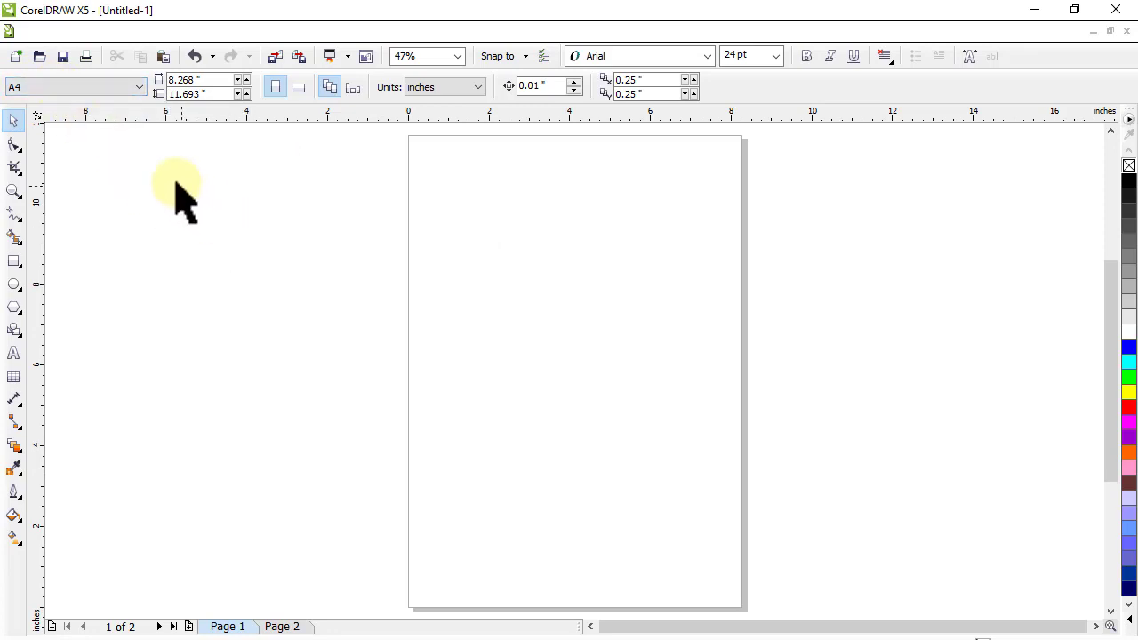
- Create a page-sized rectangle and draw a circle about 6.57 inches in diameter beside the page
double_click(14, 262)
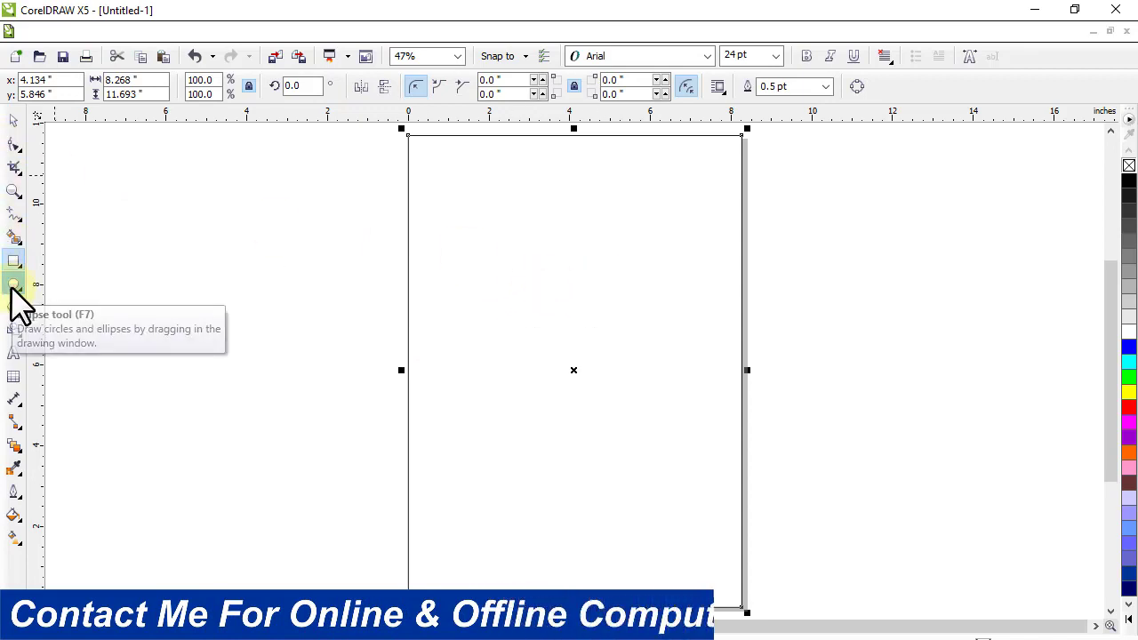
click(13, 286)
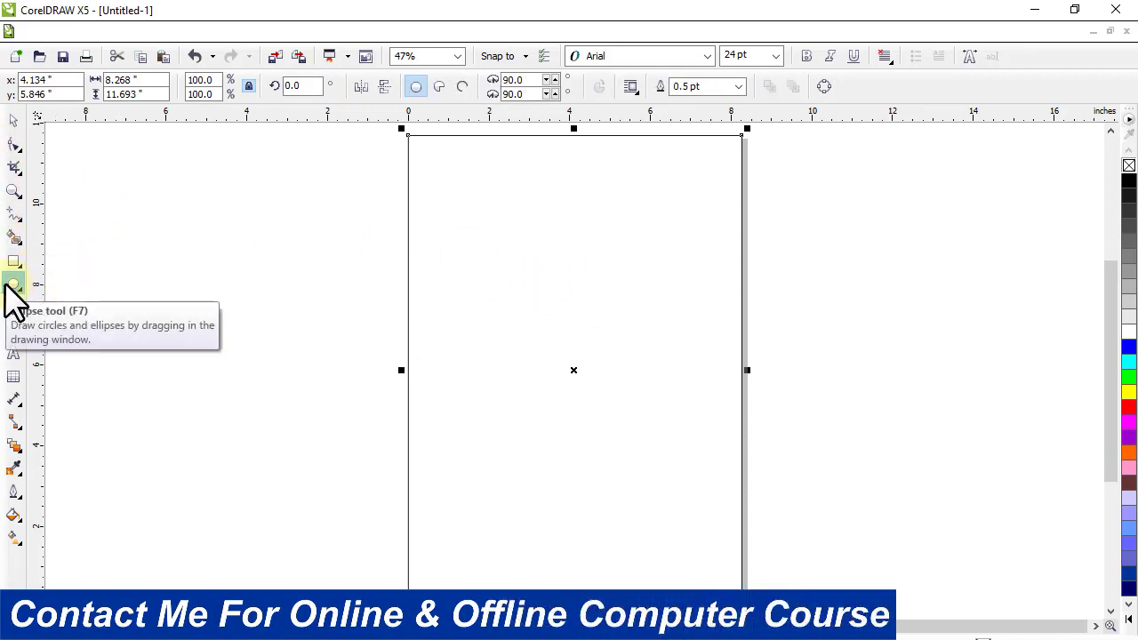
drag(142, 224, 379, 490)
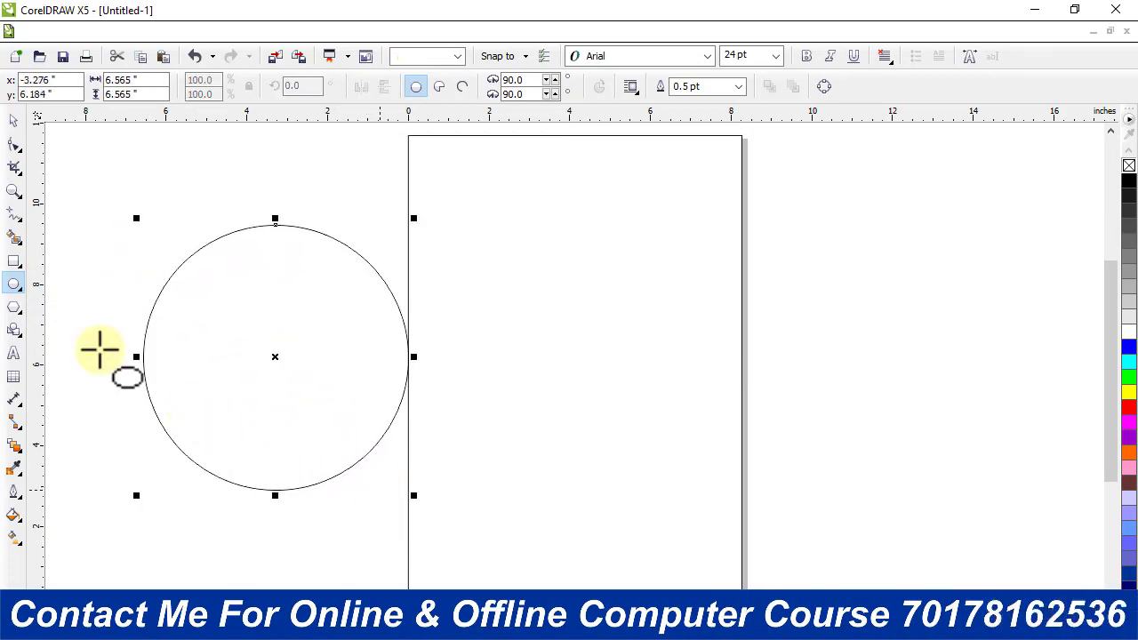
- Set the circle's width and height to 10 inches and deselect it
click(13, 120)
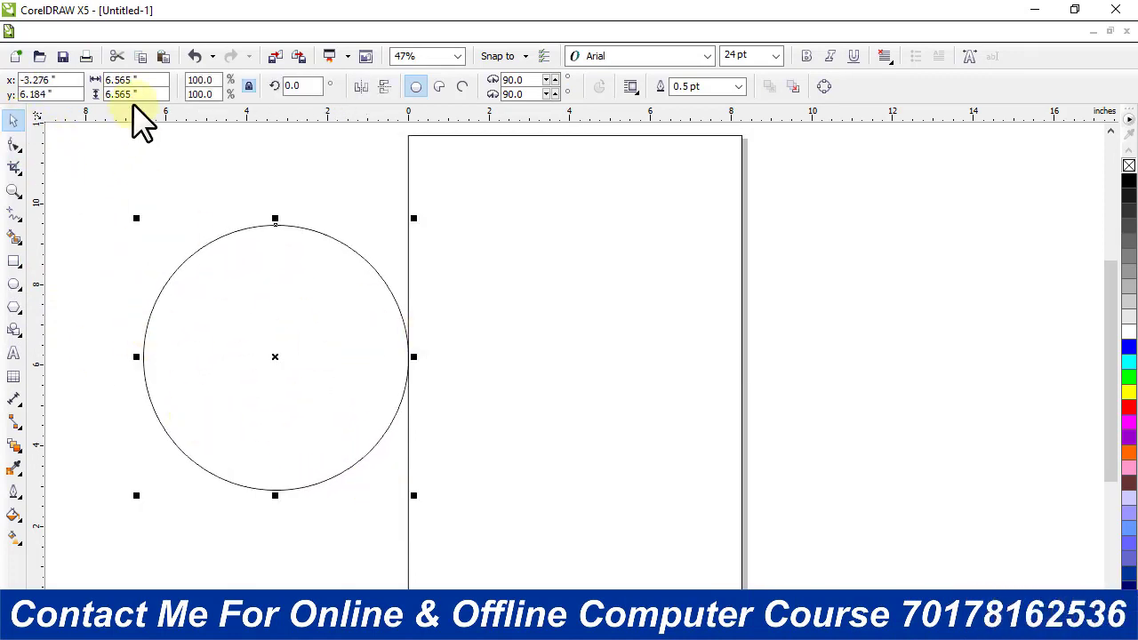
click(147, 80)
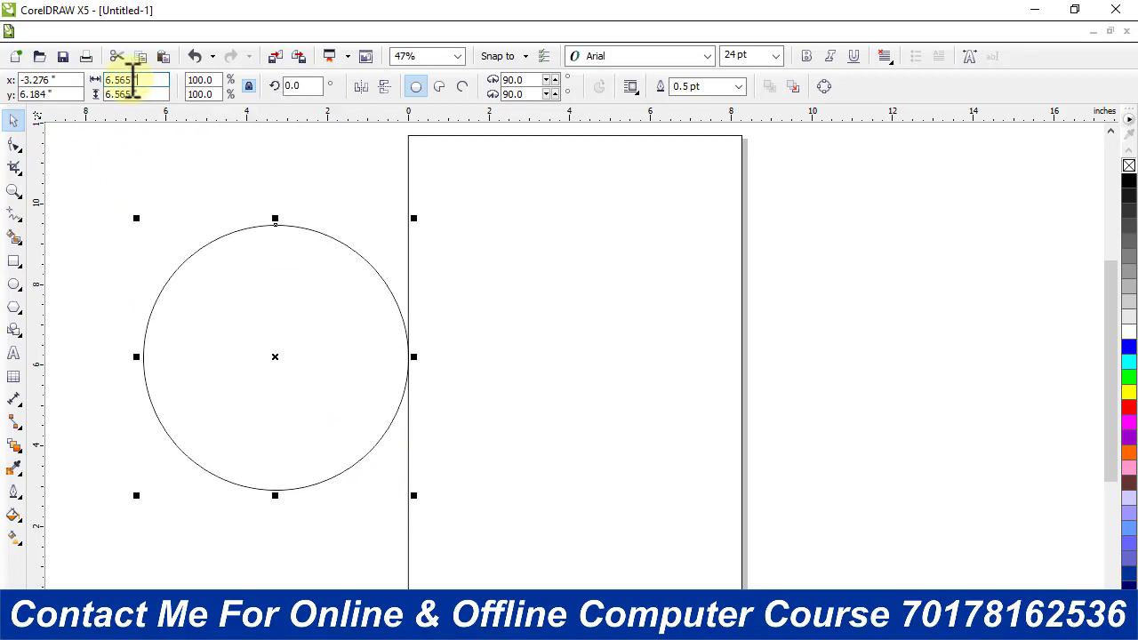
text(10)
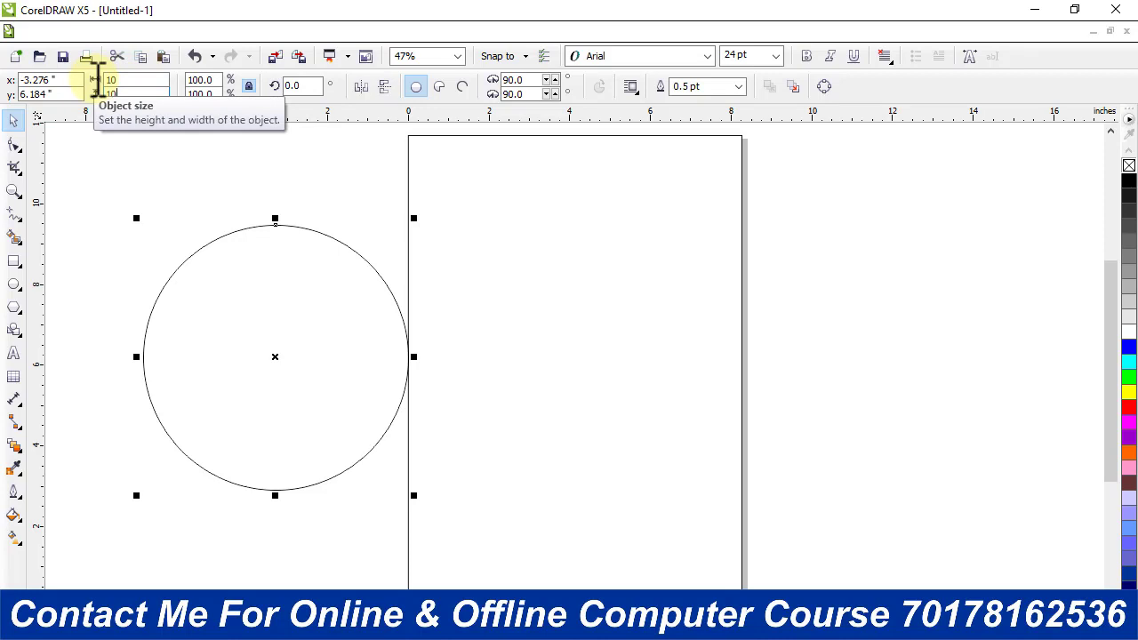
key(Return)
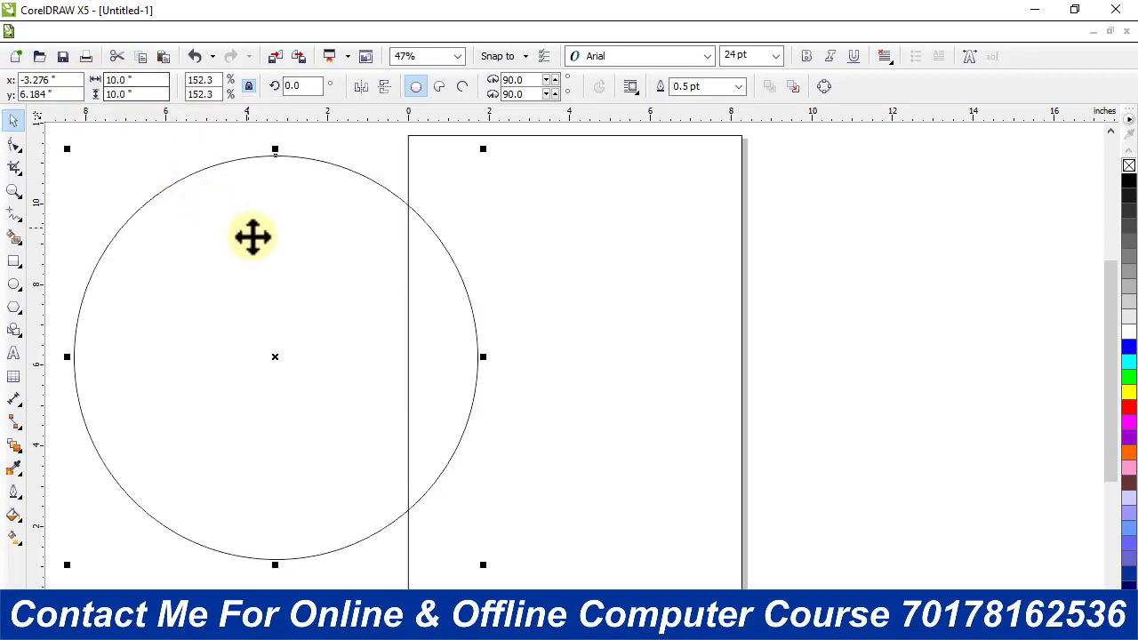
click(849, 221)
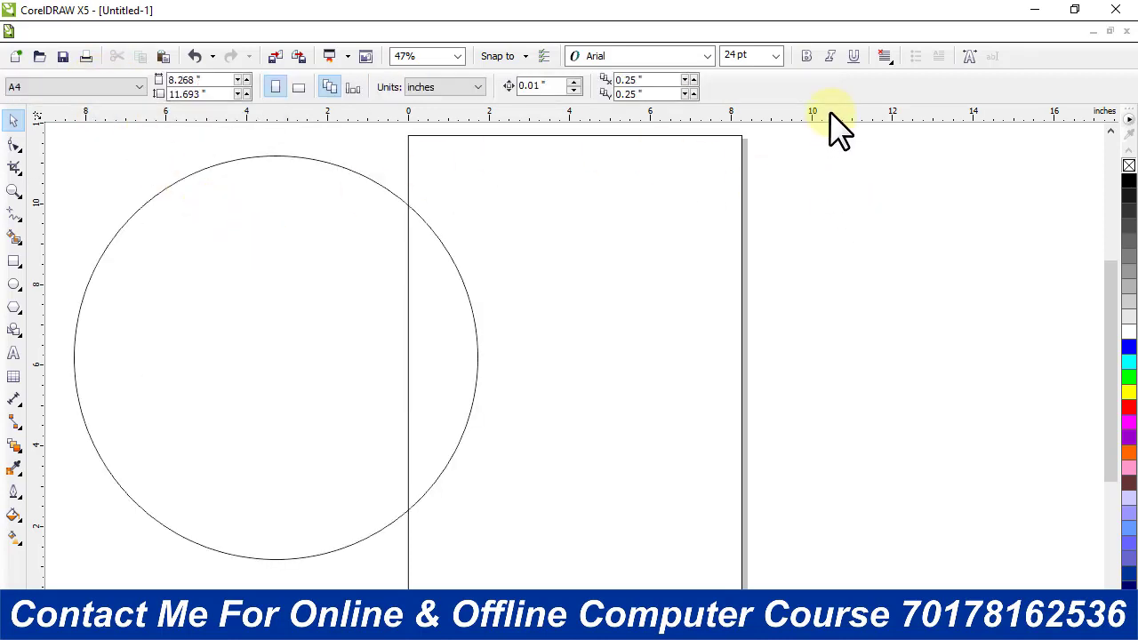
- Add a horizontal guideline at the page's centre and move the circle over the page's top edge, centred at about 3.84, 11.87 inches
drag(831, 114, 836, 271)
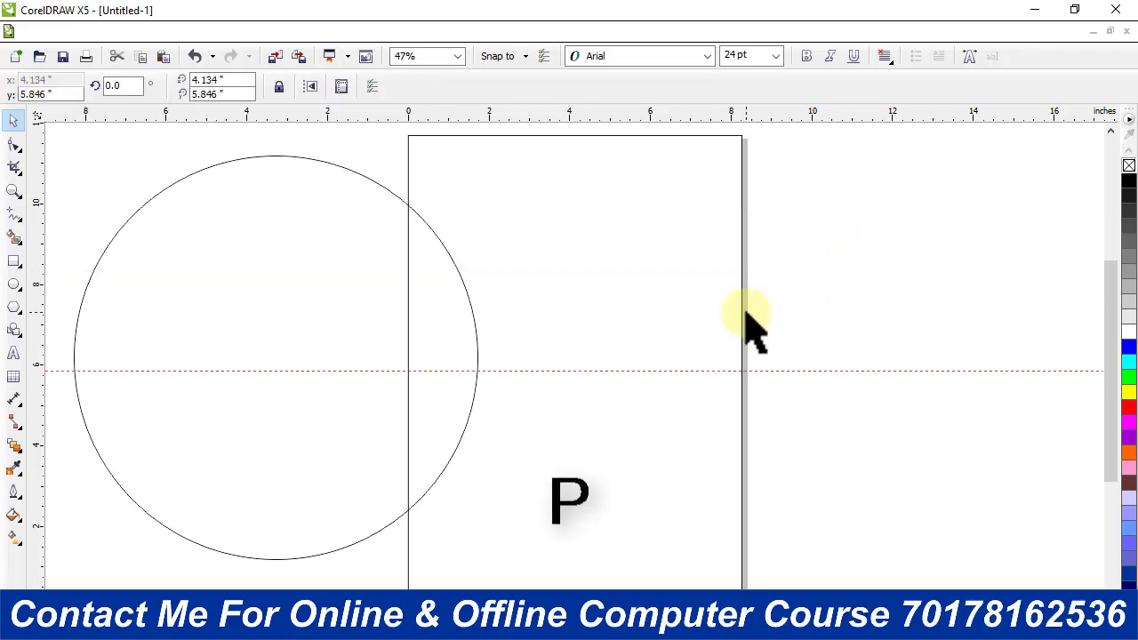
click(226, 285)
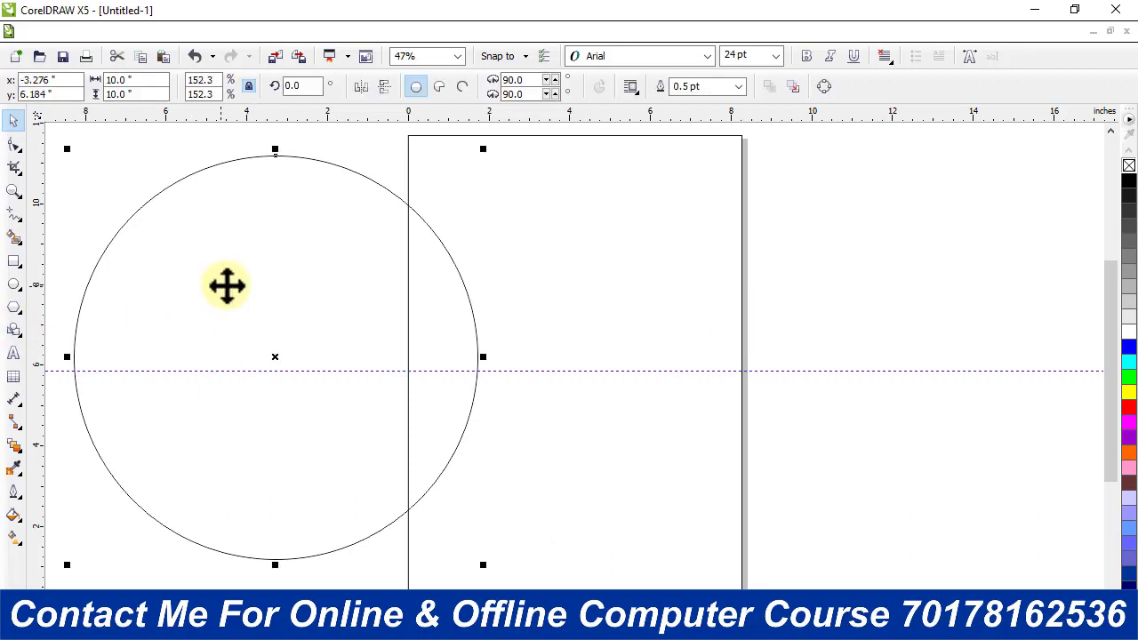
drag(233, 282, 488, 164)
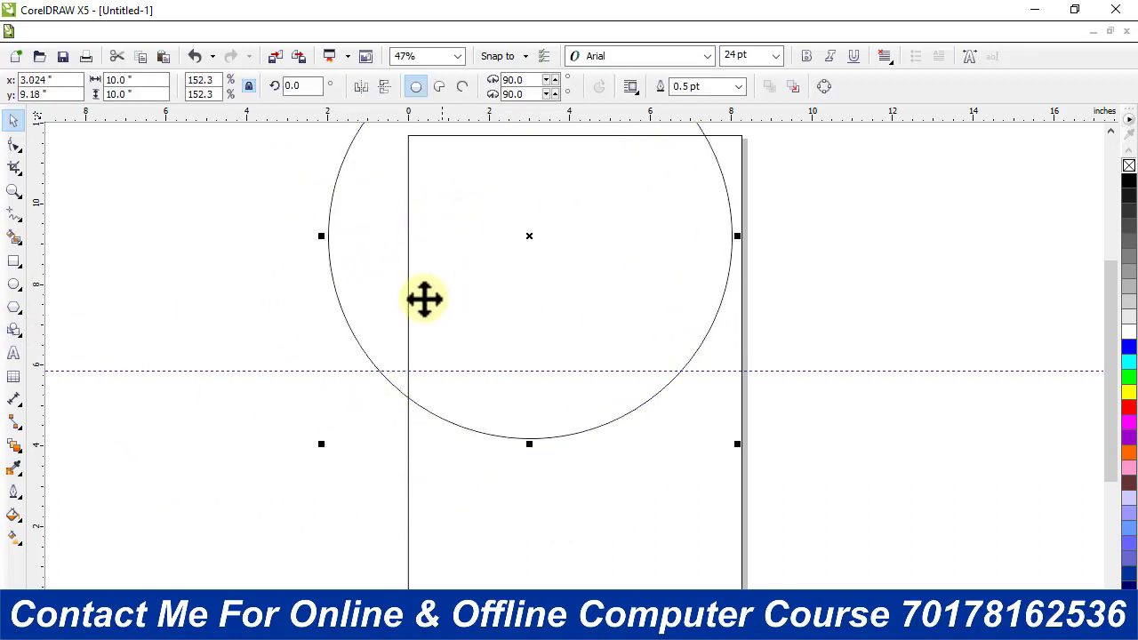
drag(480, 338, 577, 228)
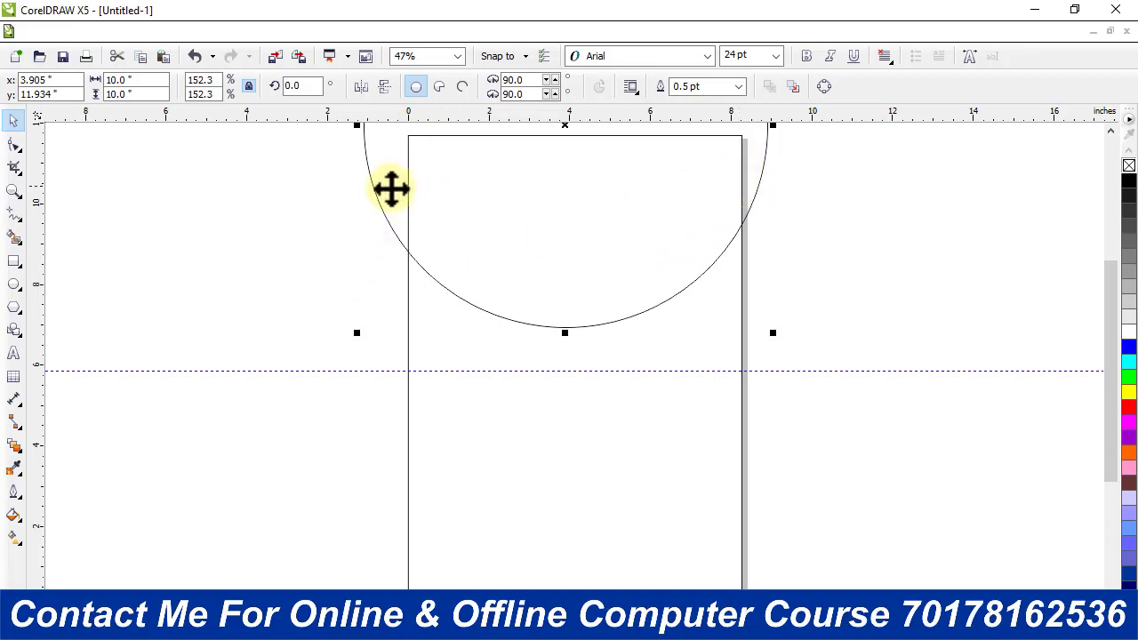
click(750, 171)
scroll(610, 241, down, 2)
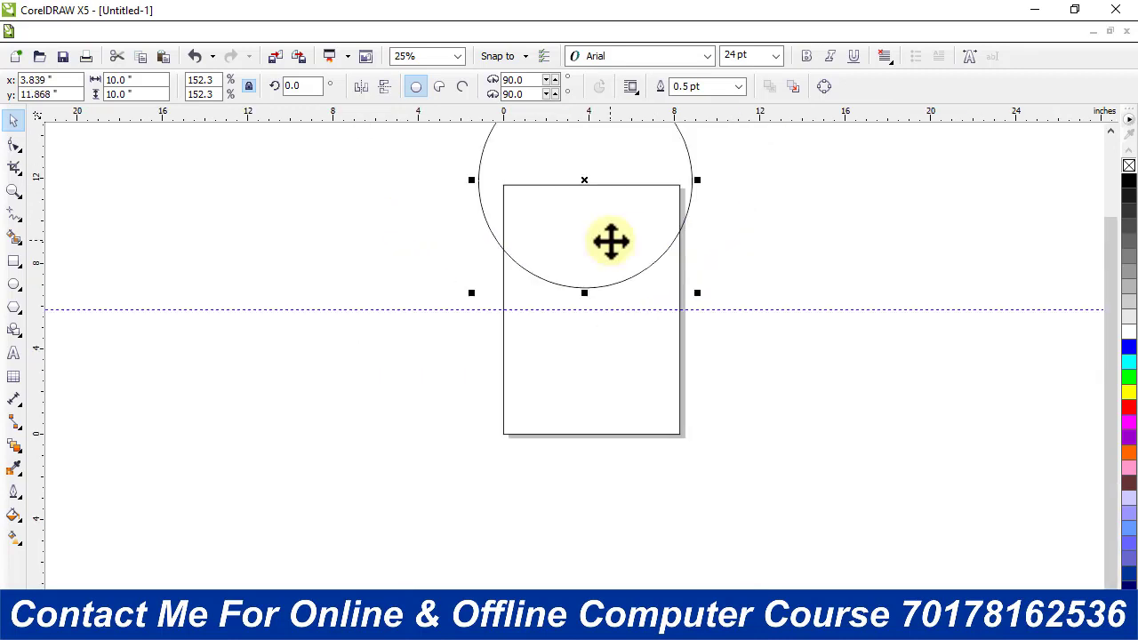
- Move the circle's rotation centre onto its lower-left edge and rotate a copy of it to about 352.9 degrees
click(601, 191)
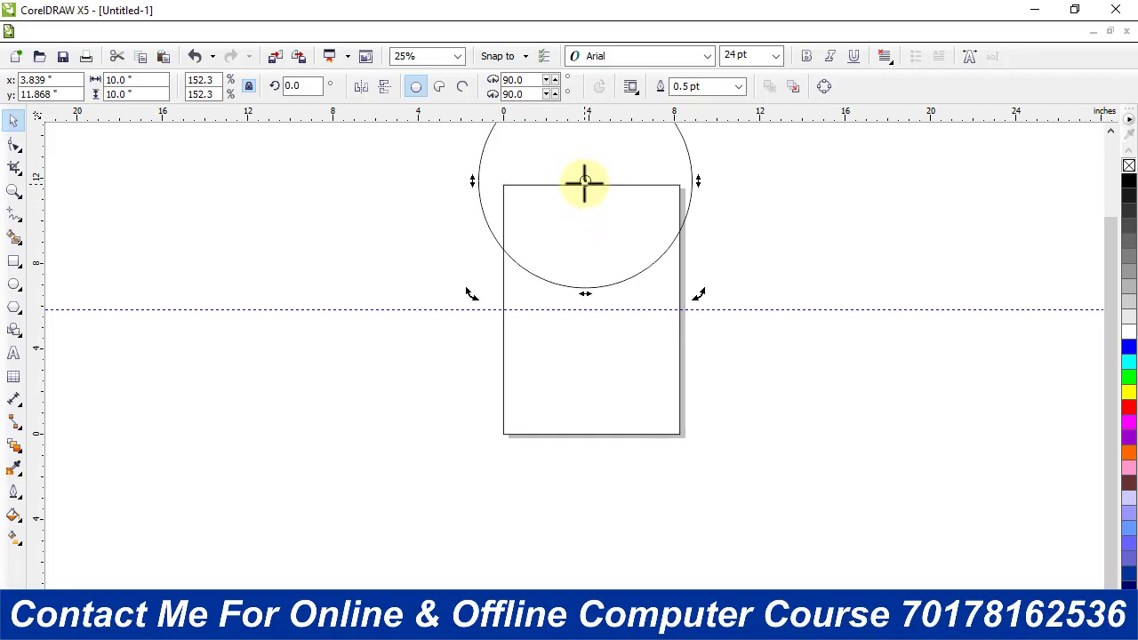
drag(584, 182, 486, 234)
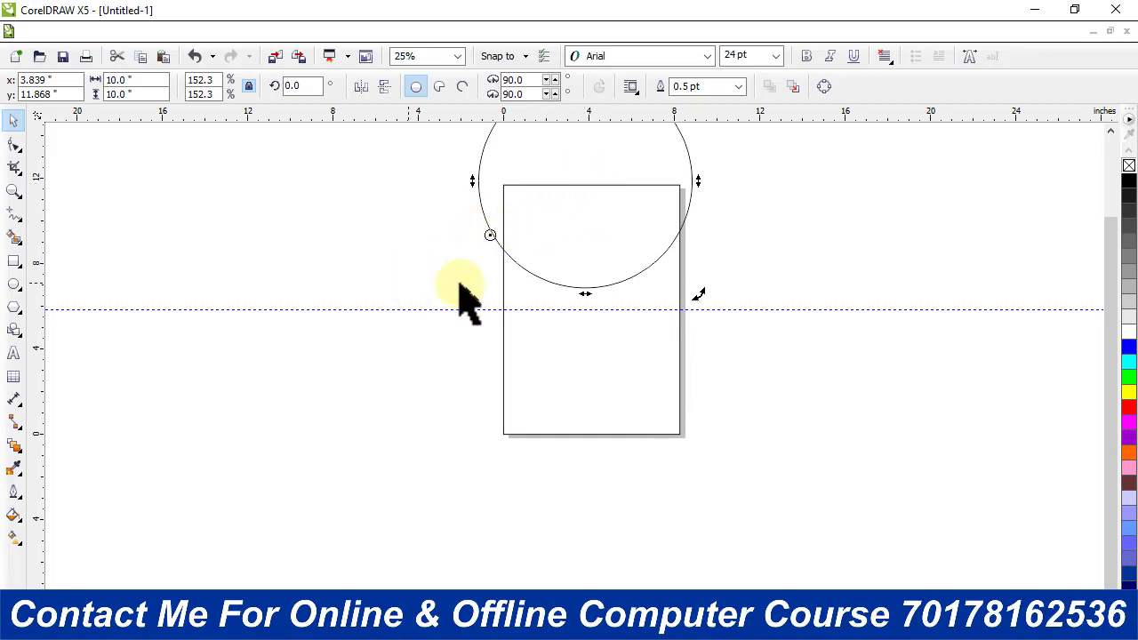
drag(700, 298, 692, 327)
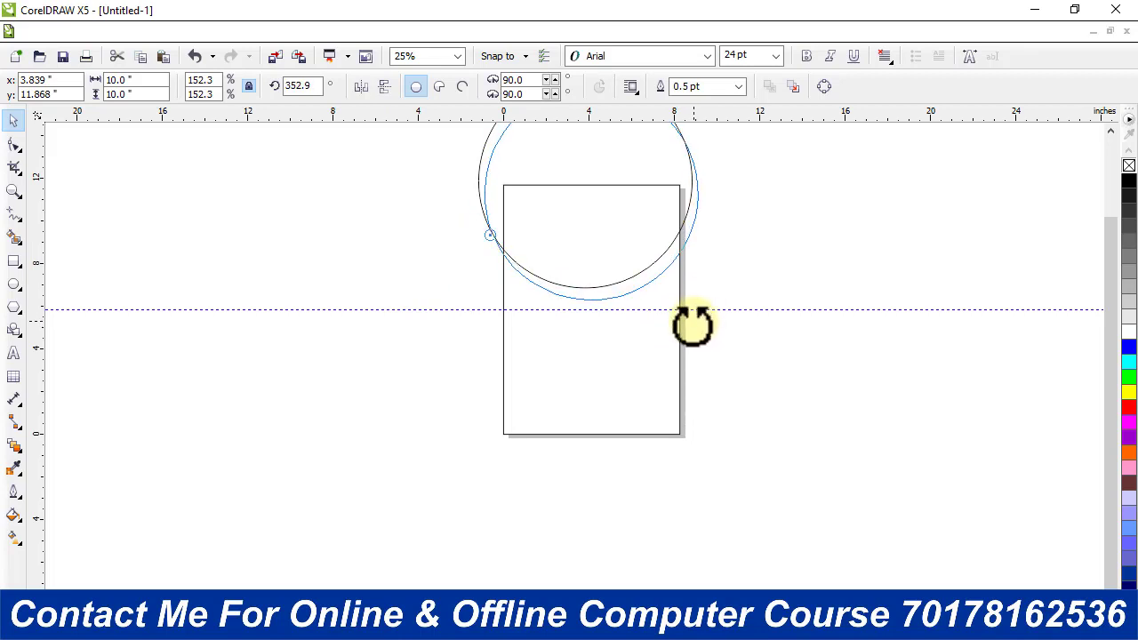
drag(692, 325, 694, 320)
scroll(693, 320, up, 1)
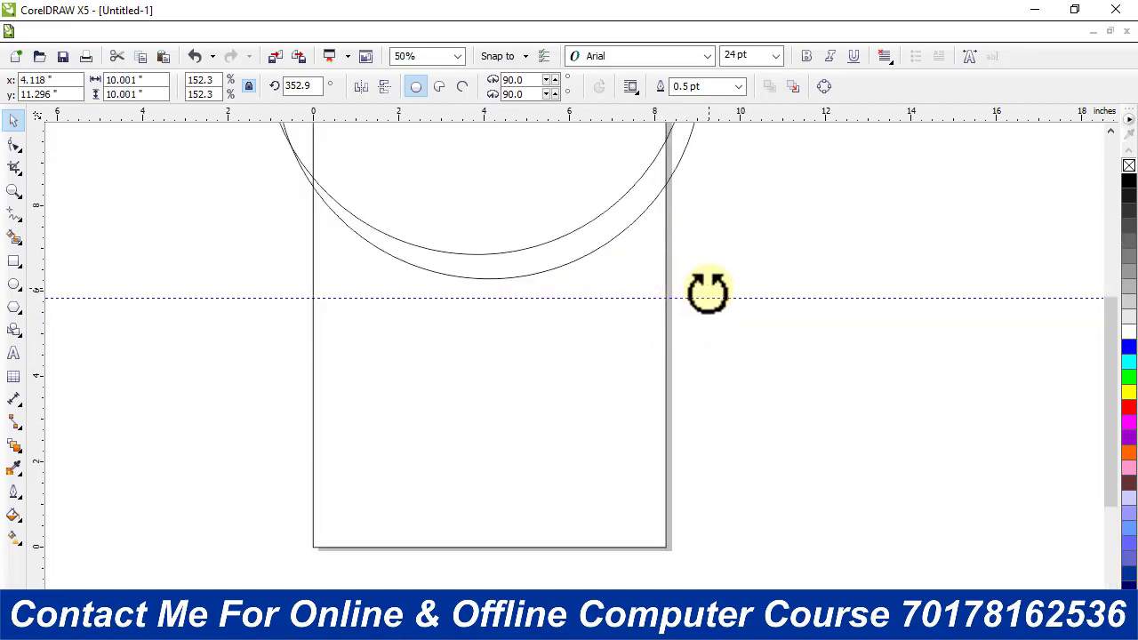
- Rotate another copy of the circle around the same pivot to about 348.6 degrees, just above the guideline
drag(708, 291, 697, 318)
right_click(697, 318)
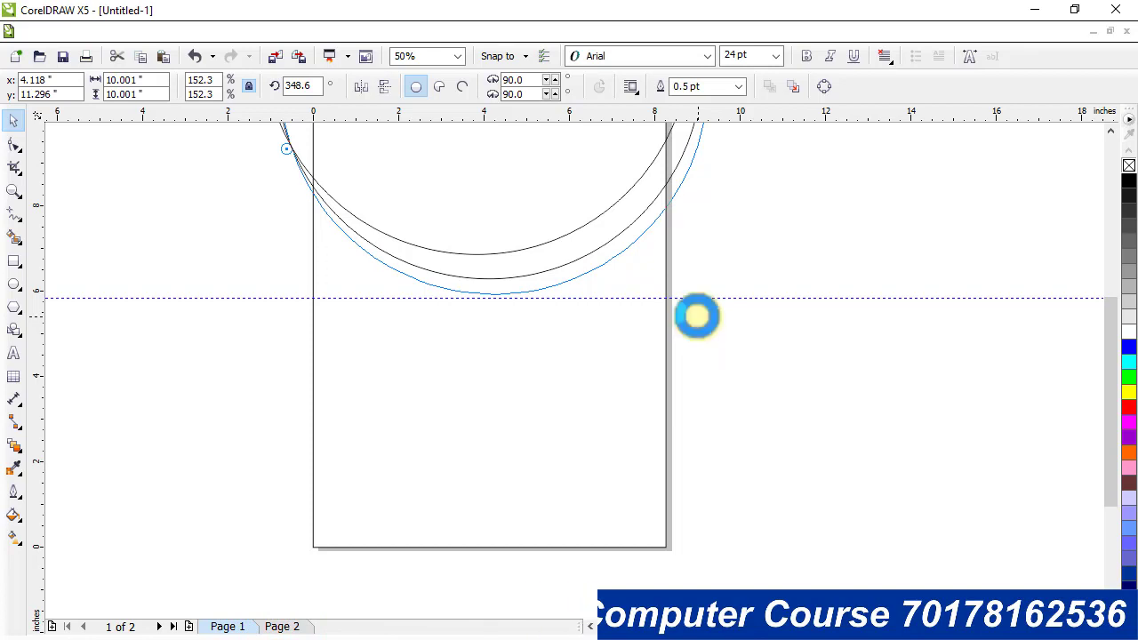
click(755, 264)
key(F4)
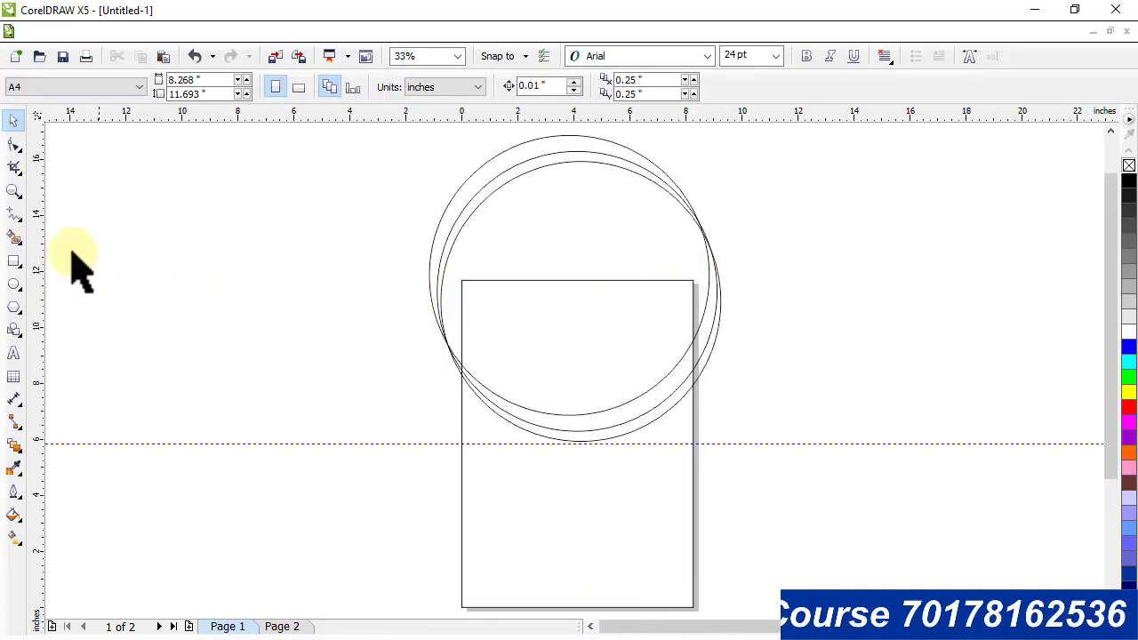
- With Smart Fill, colour the page area inside the circles peach and the crescent directly below it golden yellow
click(14, 238)
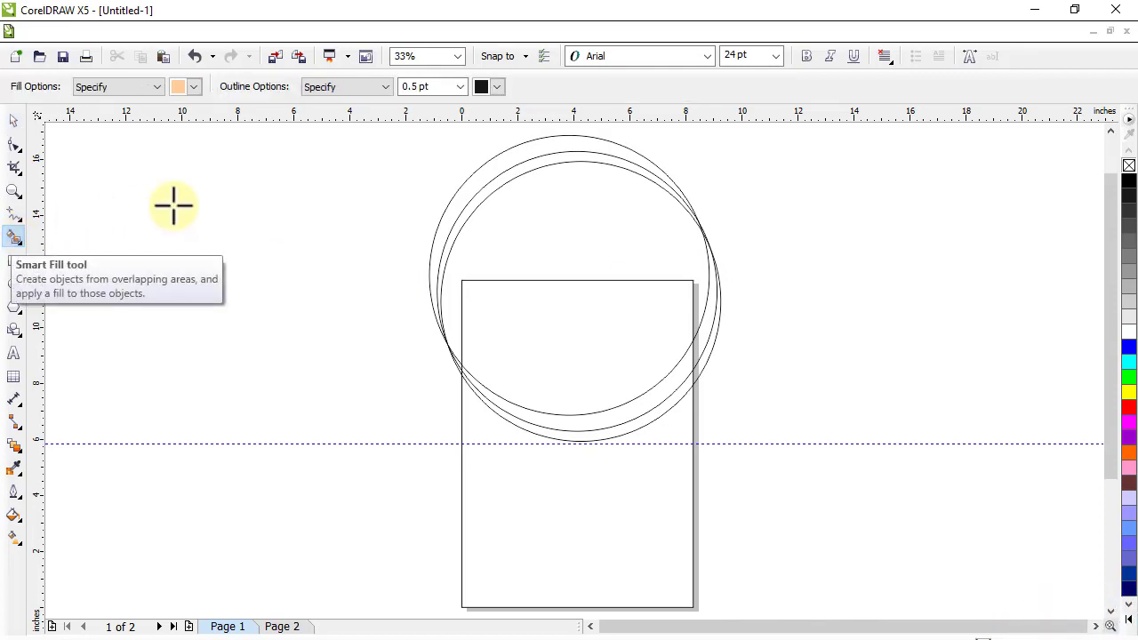
click(553, 327)
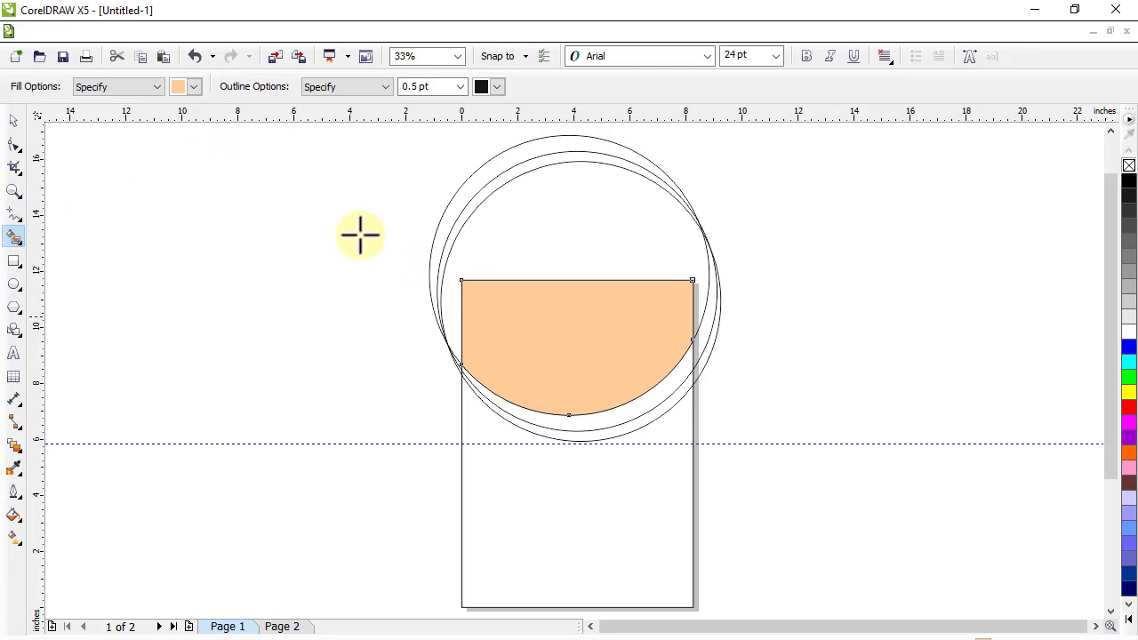
click(193, 86)
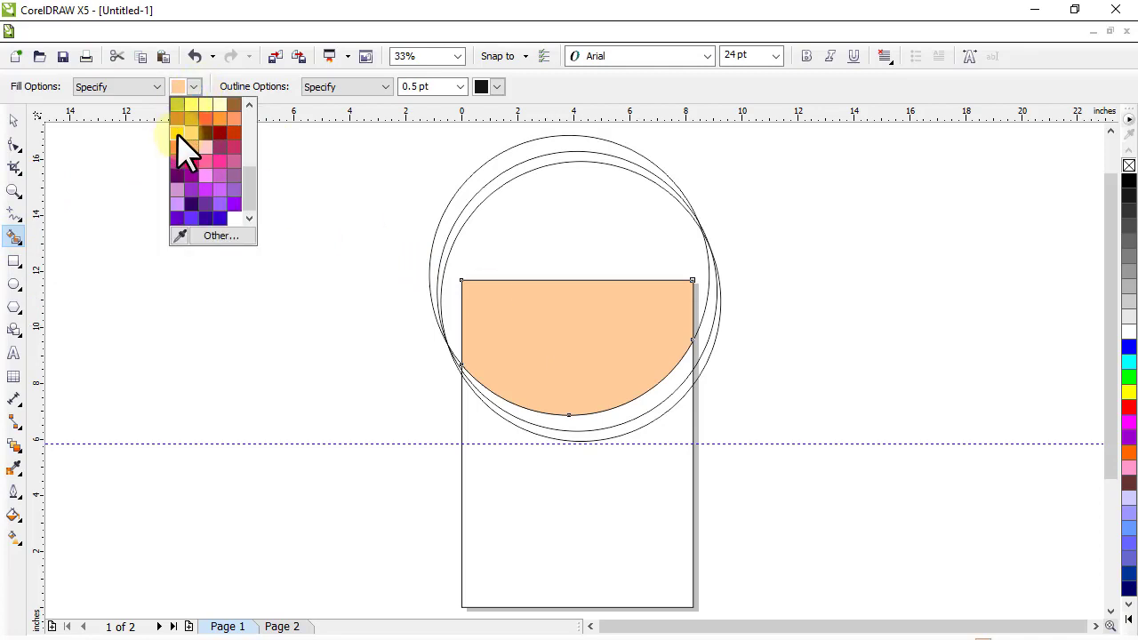
click(178, 136)
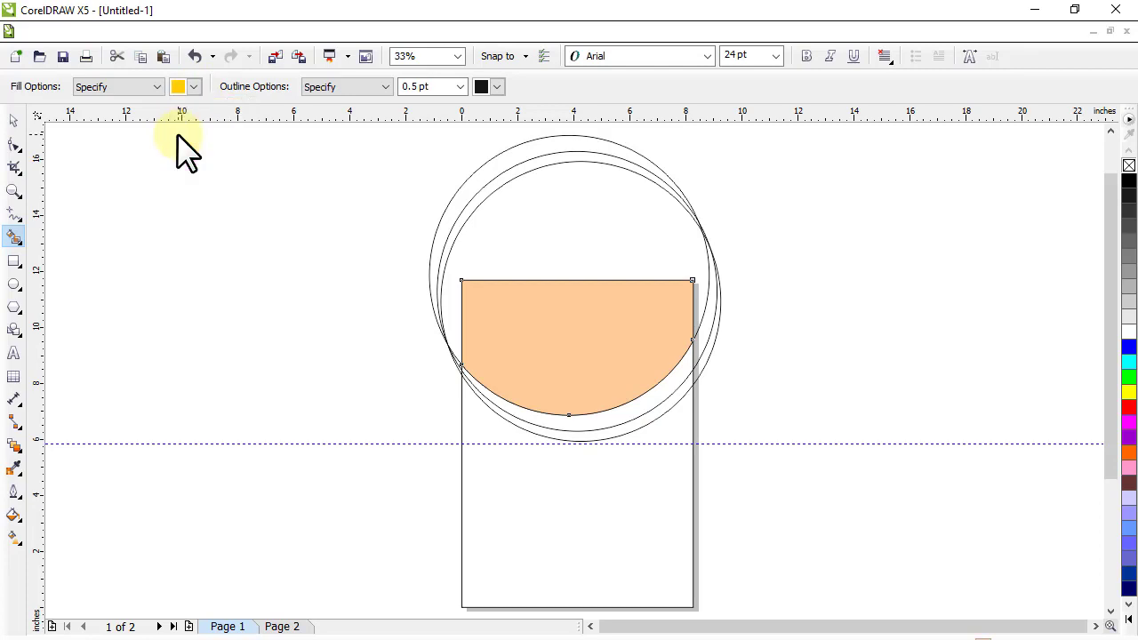
click(639, 409)
scroll(630, 435, up, 2)
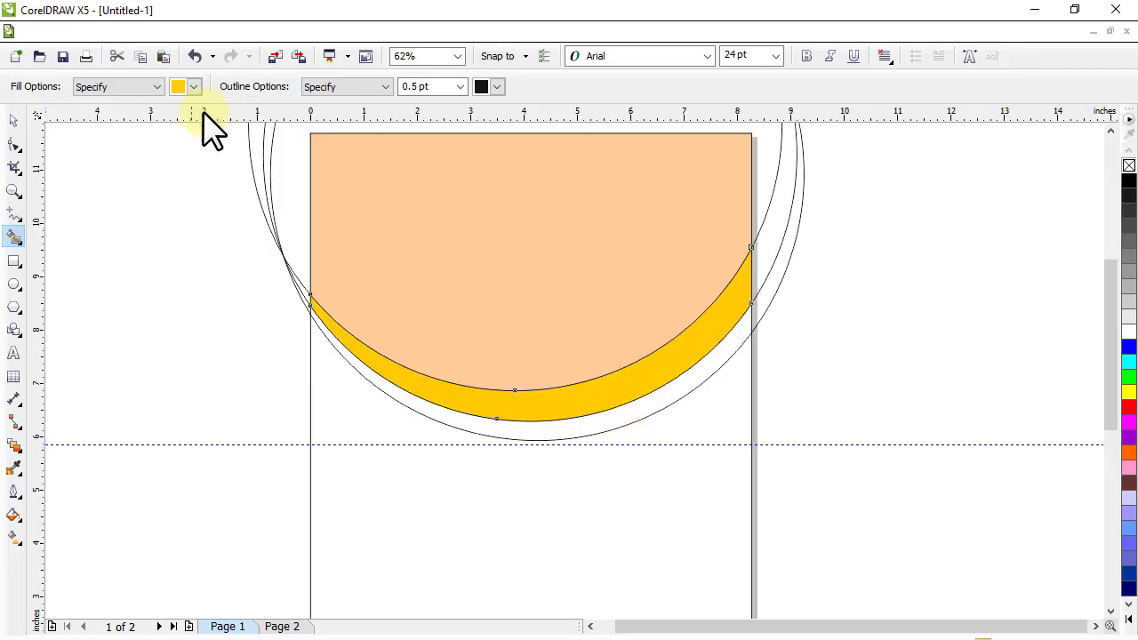
- Smart-fill the lower crescent with light yellow and the remaining lower part of the page with salmon pink
click(195, 87)
click(190, 115)
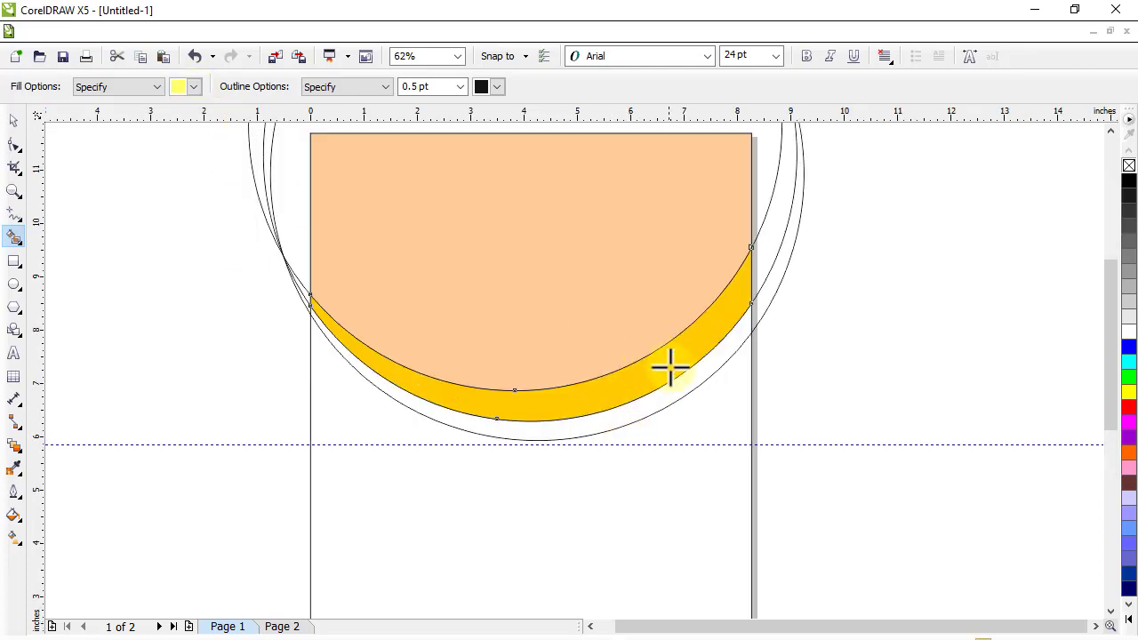
click(688, 382)
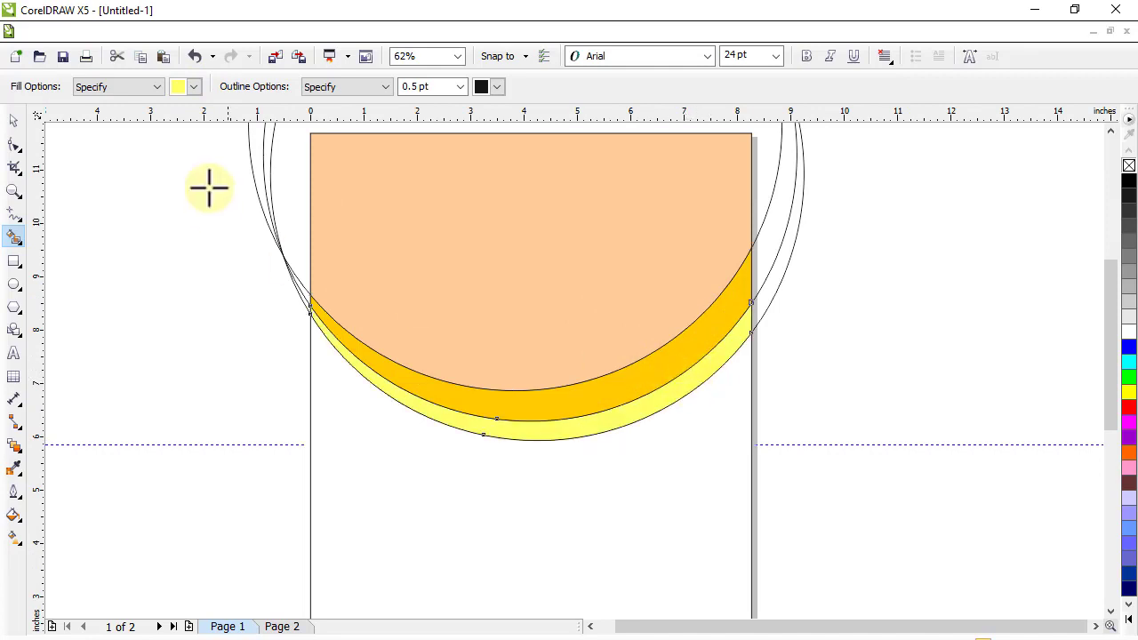
click(193, 88)
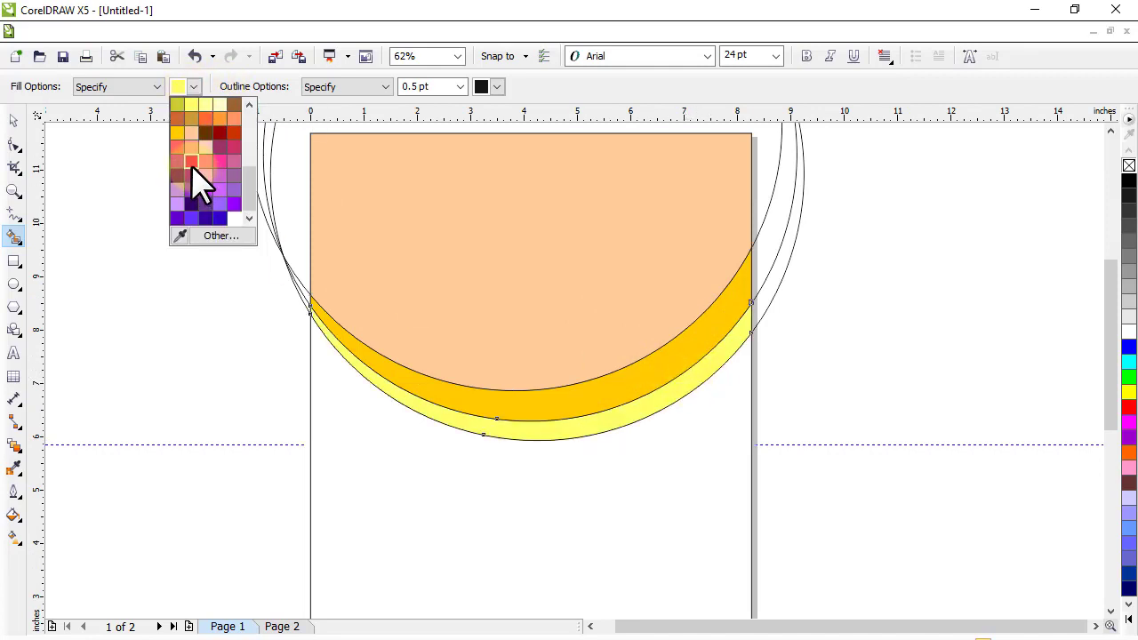
click(190, 158)
click(505, 467)
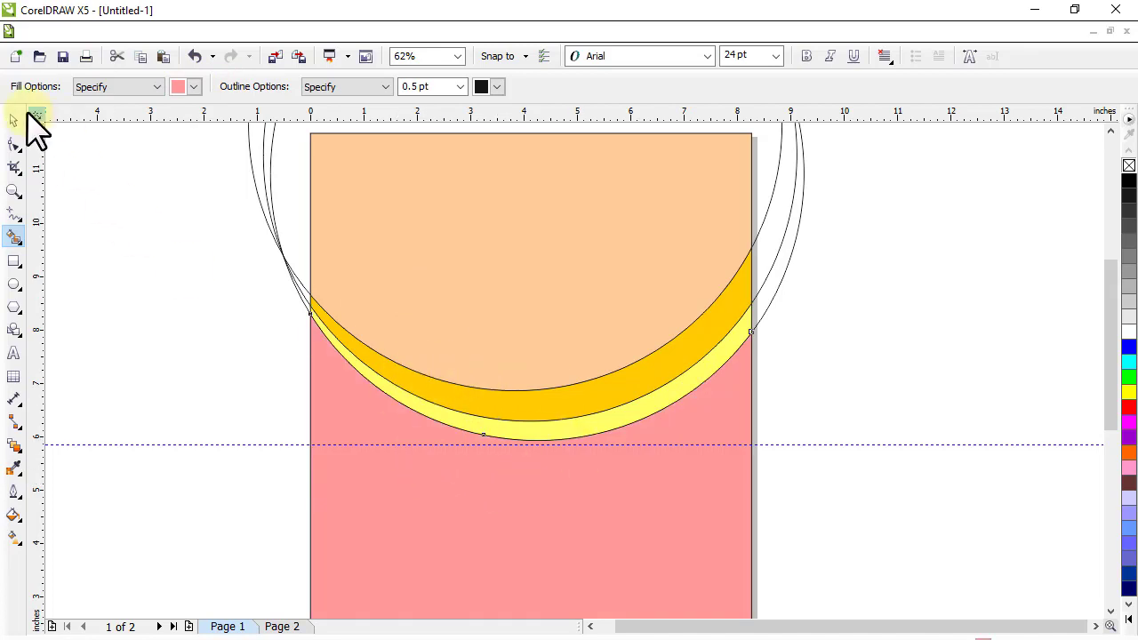
- Select the three construction circles together and delete them, keeping the filled shapes
click(13, 119)
click(200, 233)
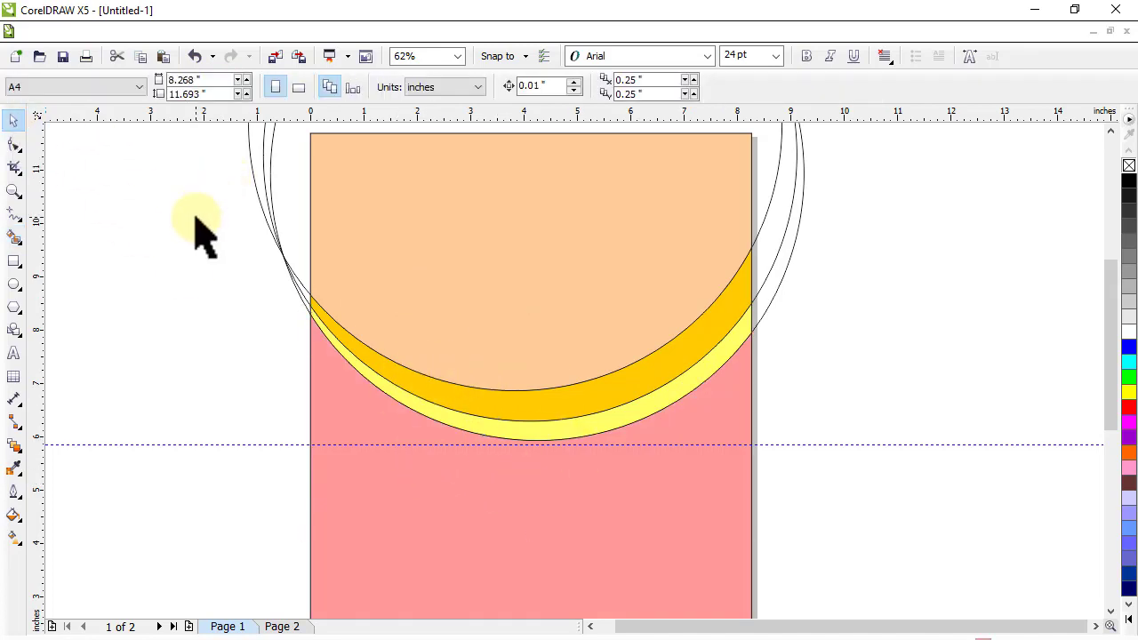
drag(917, 176, 775, 185)
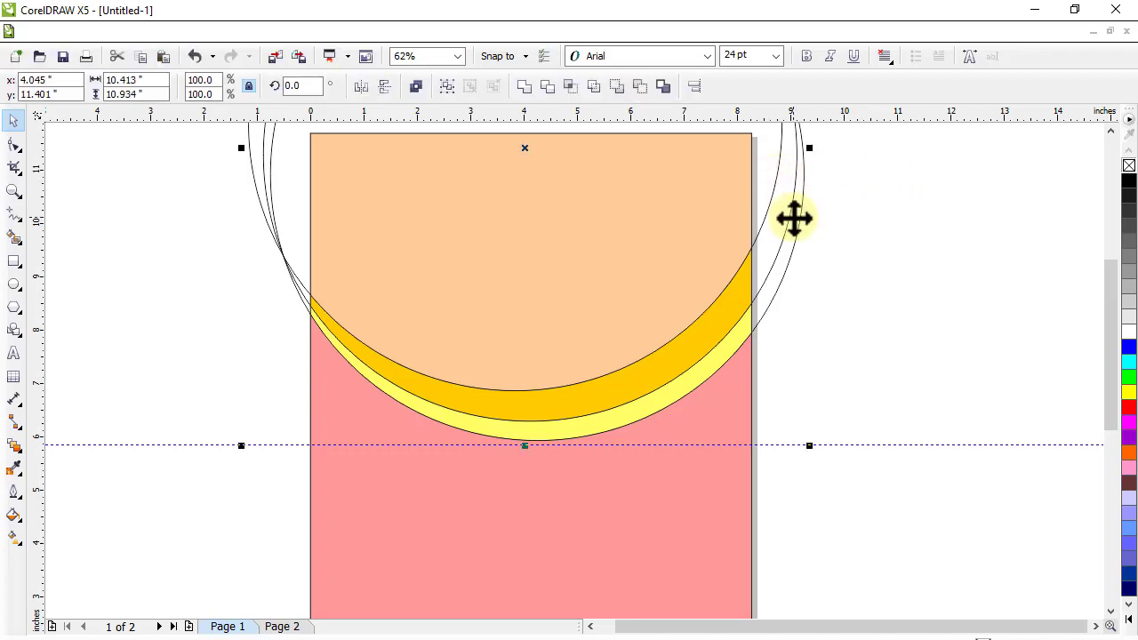
key(Delete)
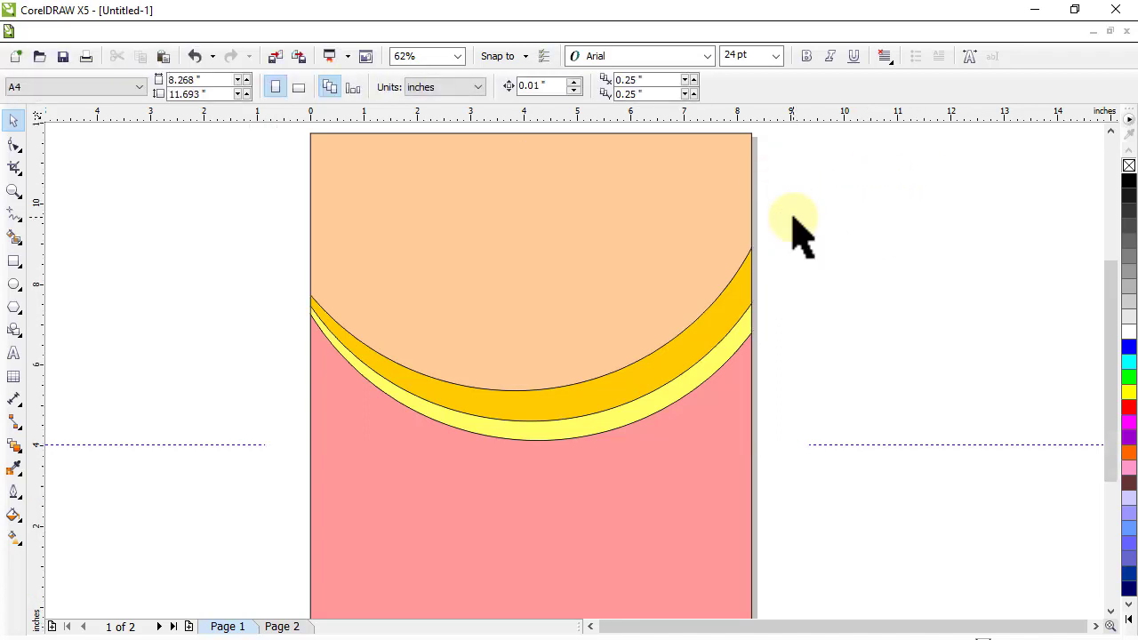
scroll(718, 233, down, 1)
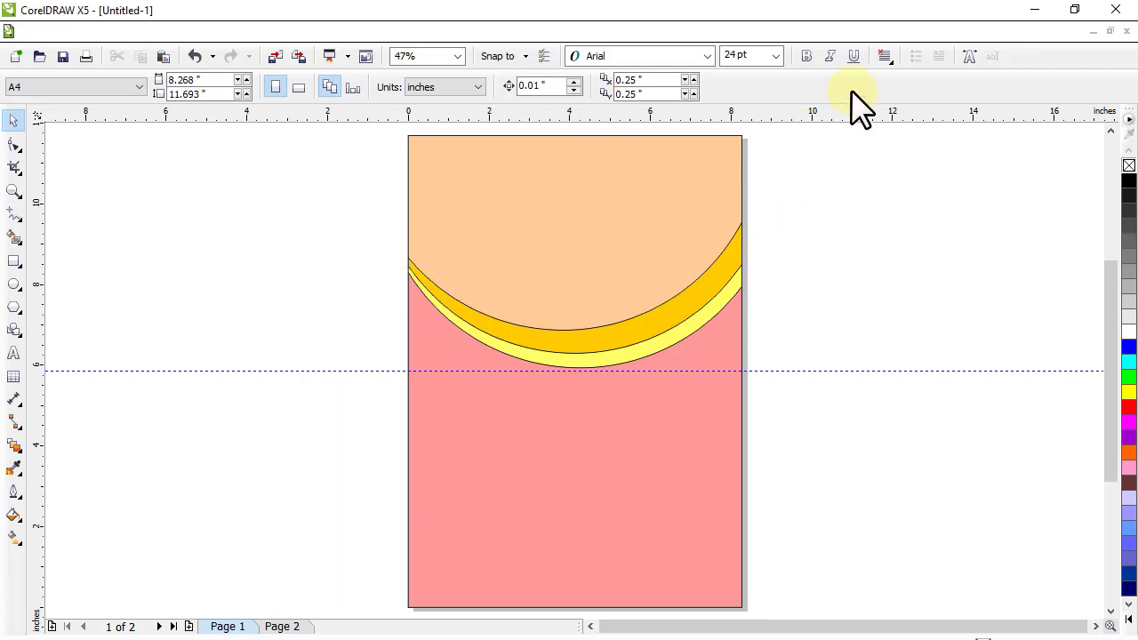
- Open the Pamphlet folder on the desktop and bring the picture d228c234c7 into the CorelDRAW drawing, beside the page
click(1033, 9)
click(1034, 10)
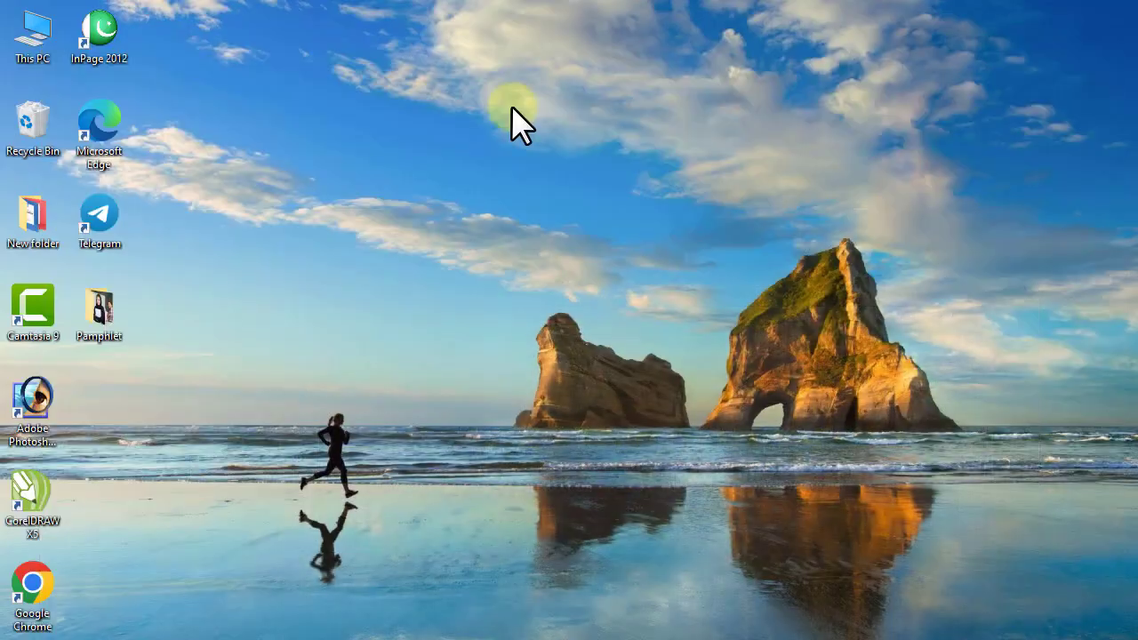
double_click(105, 313)
click(936, 151)
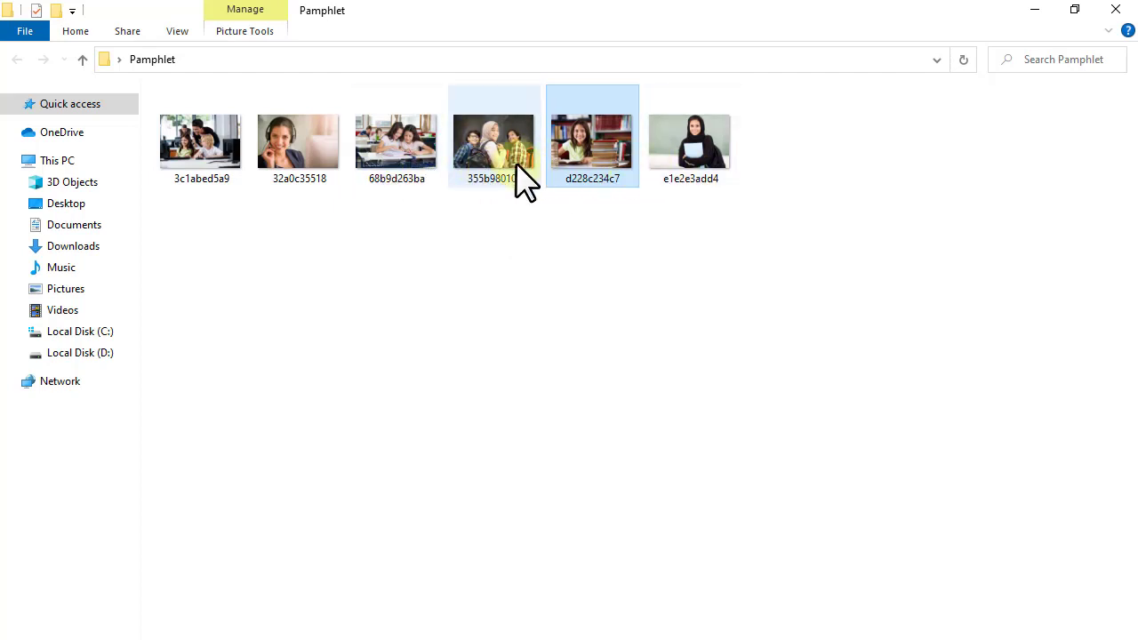
mouse_move(596, 140)
drag(596, 139, 183, 273)
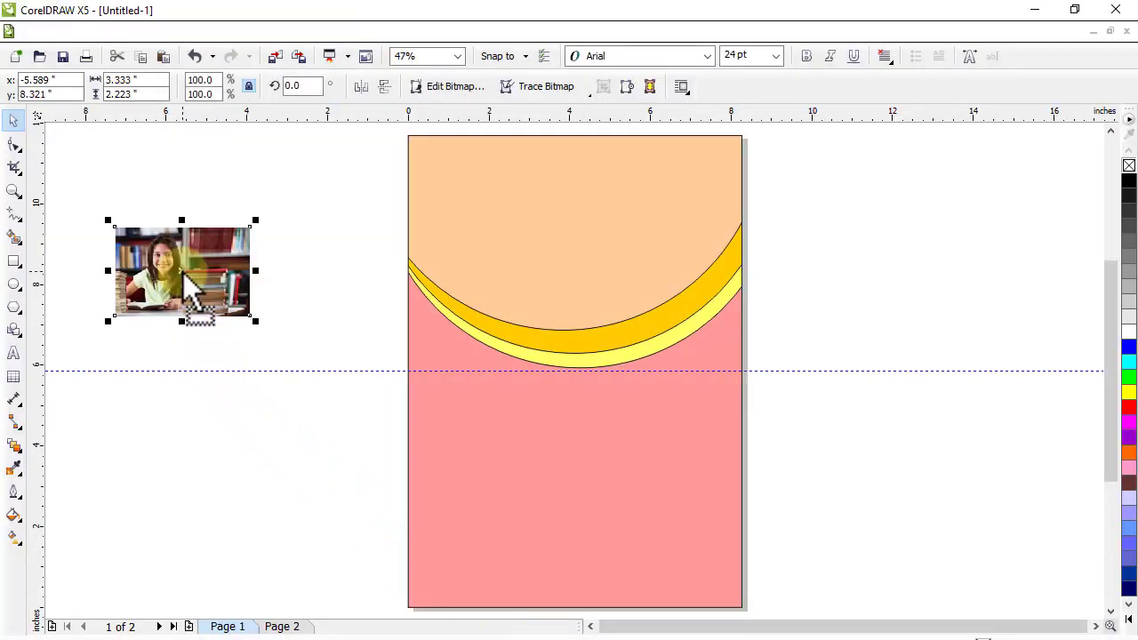
- Enlarge the imported photo to about 6.47 by 4.32 inches and mirror it horizontally, keeping it beside the page
drag(253, 319, 382, 455)
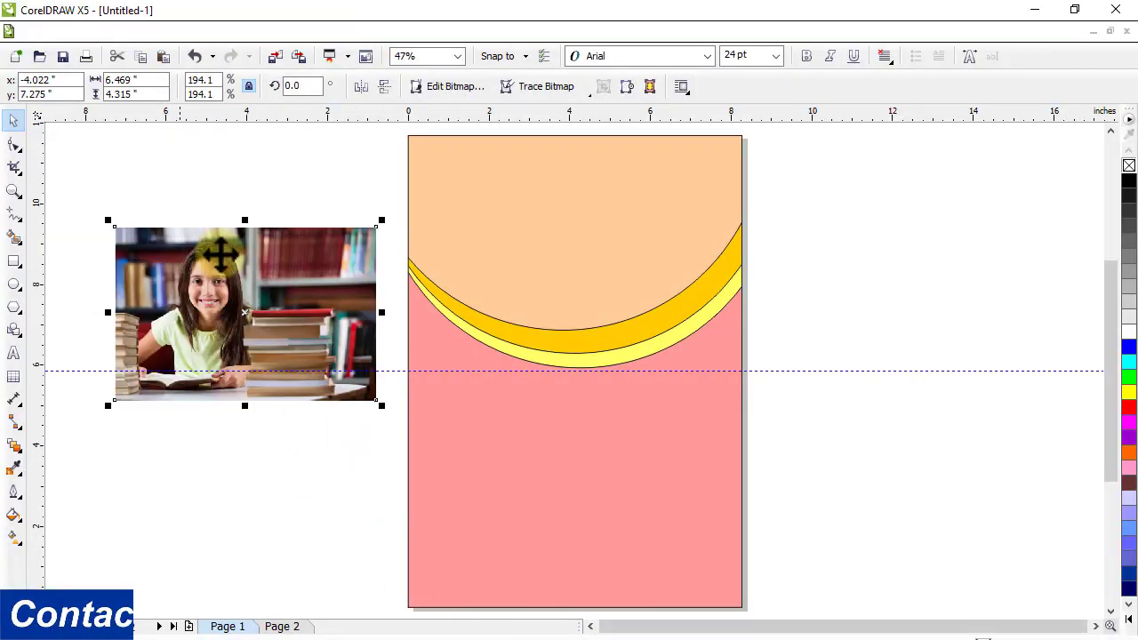
click(362, 86)
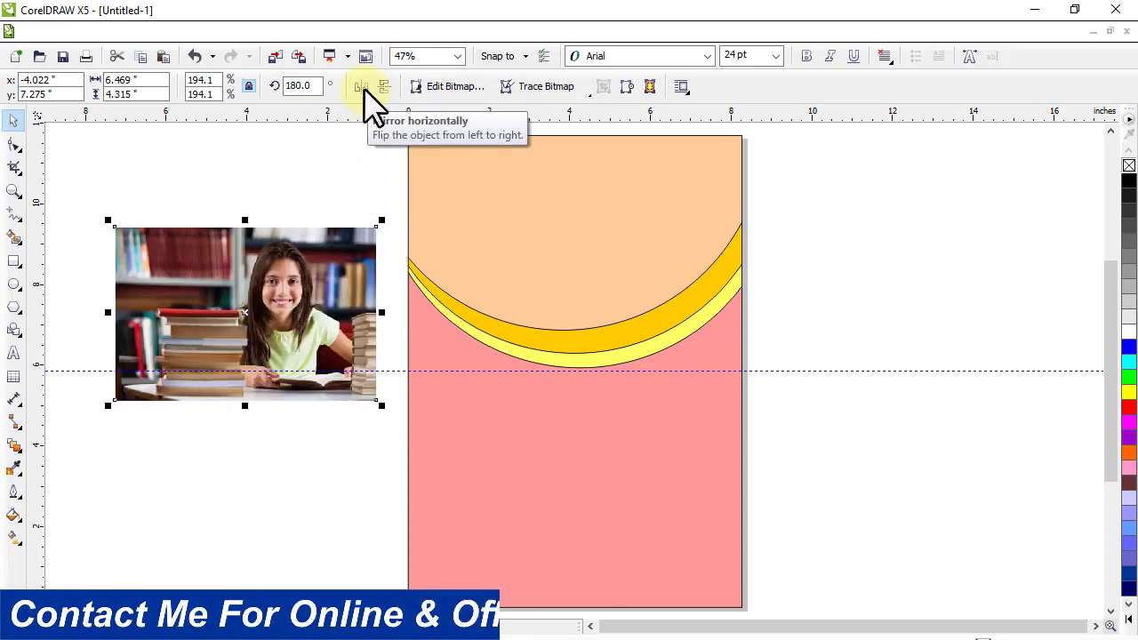
drag(279, 261, 283, 225)
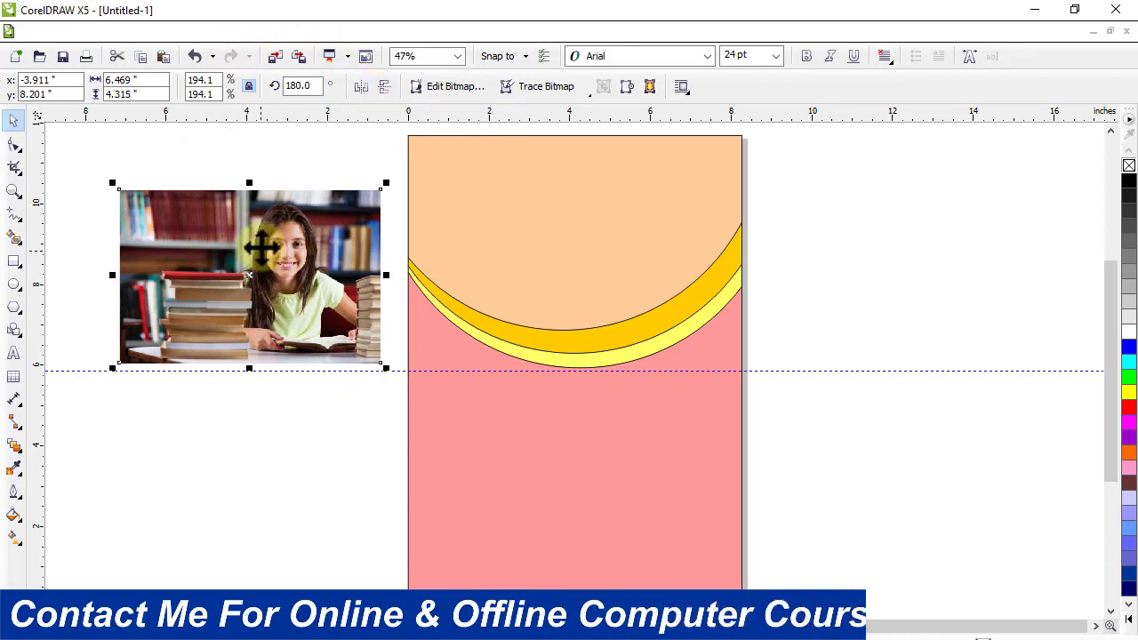
- PowerClip the photo inside the peach shape at the top of the page
click(243, 29)
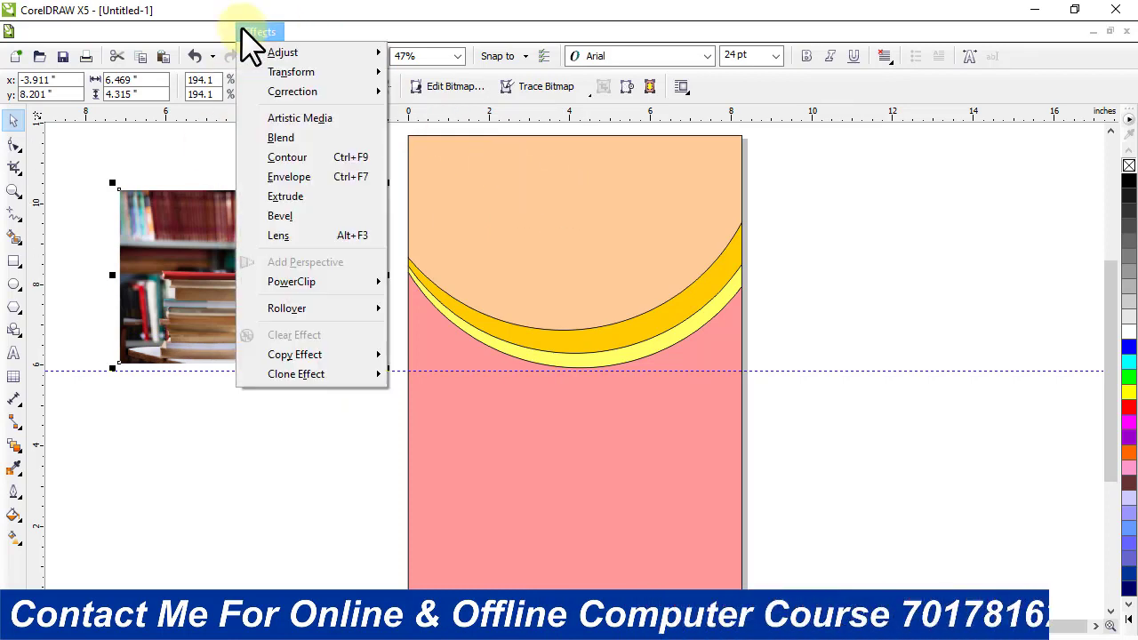
mouse_move(317, 286)
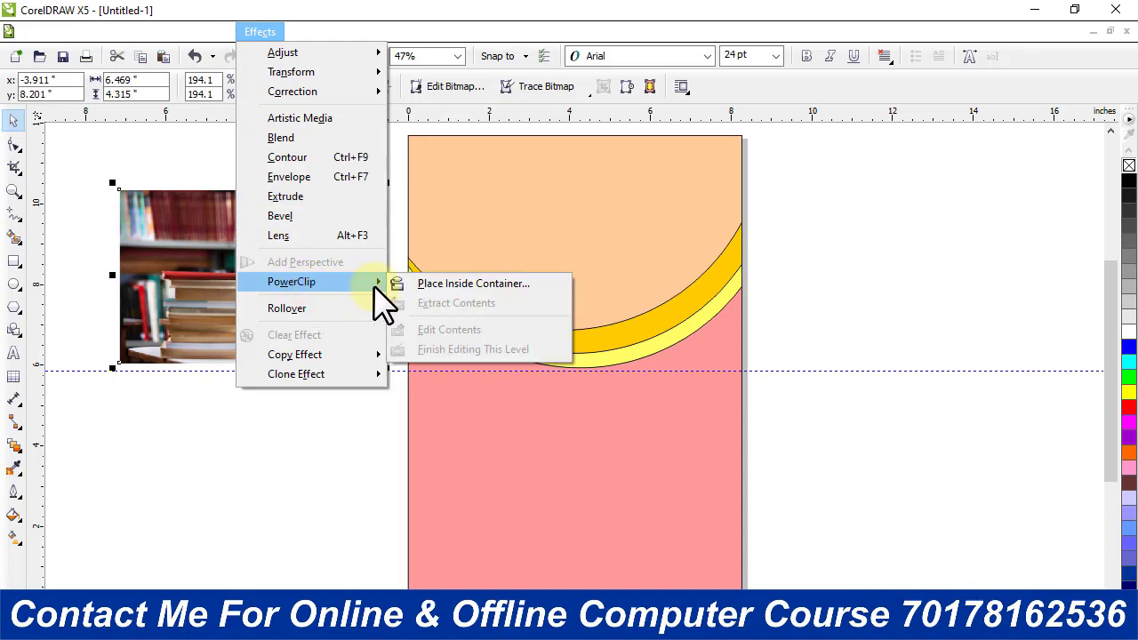
click(471, 283)
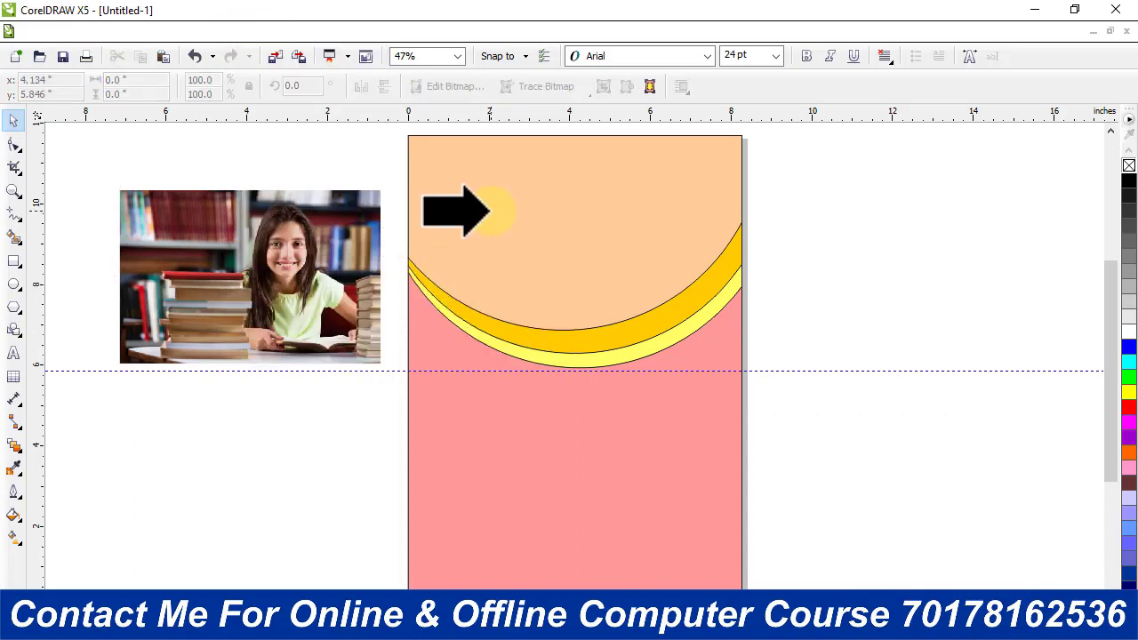
click(487, 209)
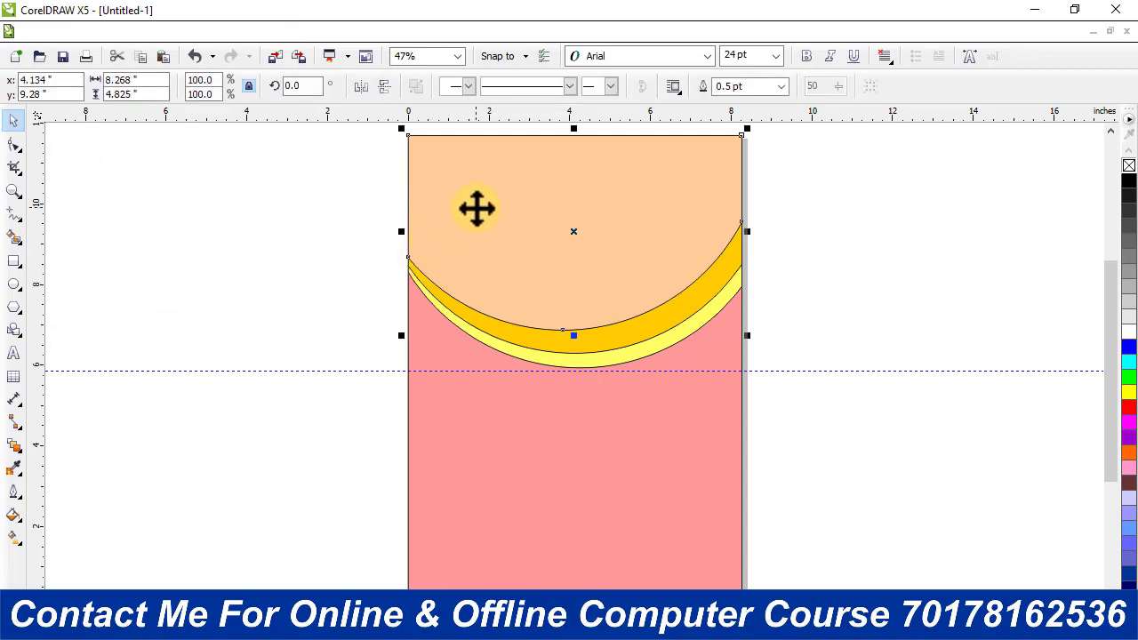
- Edit the PowerClip contents so the photo, enlarged to about 8.67 by 5.78 inches, covers the whole curved container, and finish editing
right_click(477, 208)
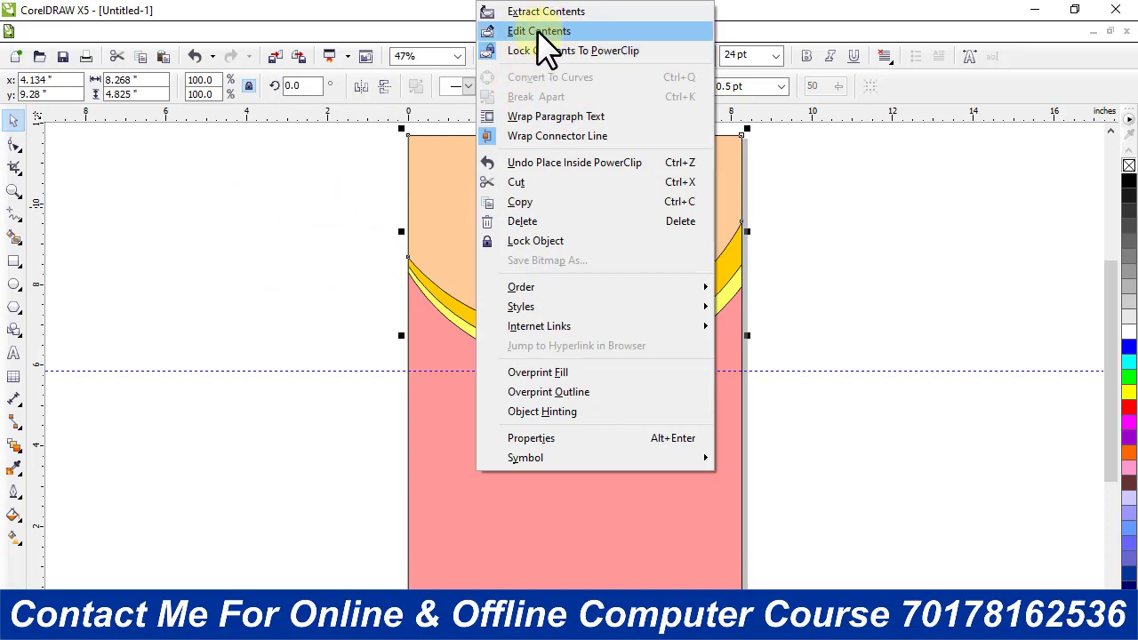
click(537, 31)
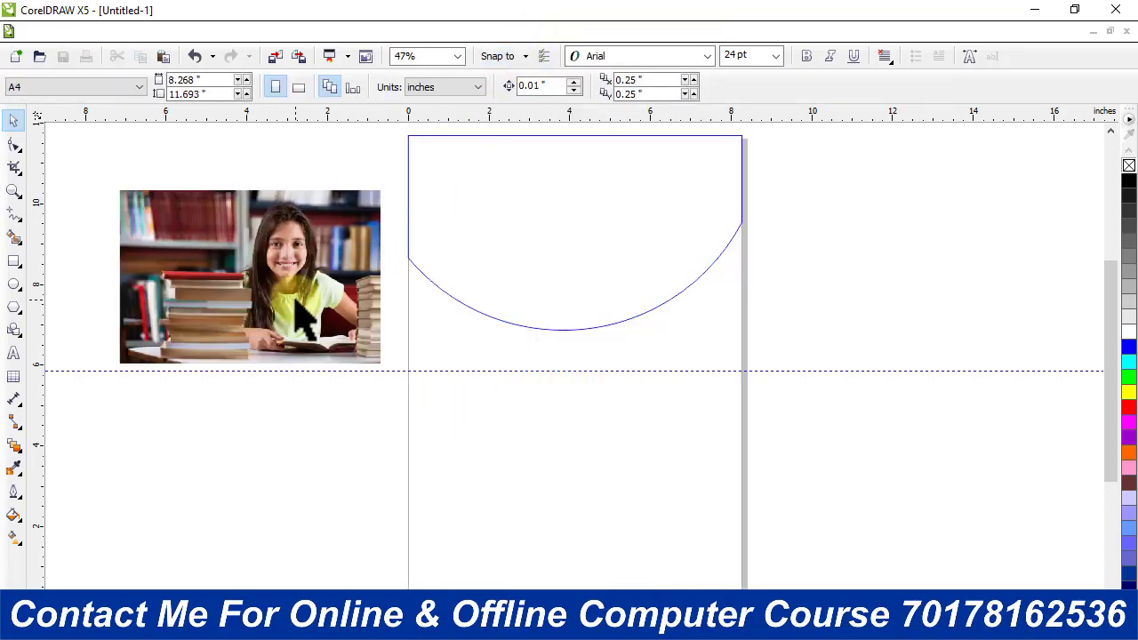
drag(317, 290, 579, 239)
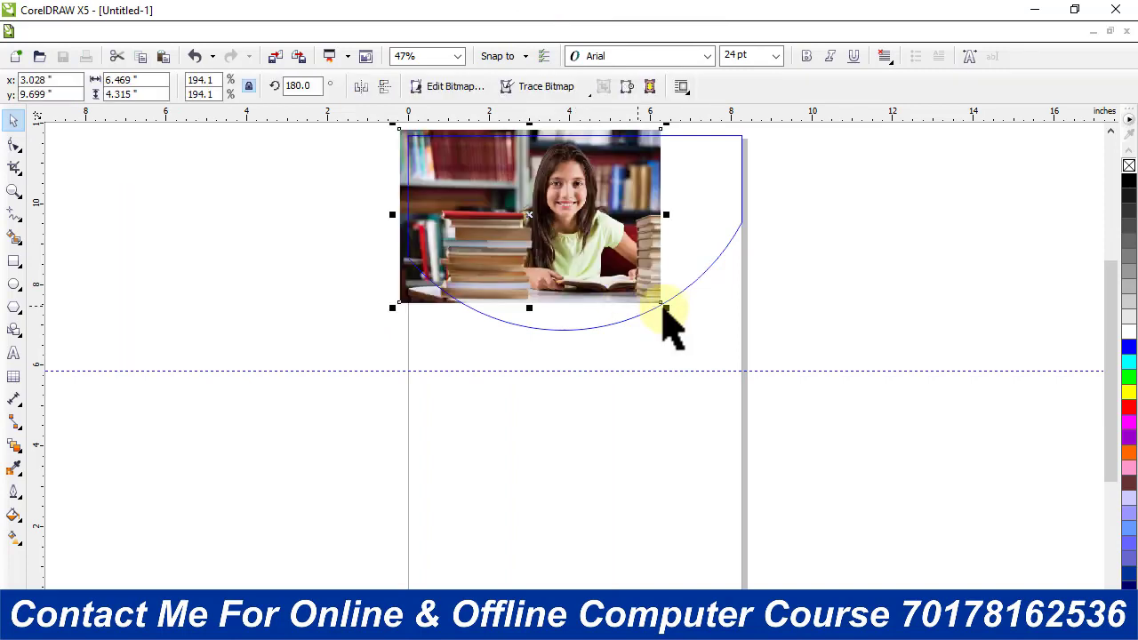
drag(669, 306, 763, 374)
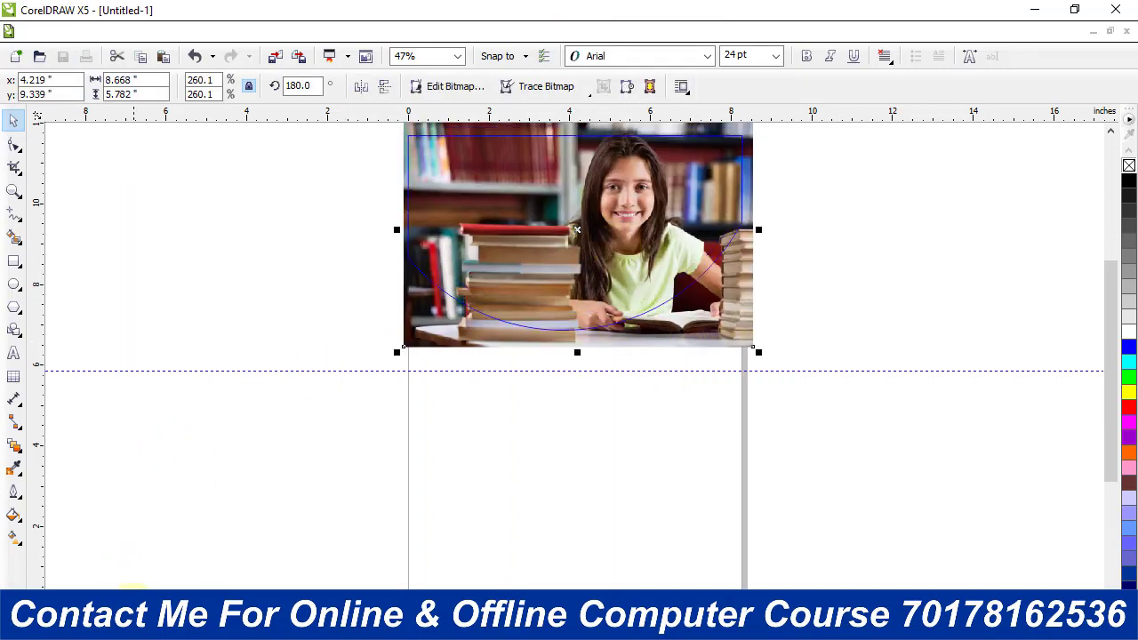
click(86, 598)
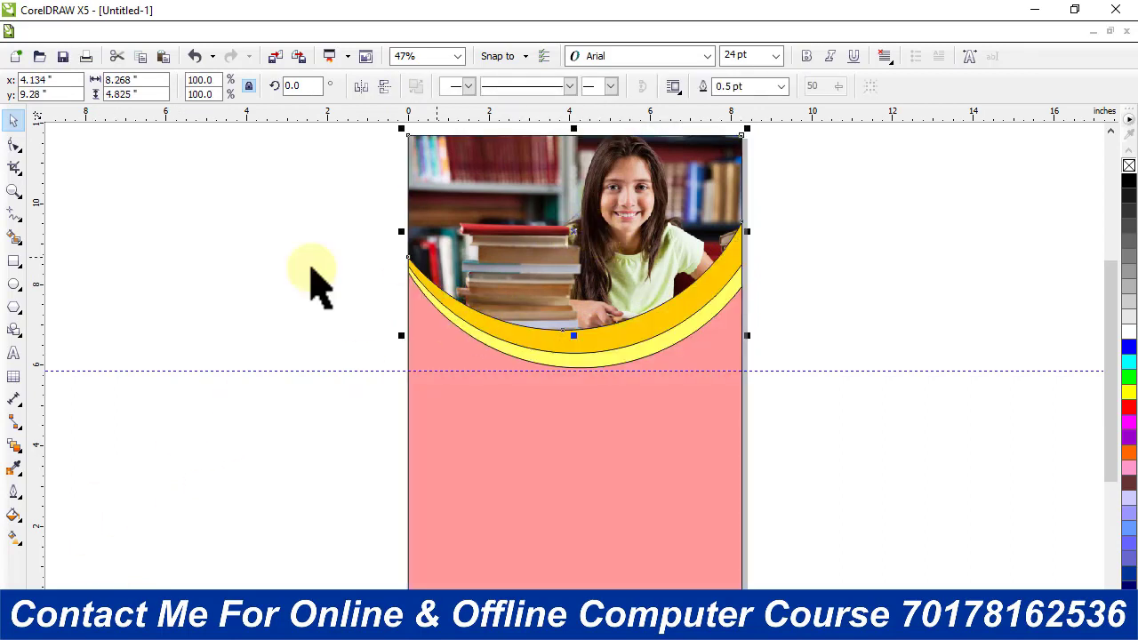
- Sample the pale green #DCE8D0 from the girl's shirt with the Color Eyedropper and fill both curved bands with it
click(14, 468)
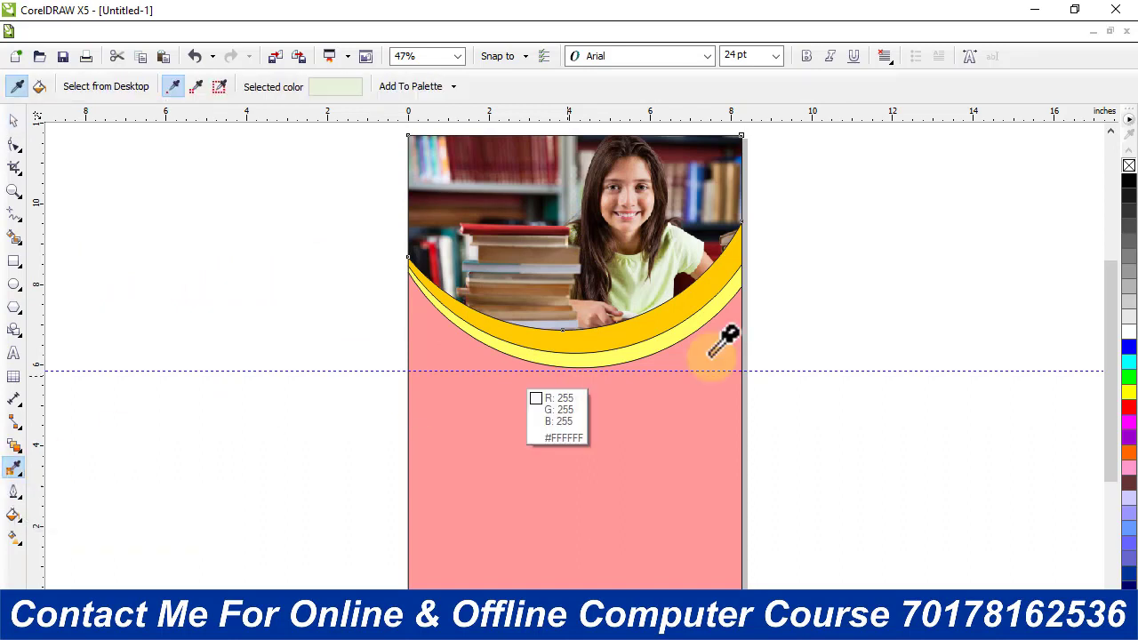
scroll(724, 261, up, 2)
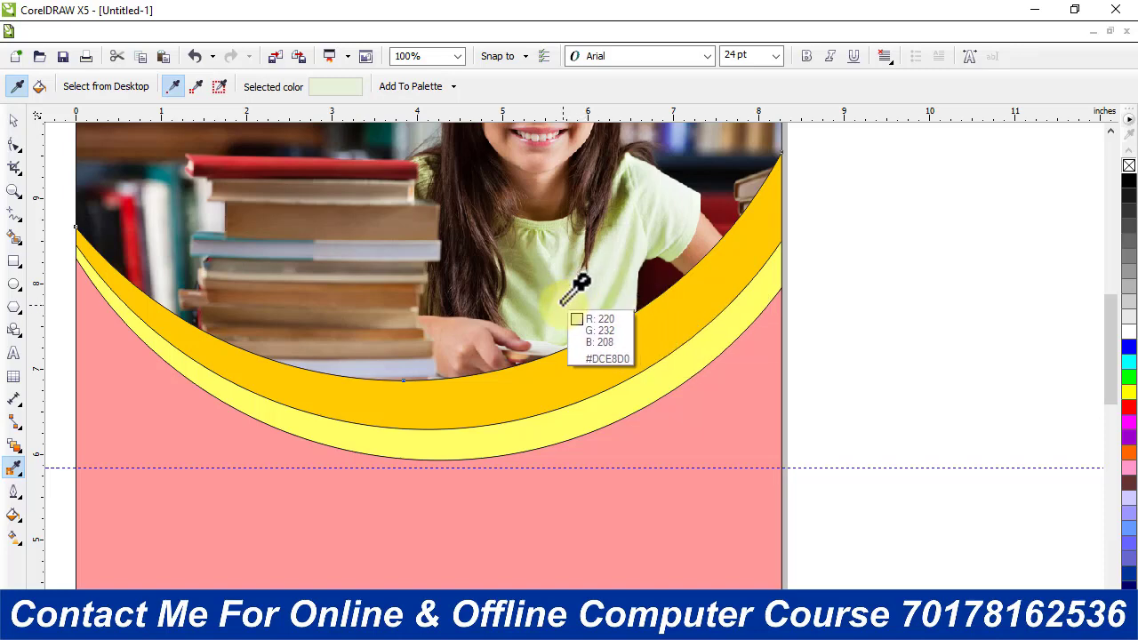
click(578, 283)
click(574, 360)
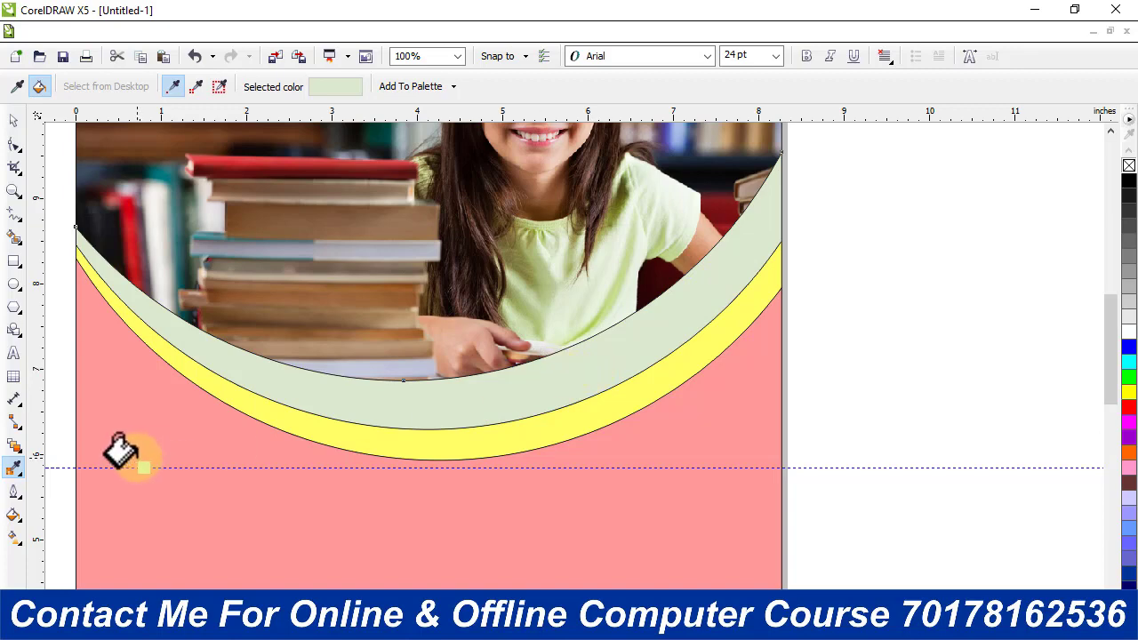
click(481, 437)
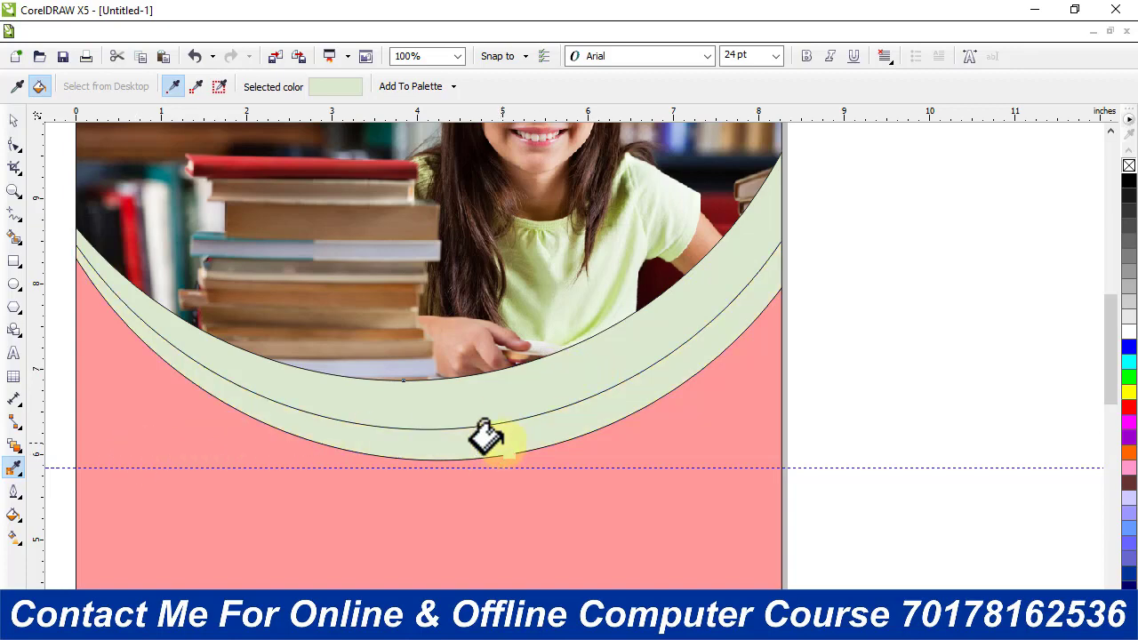
- Give the lower curved band a dark grey-green uniform fill, #3A4033
click(11, 120)
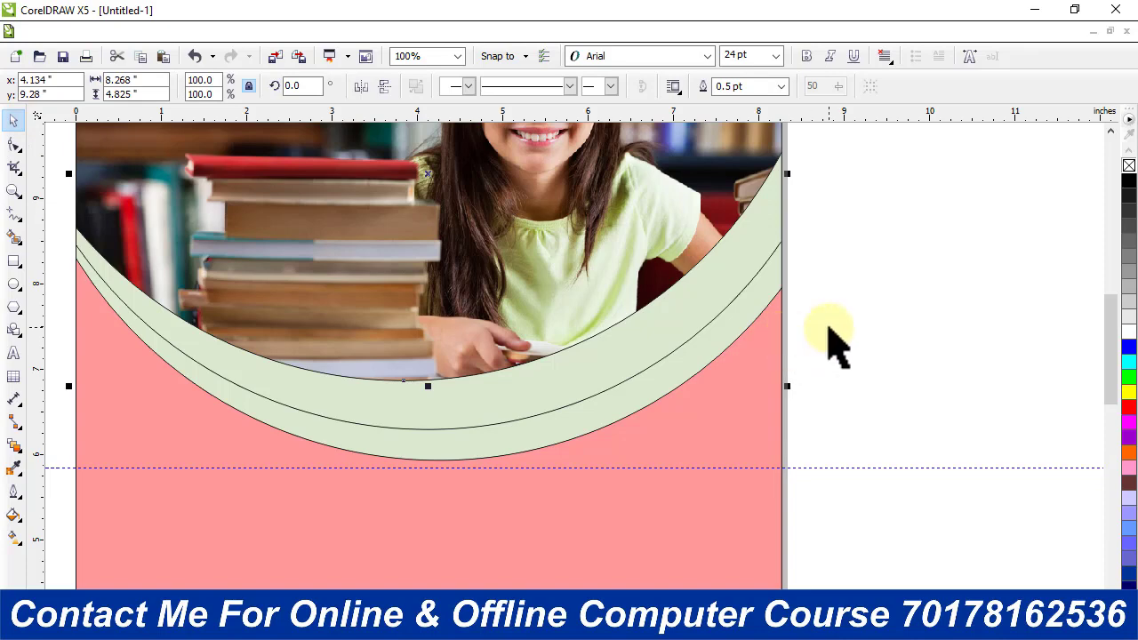
click(831, 337)
click(763, 313)
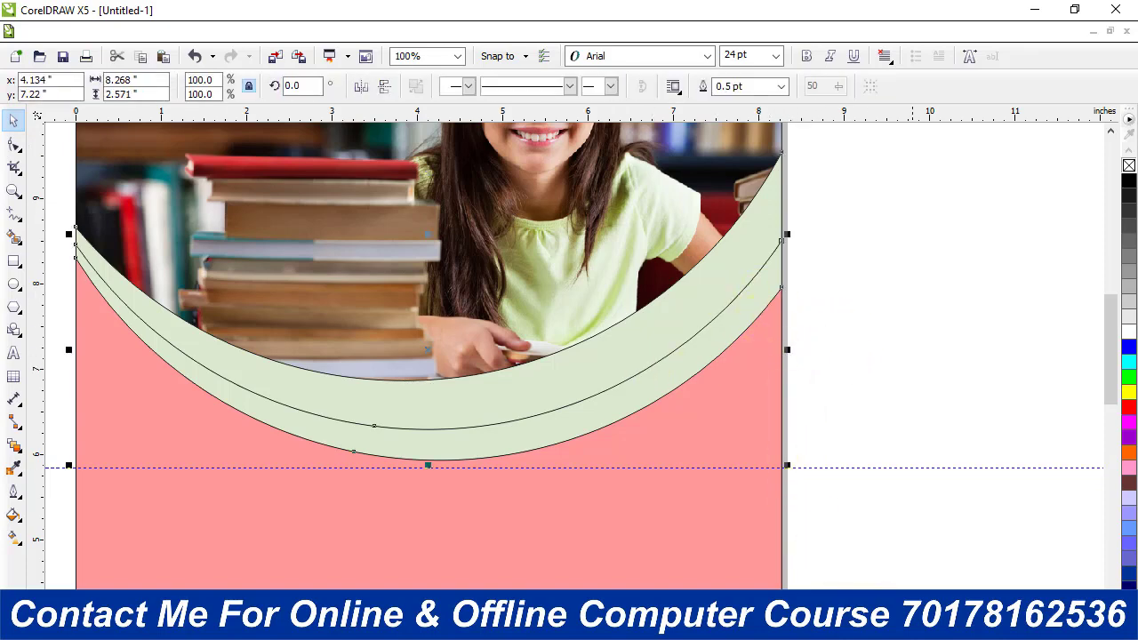
key(shift+F11)
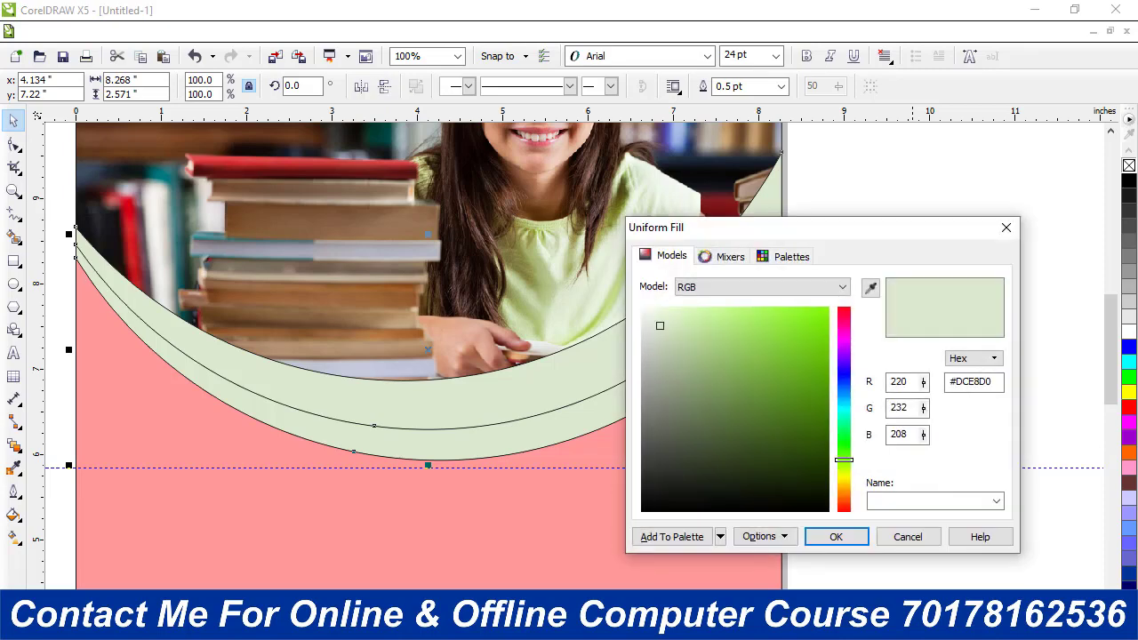
click(687, 427)
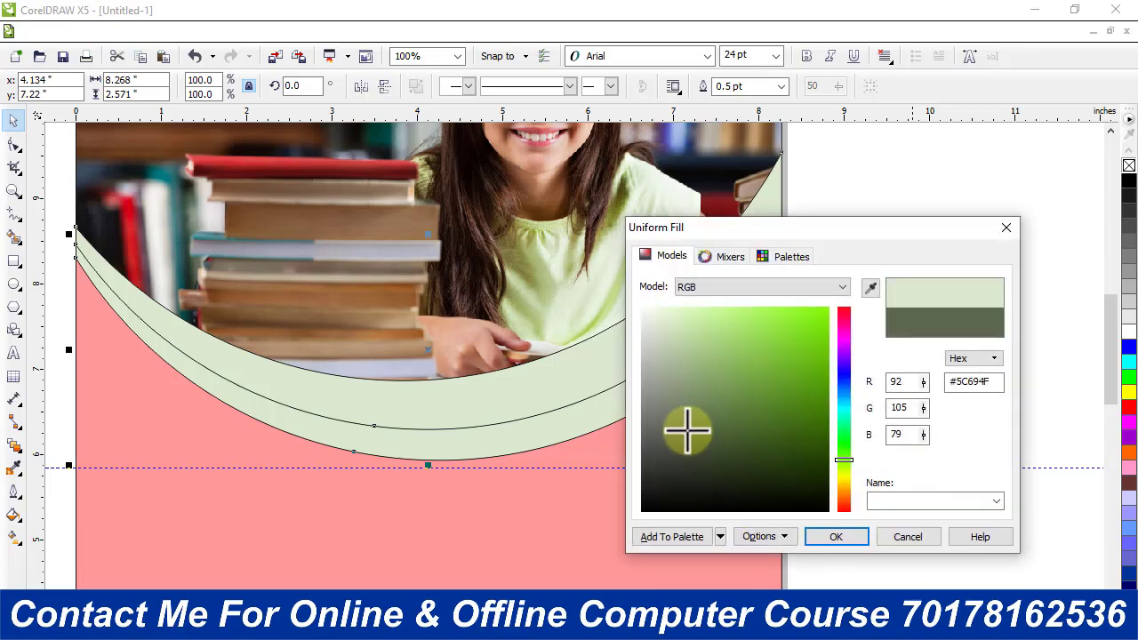
drag(686, 432, 693, 452)
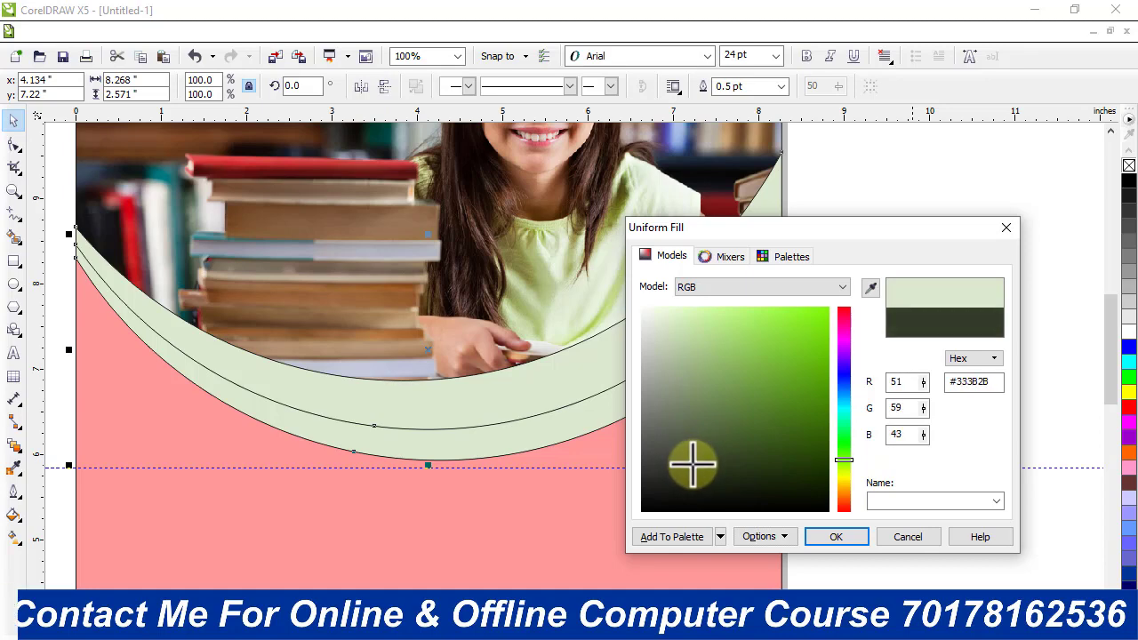
drag(693, 463, 680, 460)
click(871, 287)
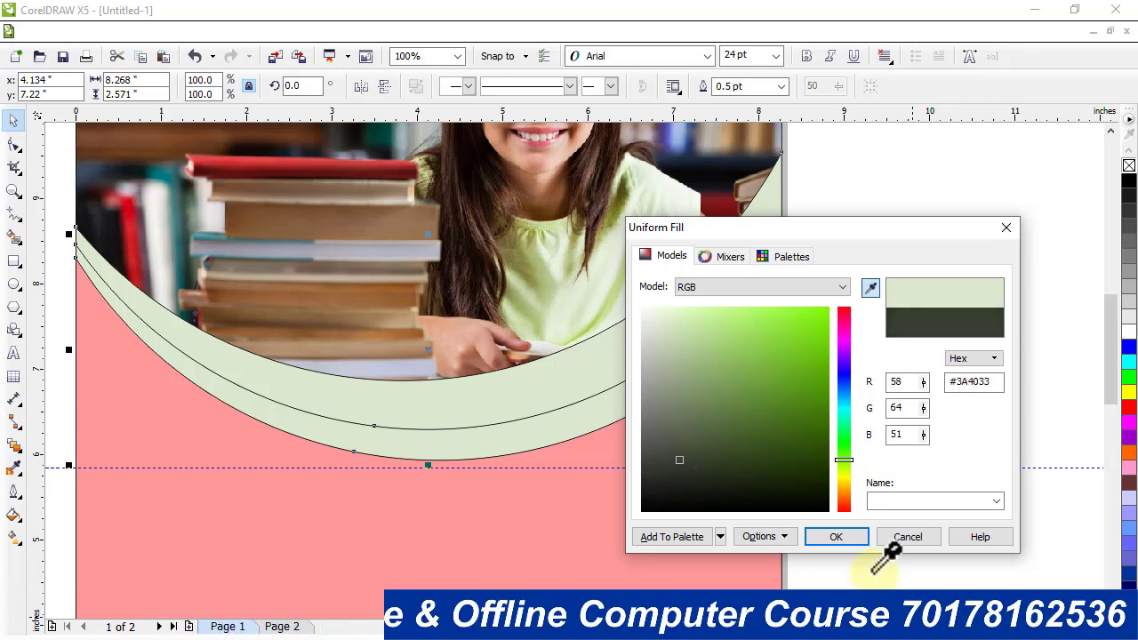
click(841, 538)
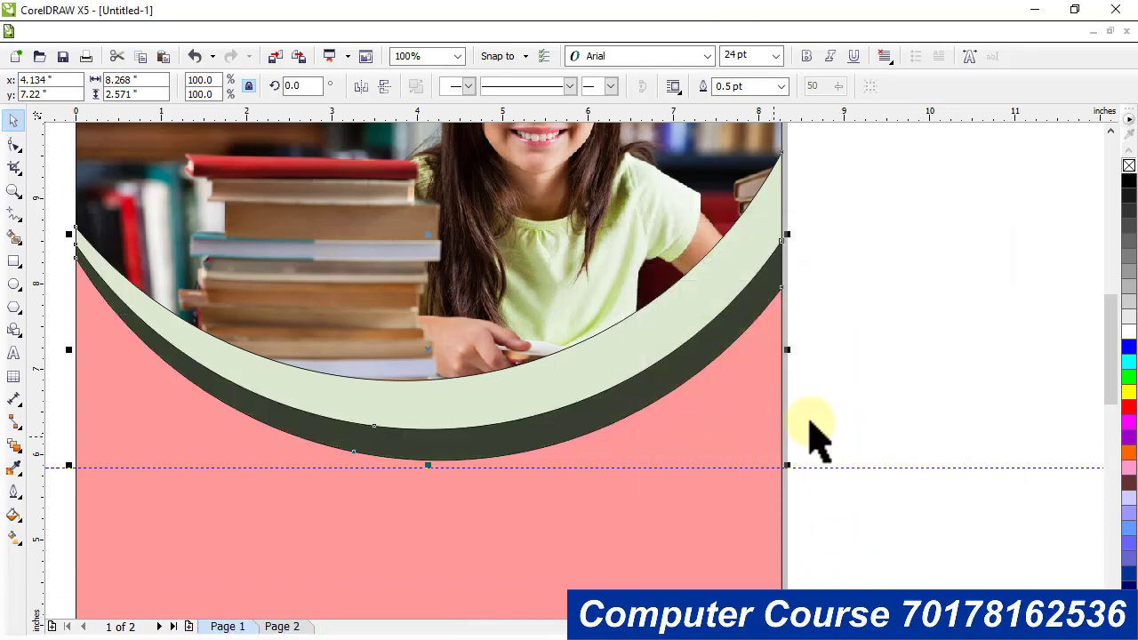
- Fill the salmon pink lower part of the page with white
key(shift+F4)
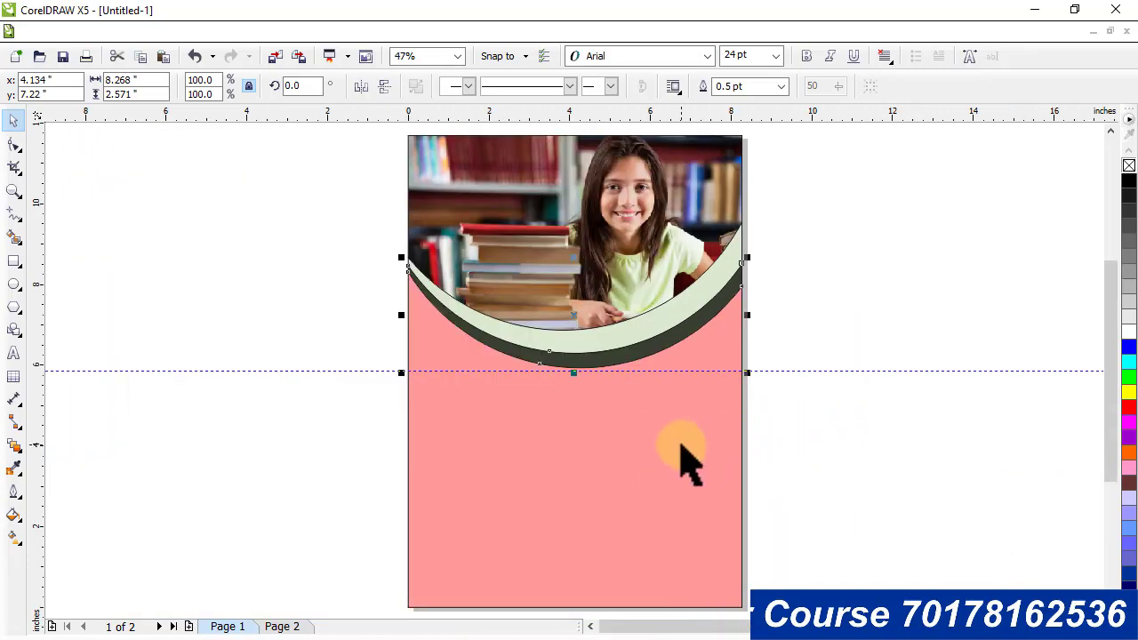
click(556, 475)
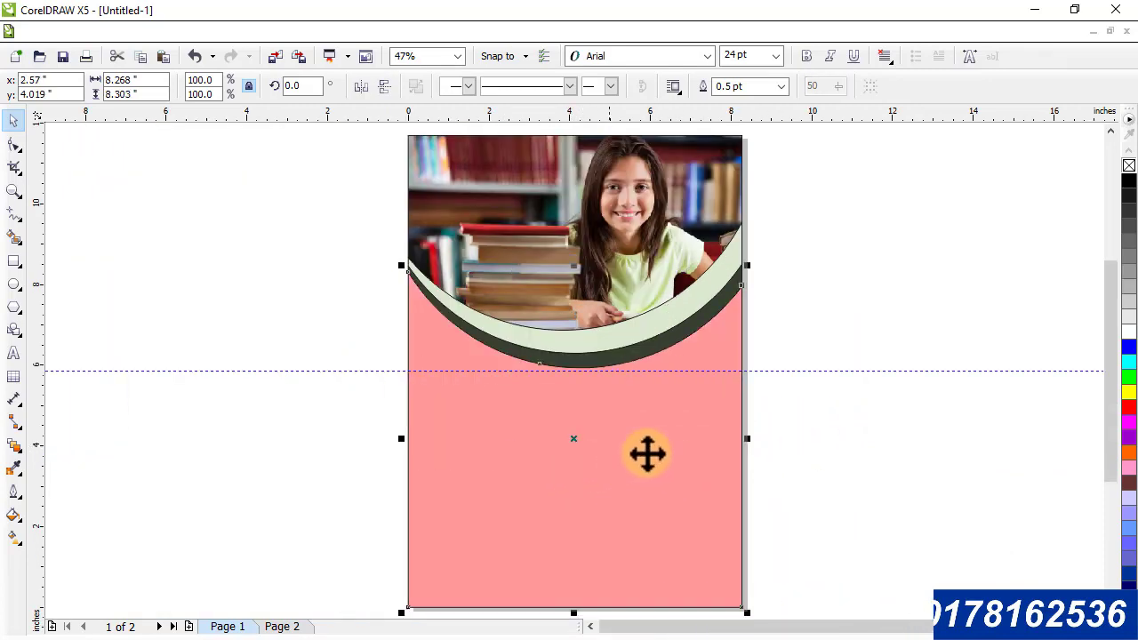
click(1129, 333)
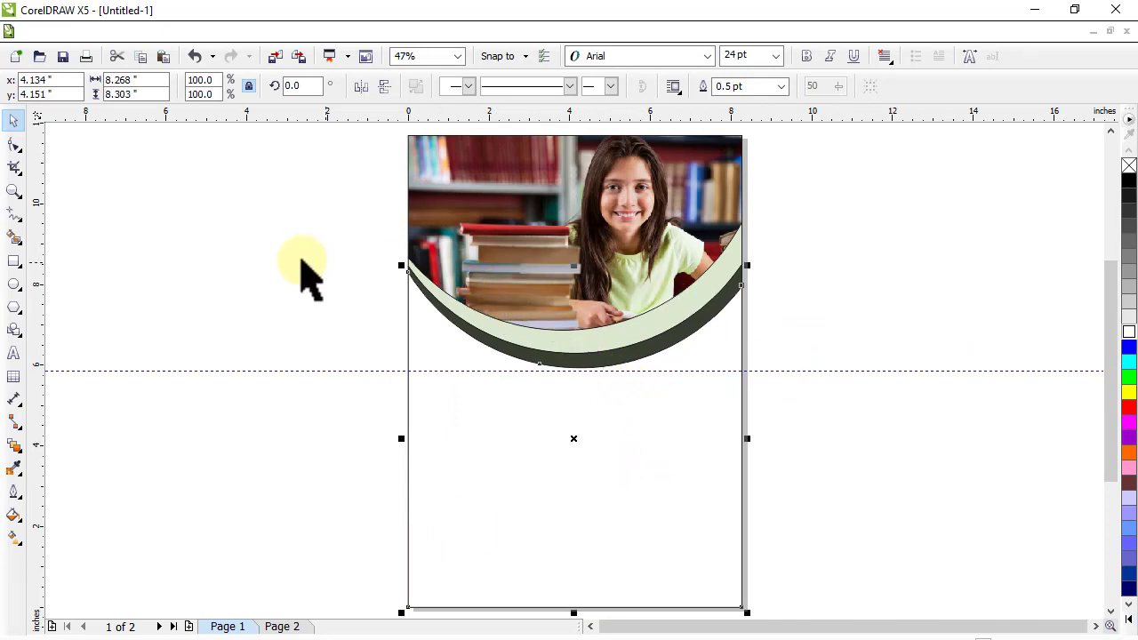
- Draw a rectangle about 5.9 by 4.1 inches over the photo's left part, extending past the page's left edge
click(16, 260)
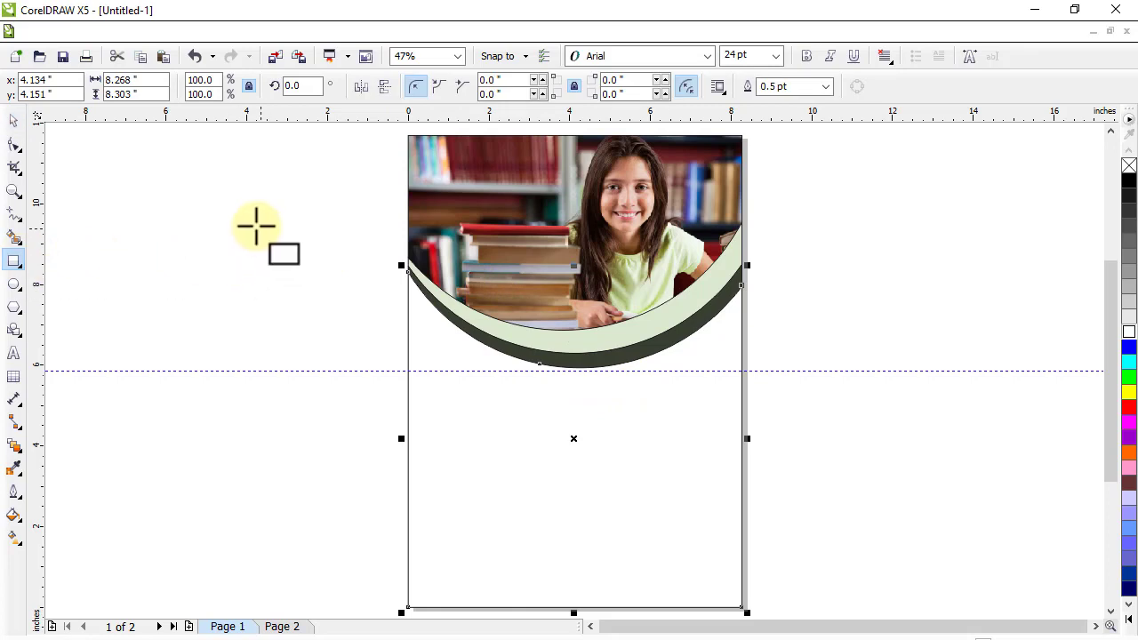
drag(340, 267, 396, 185)
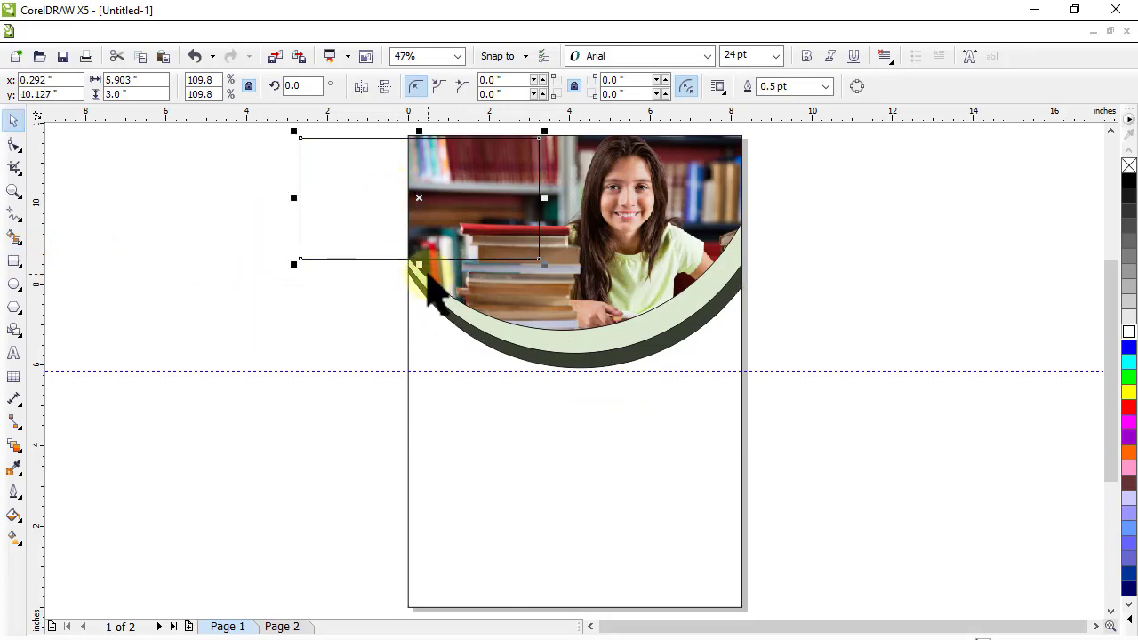
drag(422, 264, 417, 310)
click(304, 215)
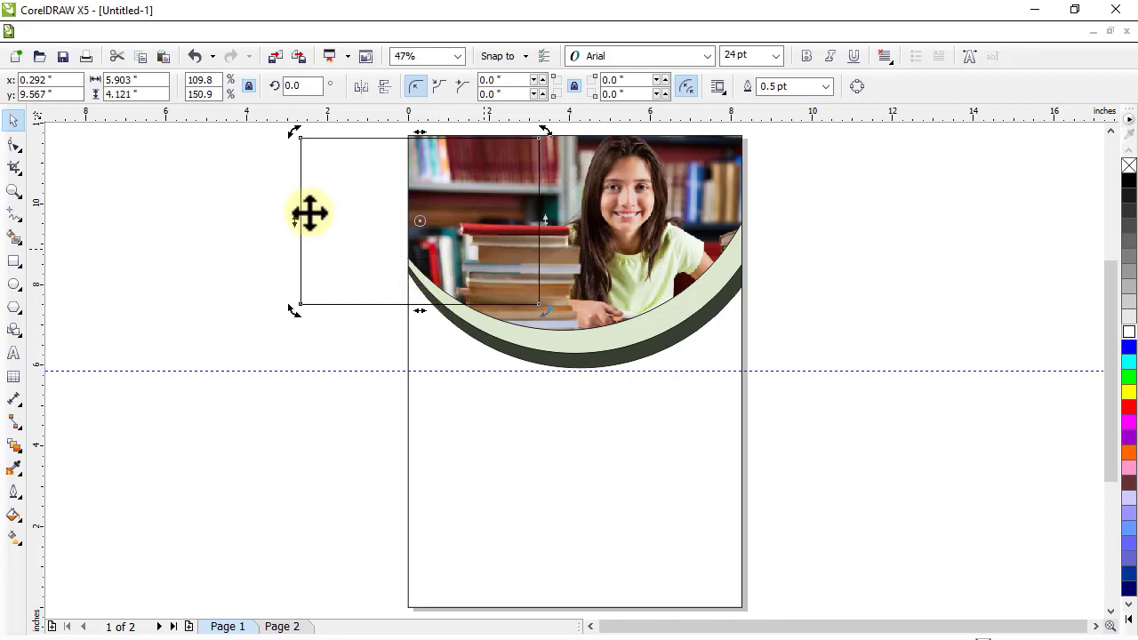
- Round both right-hand corners of the rectangle with the Shape tool to a radius of about 2.06 inches, forming a semicircular end
click(13, 145)
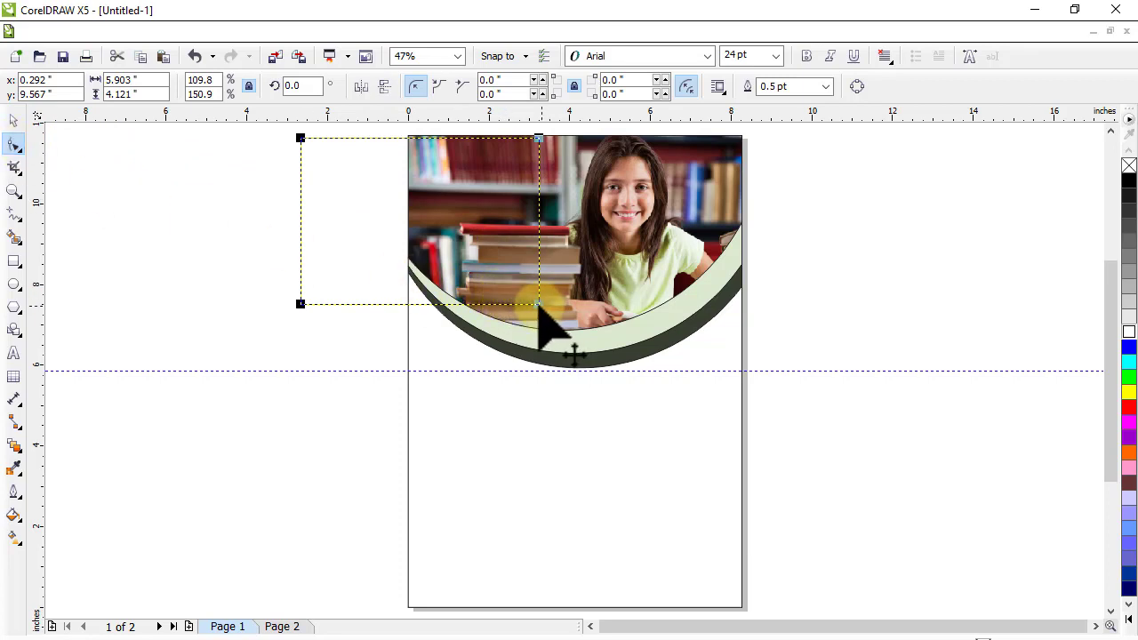
drag(539, 304, 369, 305)
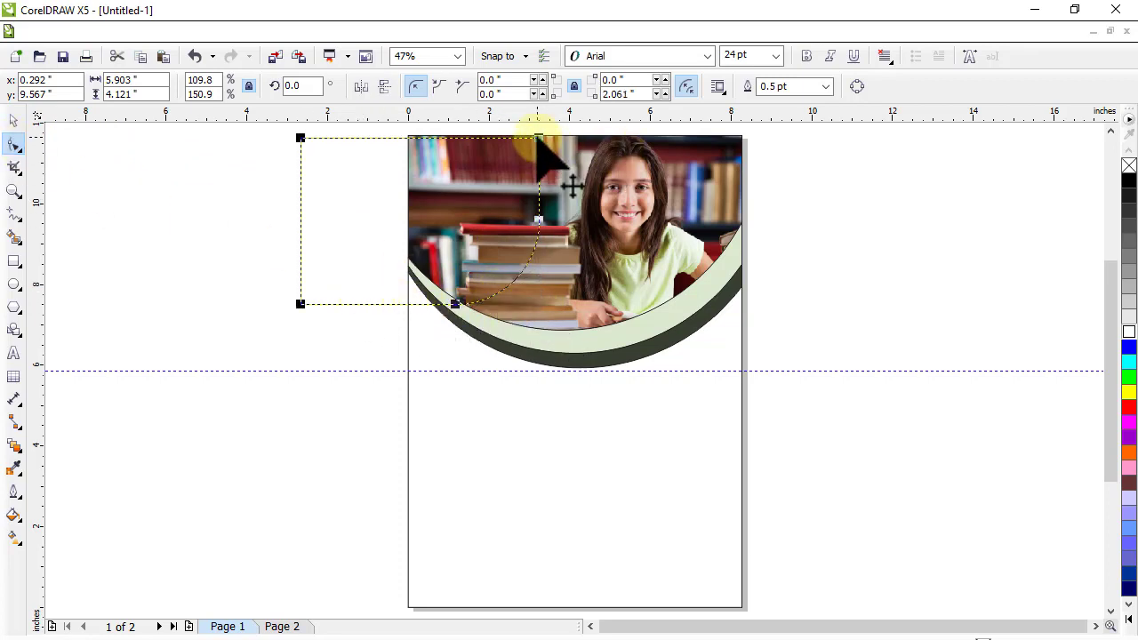
drag(537, 138, 394, 166)
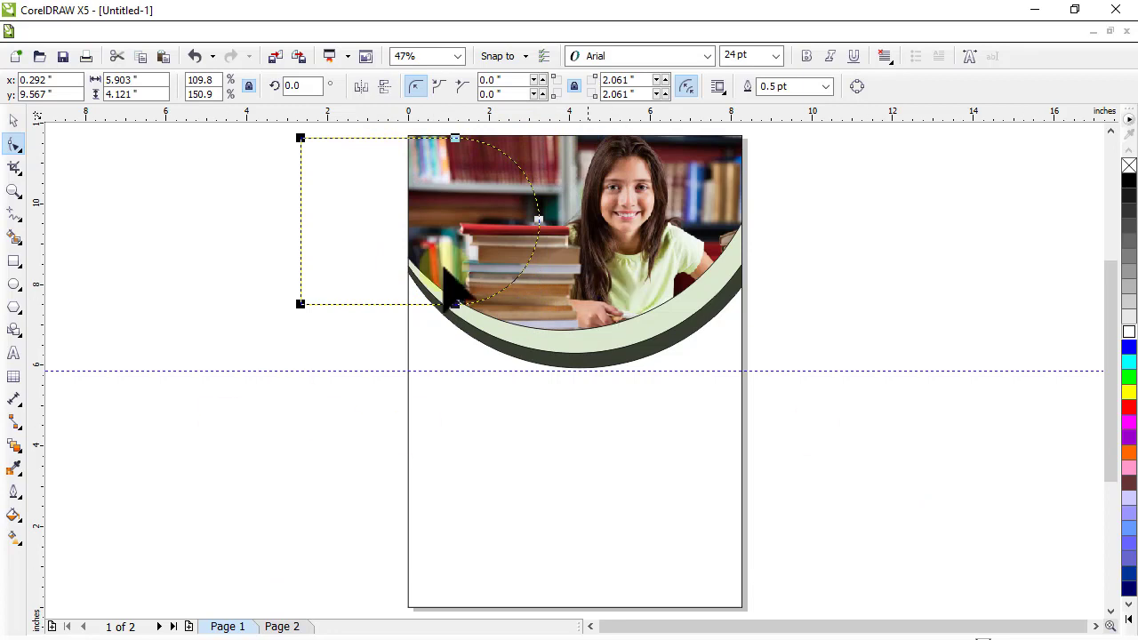
- Fill the rounded rectangle with white and move it up and right so its round end reaches the girl in the photo
click(12, 121)
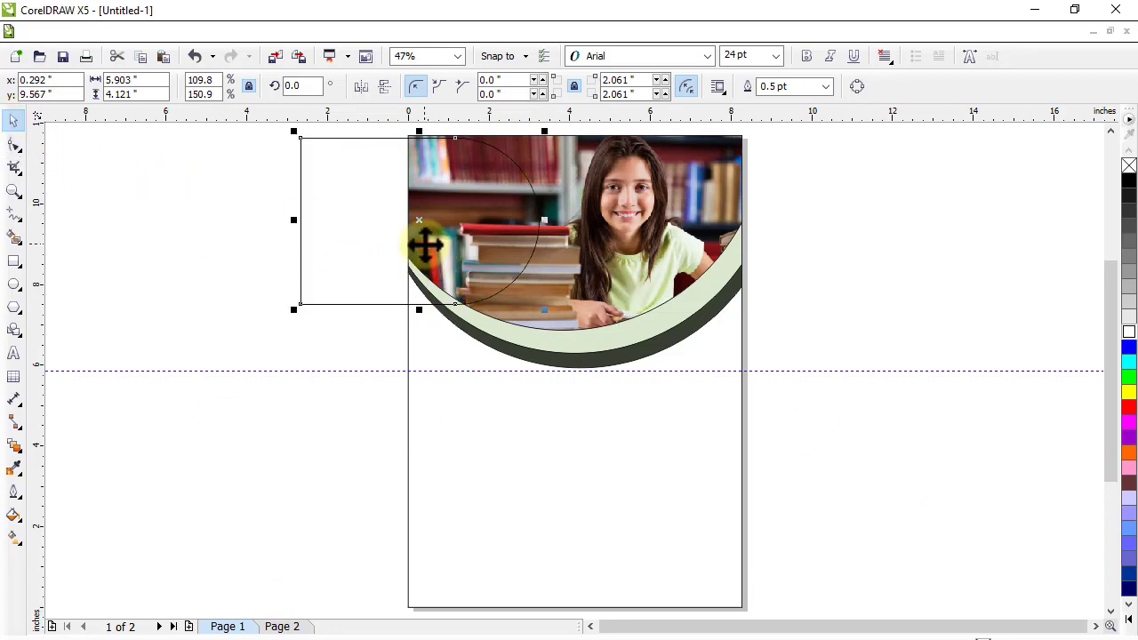
drag(426, 245, 442, 243)
click(1129, 334)
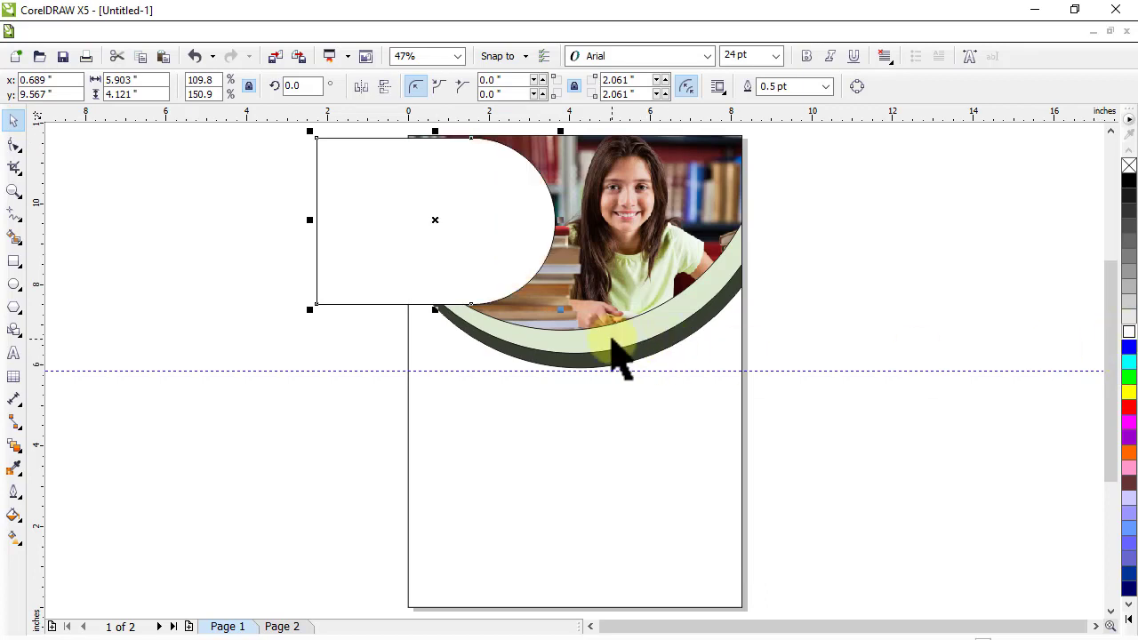
drag(442, 240, 468, 225)
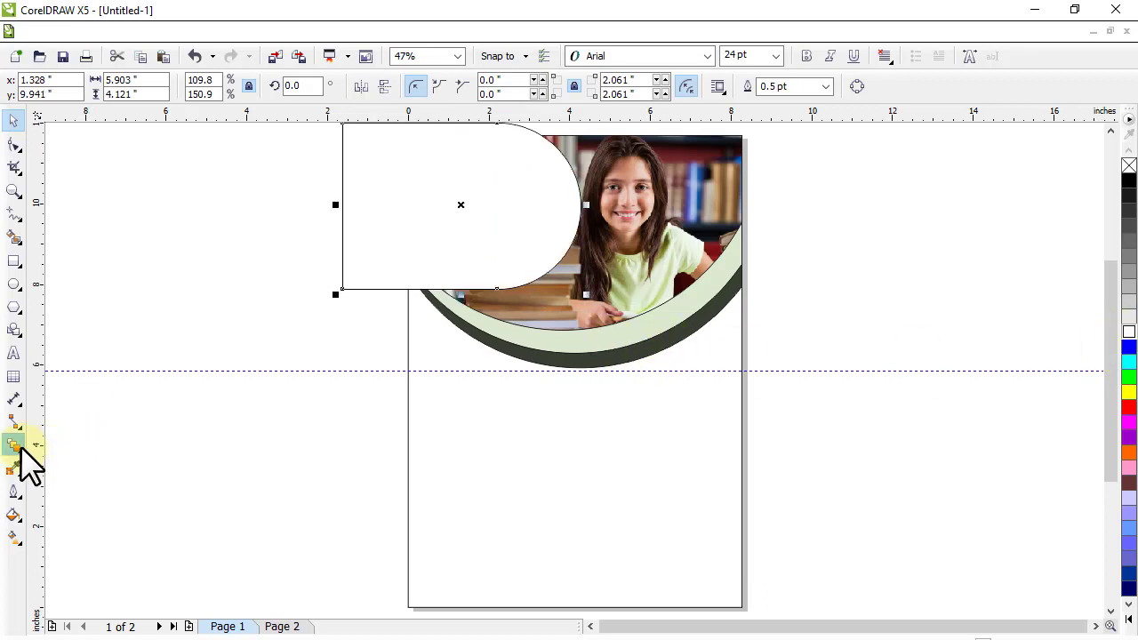
- Apply a one-step inside contour with a 0.2 inch offset to the white rounded shape
click(22, 449)
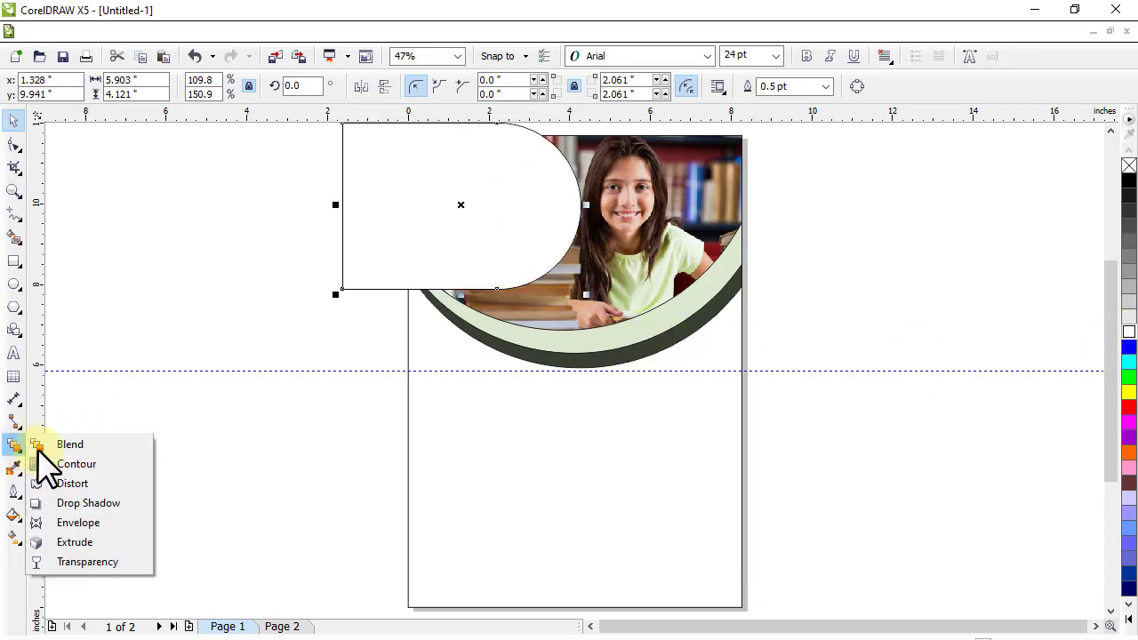
click(64, 470)
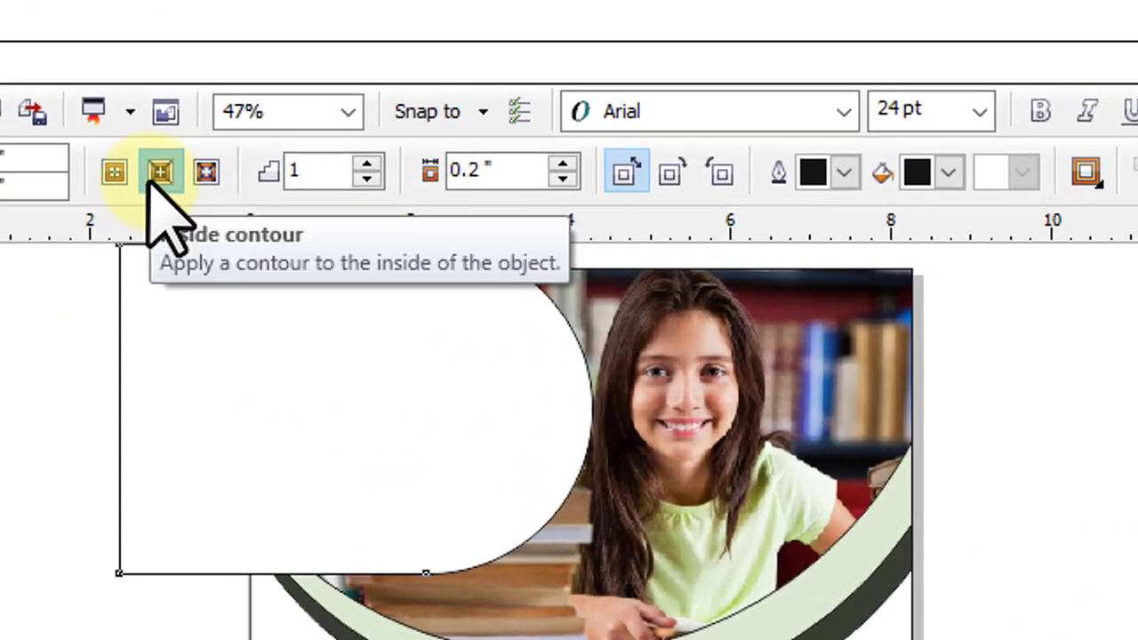
click(158, 171)
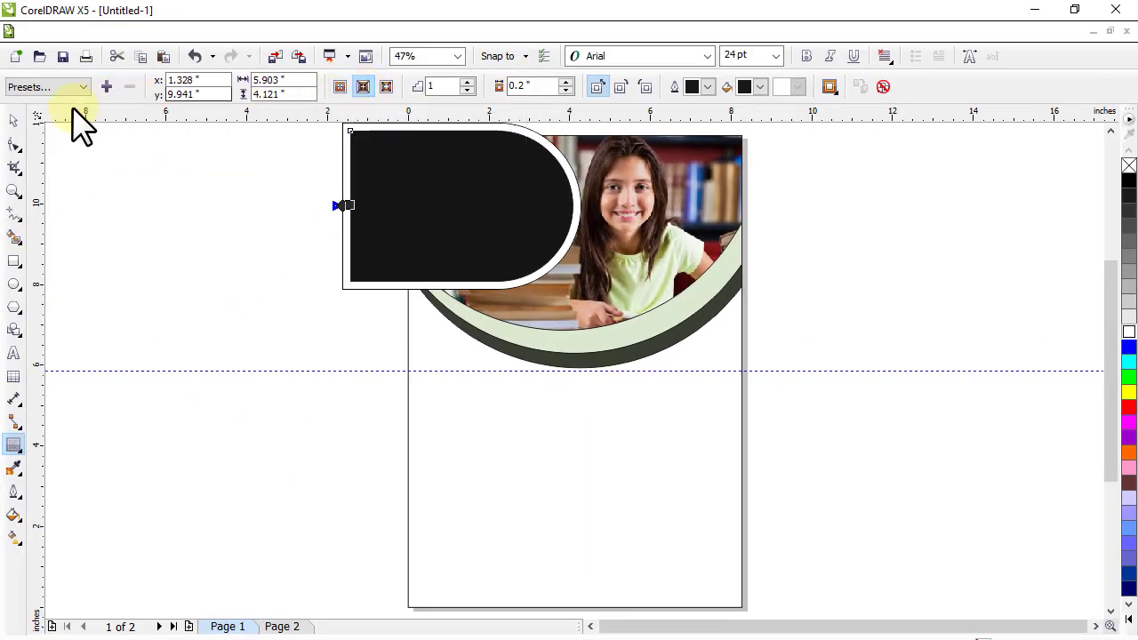
- Break the contour group apart so the inner shape is separate from the outer rounded shape
click(14, 121)
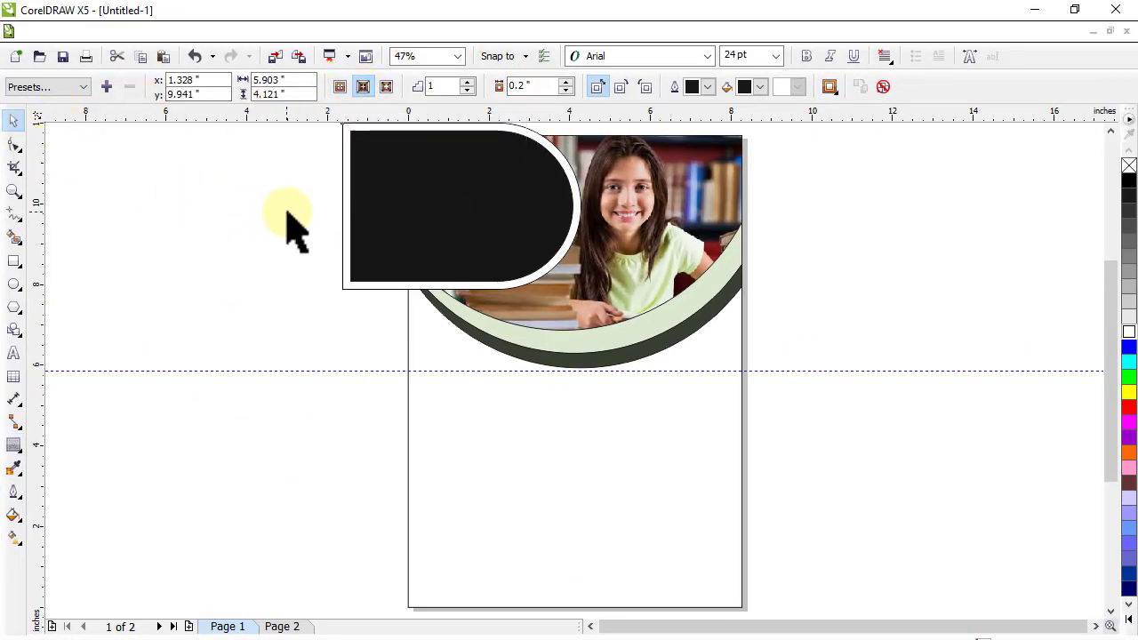
click(294, 227)
right_click(401, 206)
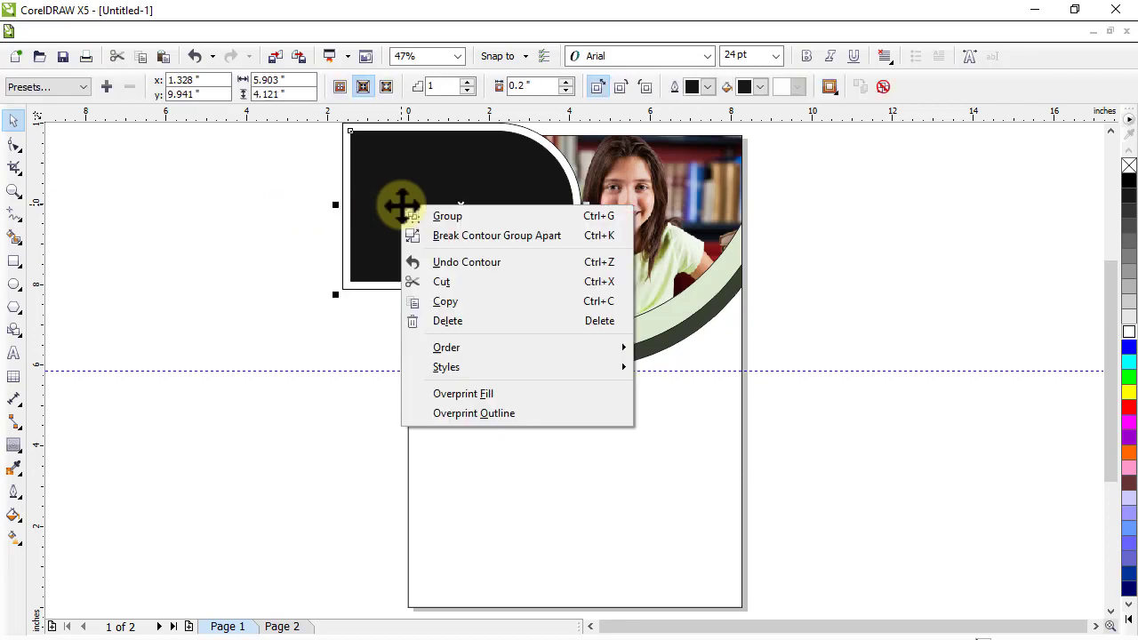
click(445, 237)
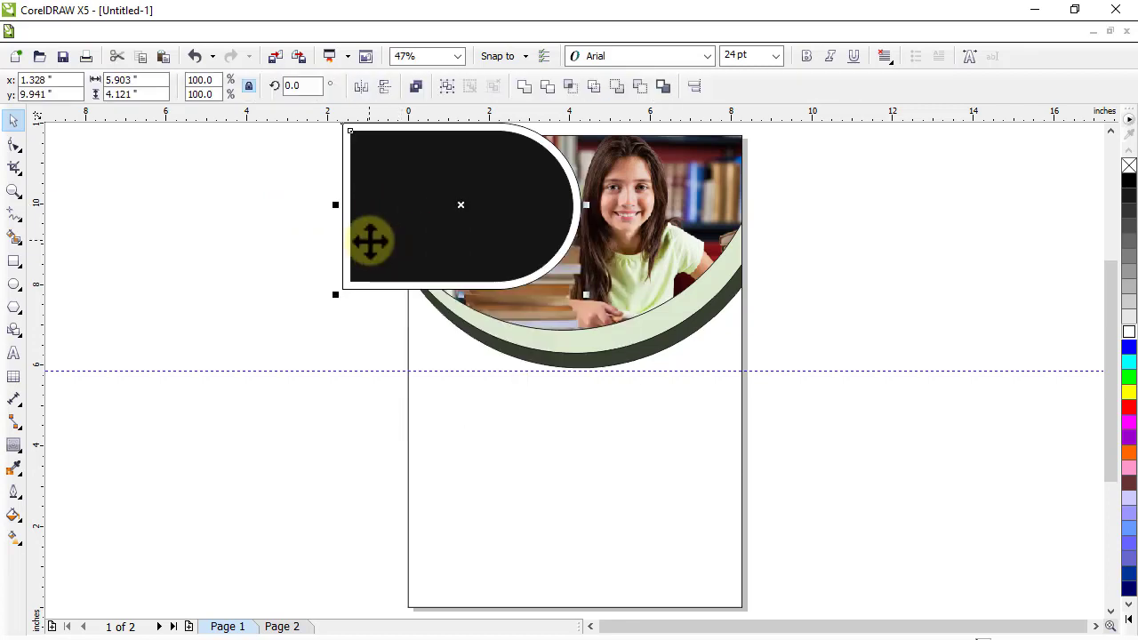
click(280, 246)
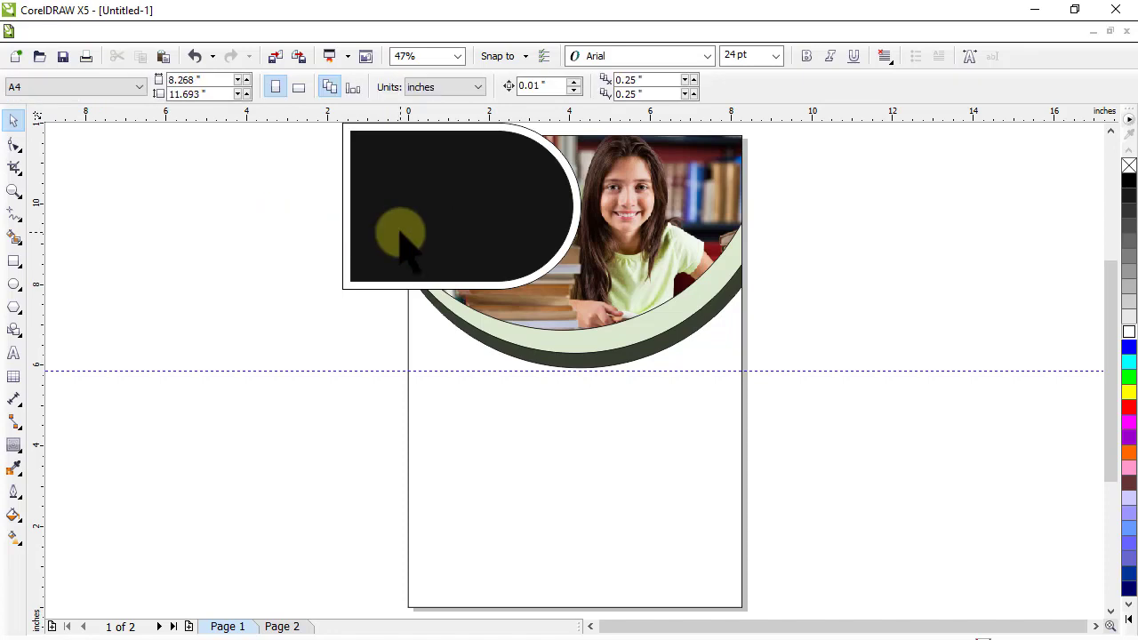
- Remove the fill from the inner contour shape and fill the outer shape with the dark green (#3A4033) sampled from the lower band
click(409, 241)
click(1128, 167)
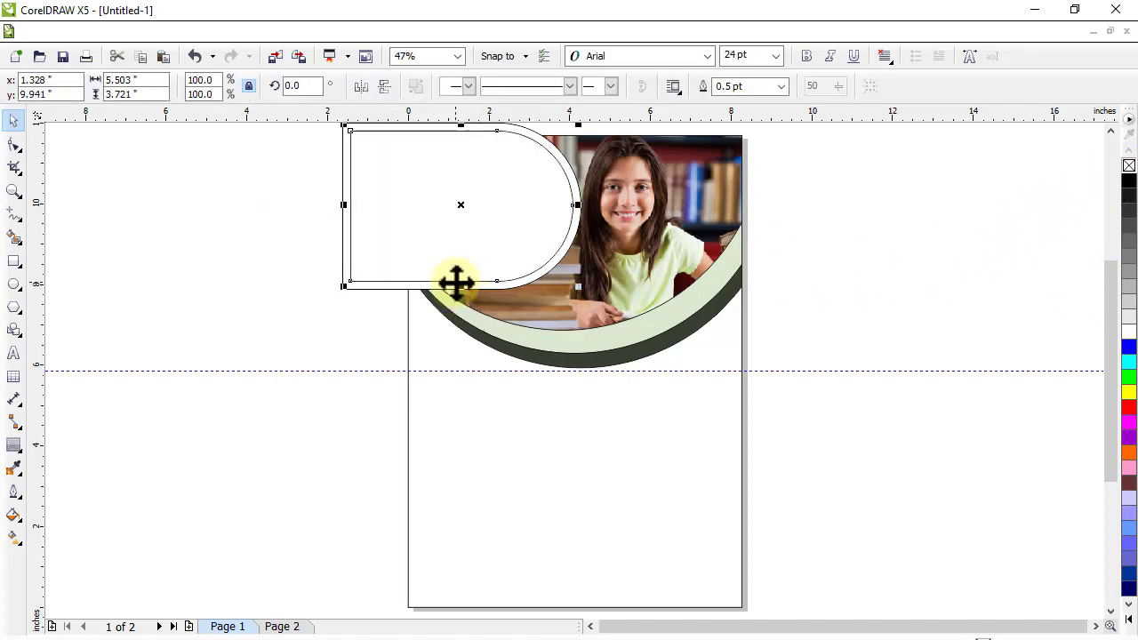
scroll(456, 283, up, 2)
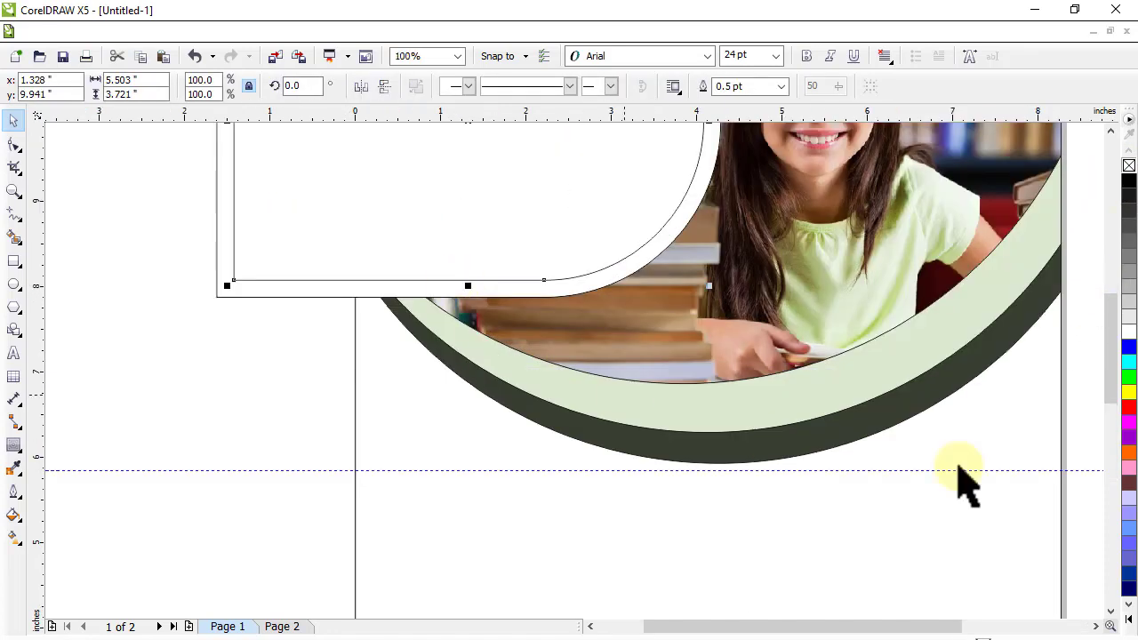
click(14, 467)
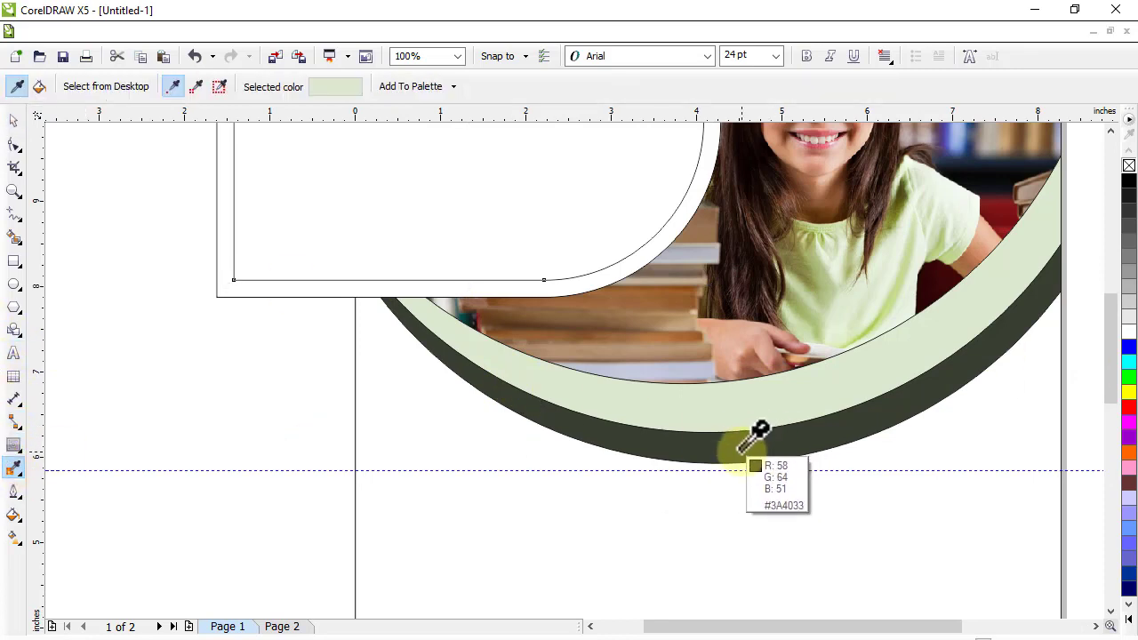
click(740, 446)
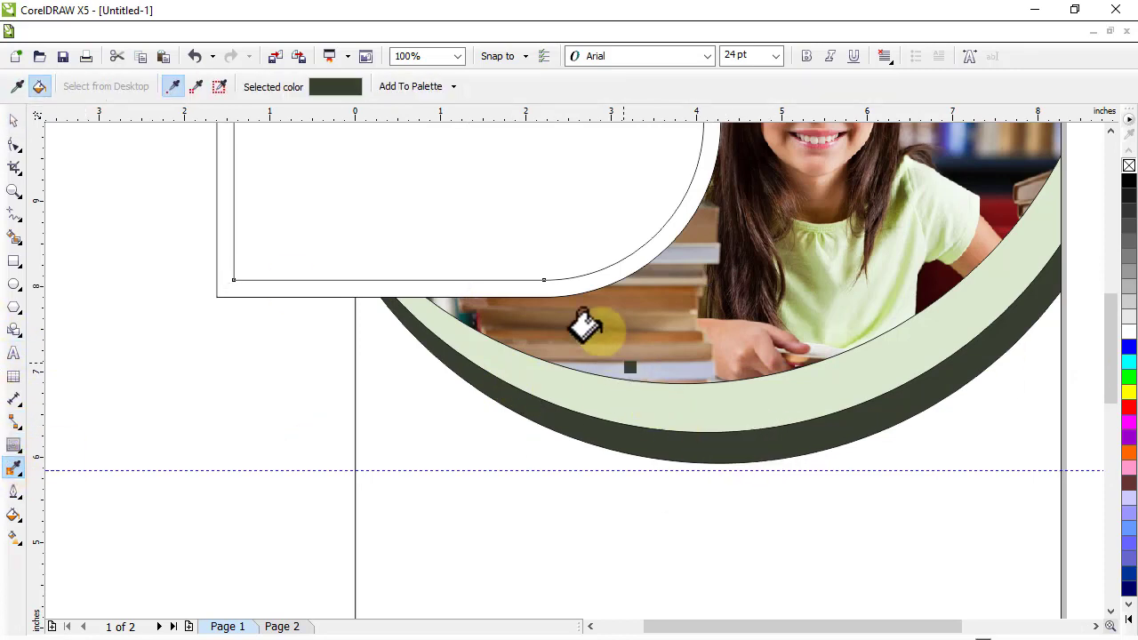
click(563, 279)
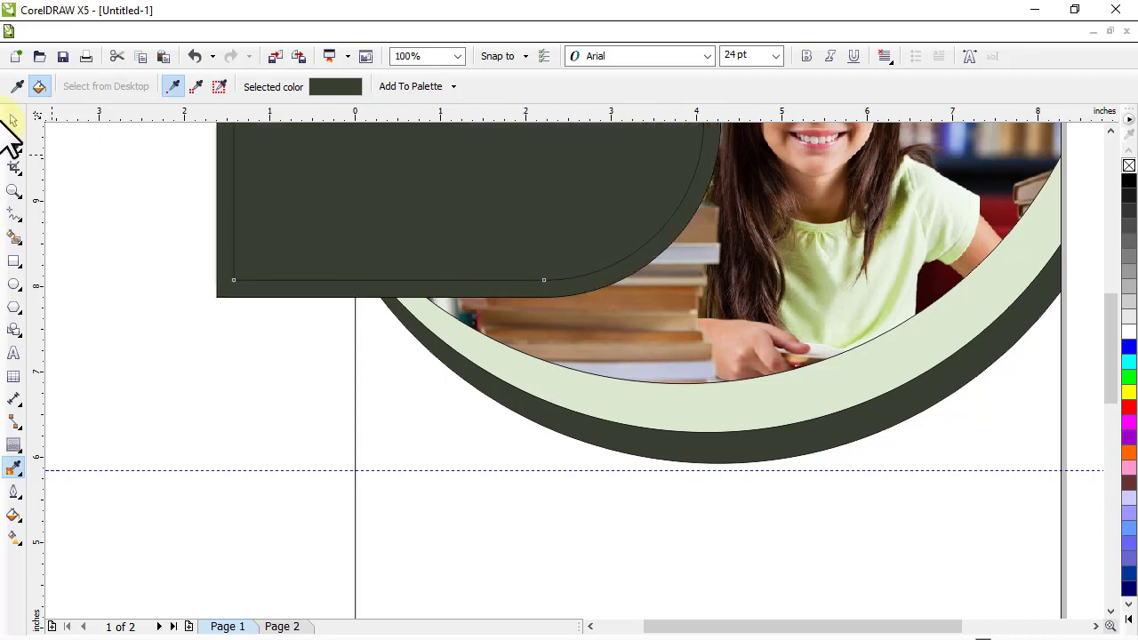
- Give the inner contour shape a white 2.0 pt outline with a short-dashed line style
click(14, 120)
click(127, 216)
drag(466, 237, 439, 282)
key(ctrl+z)
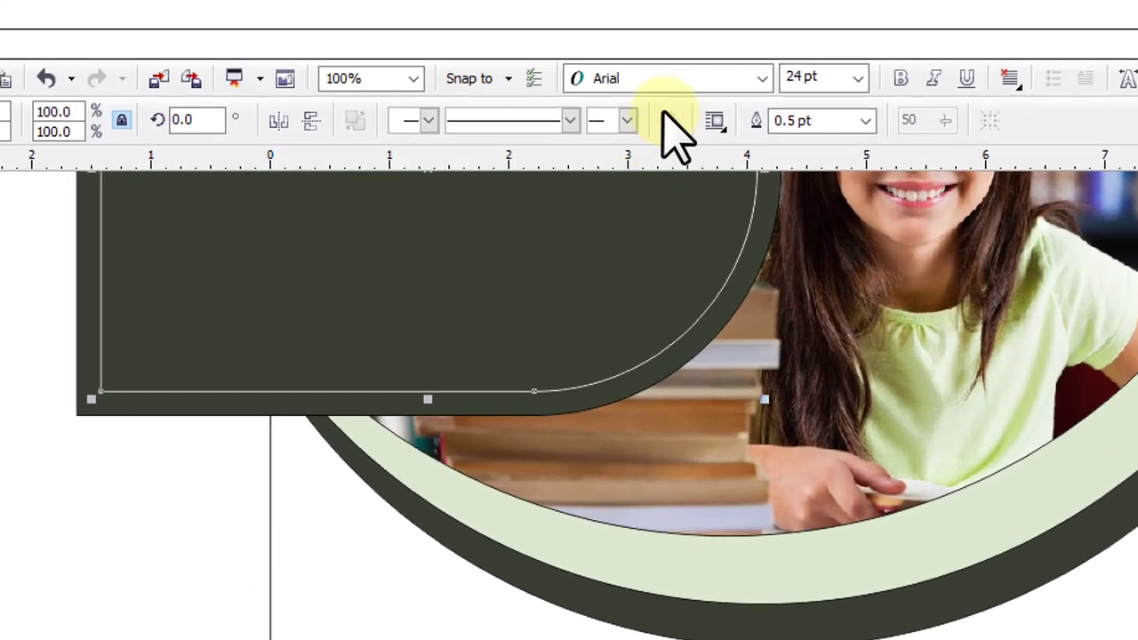
click(758, 83)
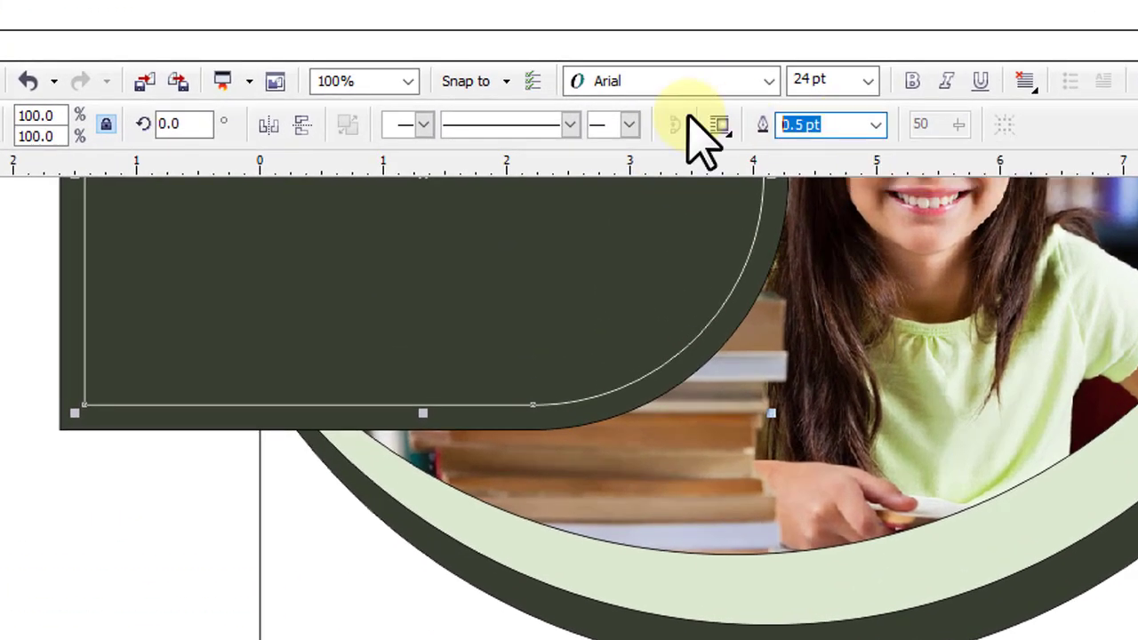
key(Return)
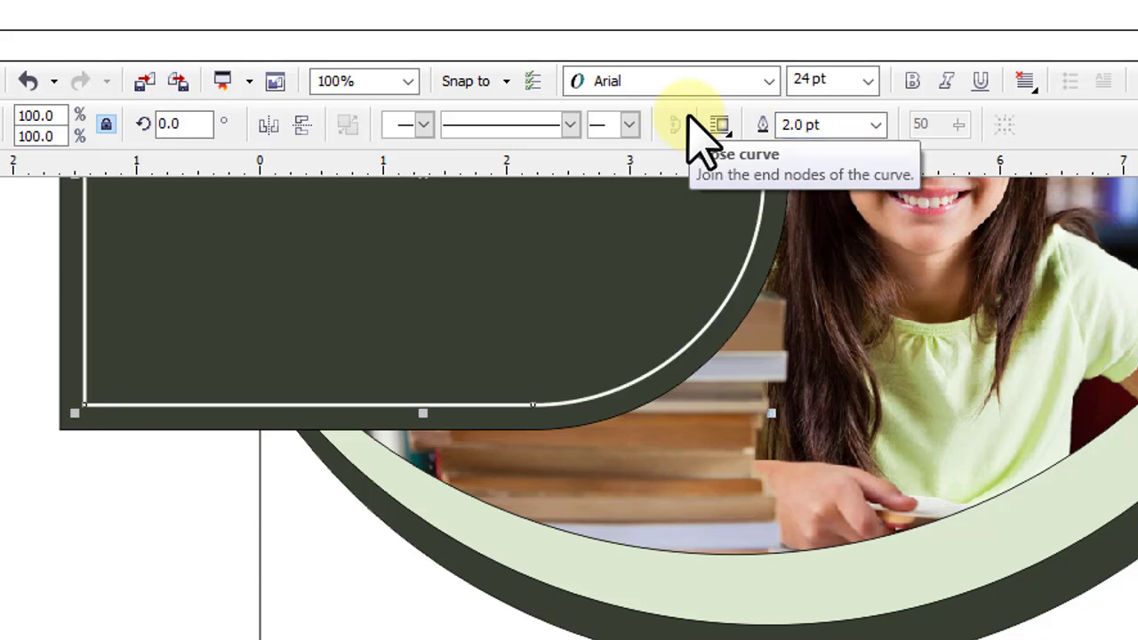
click(567, 126)
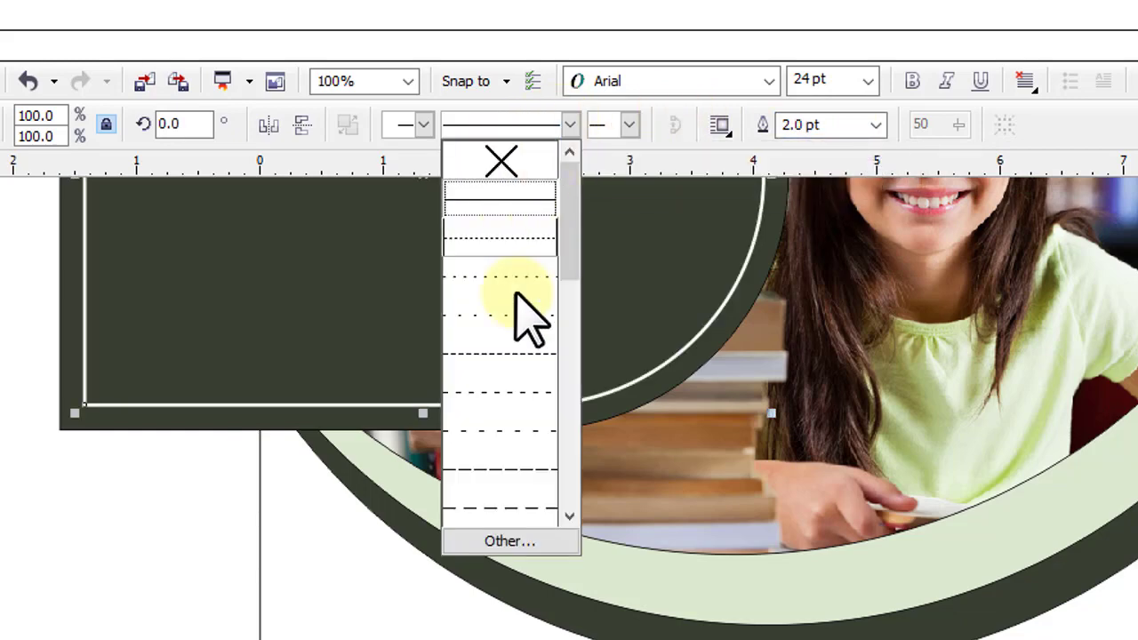
click(508, 384)
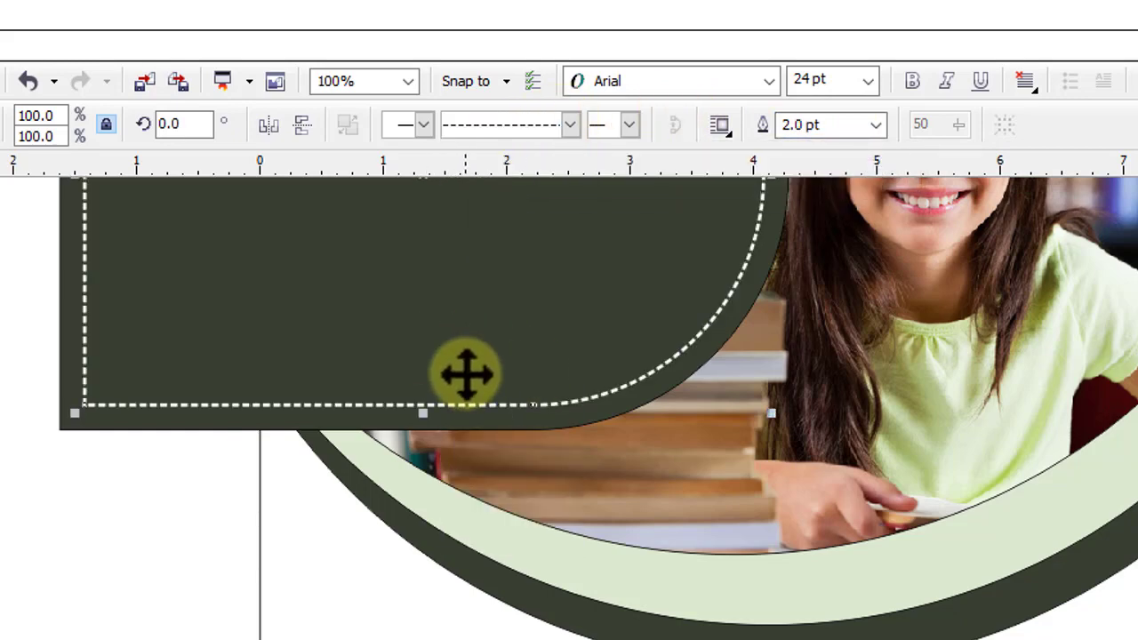
- Group the dark green rounded shape with its dashed outline and PowerClip the group inside the photo's frame
scroll(467, 374, down, 1)
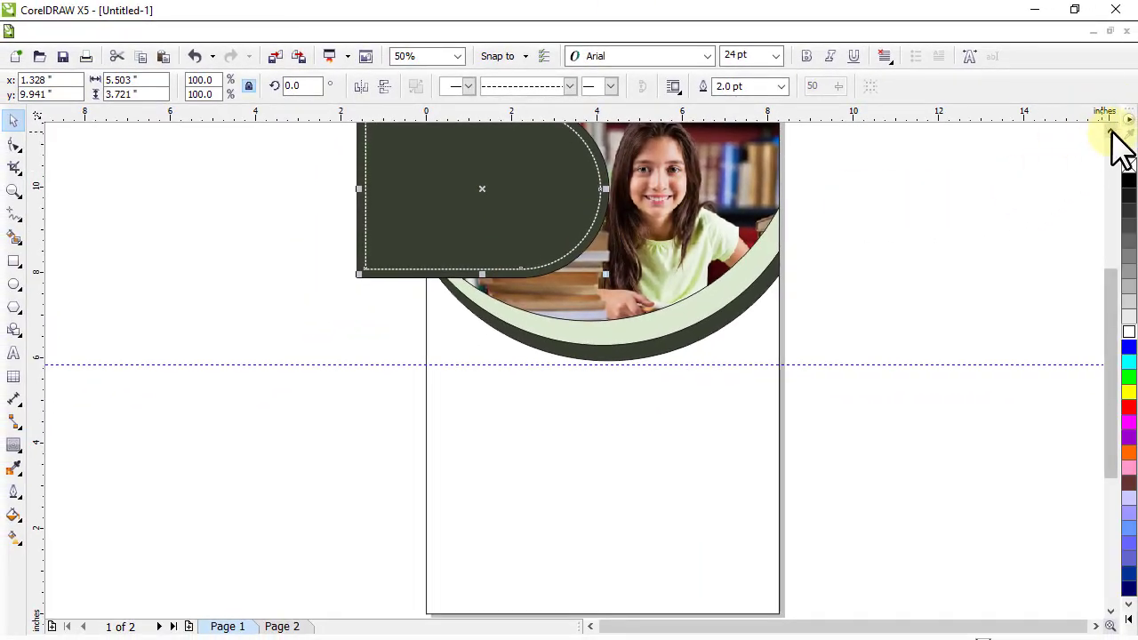
click(1111, 131)
drag(217, 186, 632, 402)
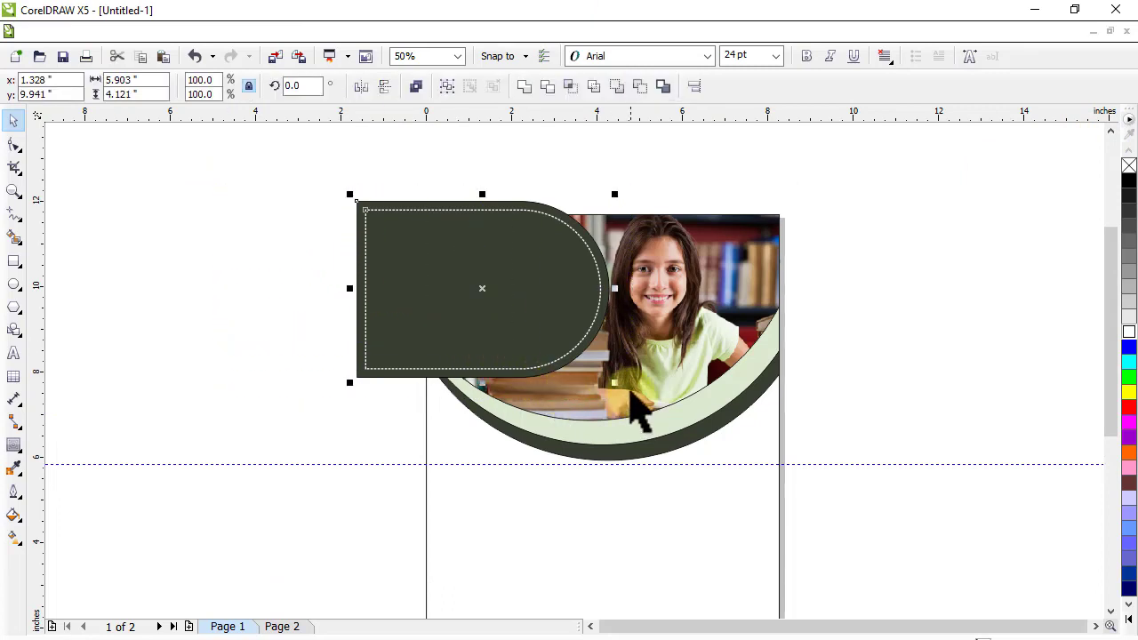
click(633, 312)
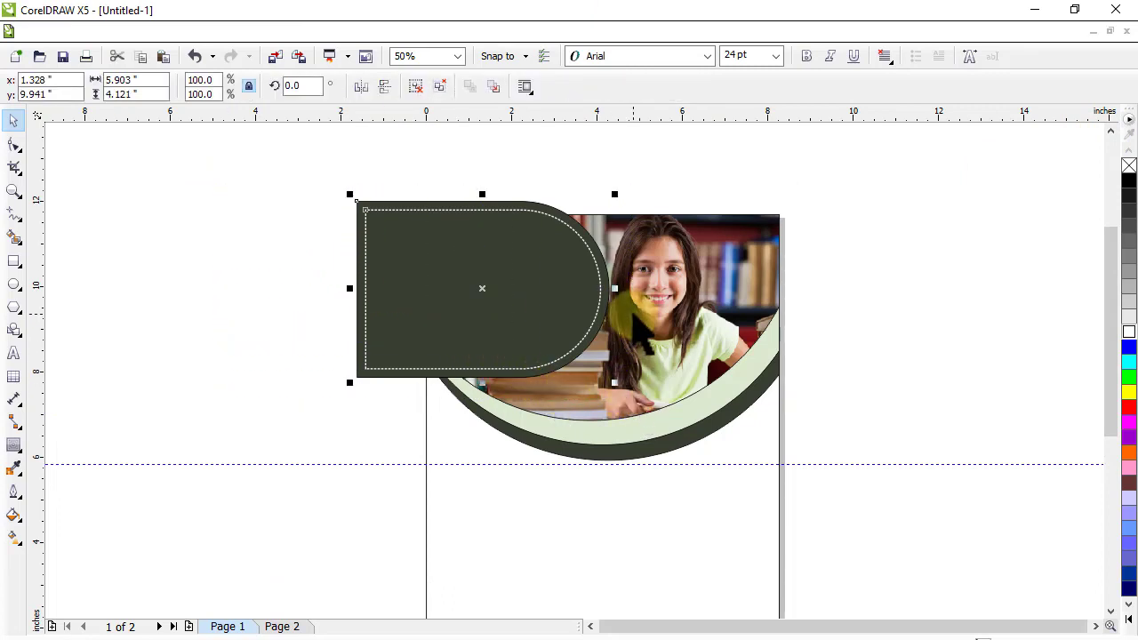
click(327, 30)
click(262, 32)
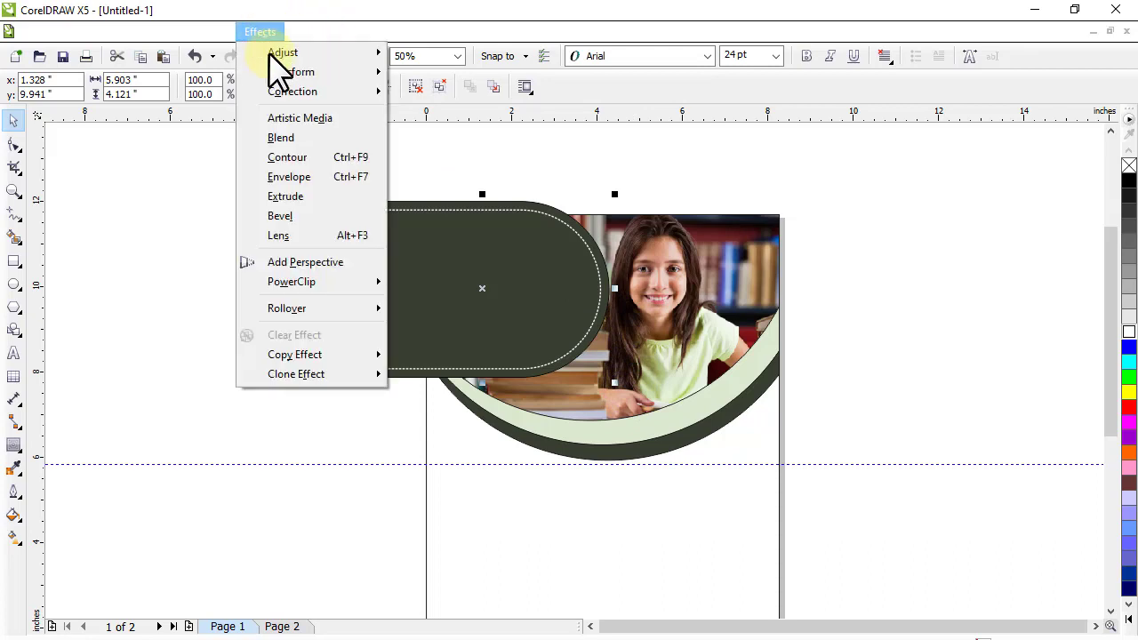
mouse_move(347, 287)
click(437, 282)
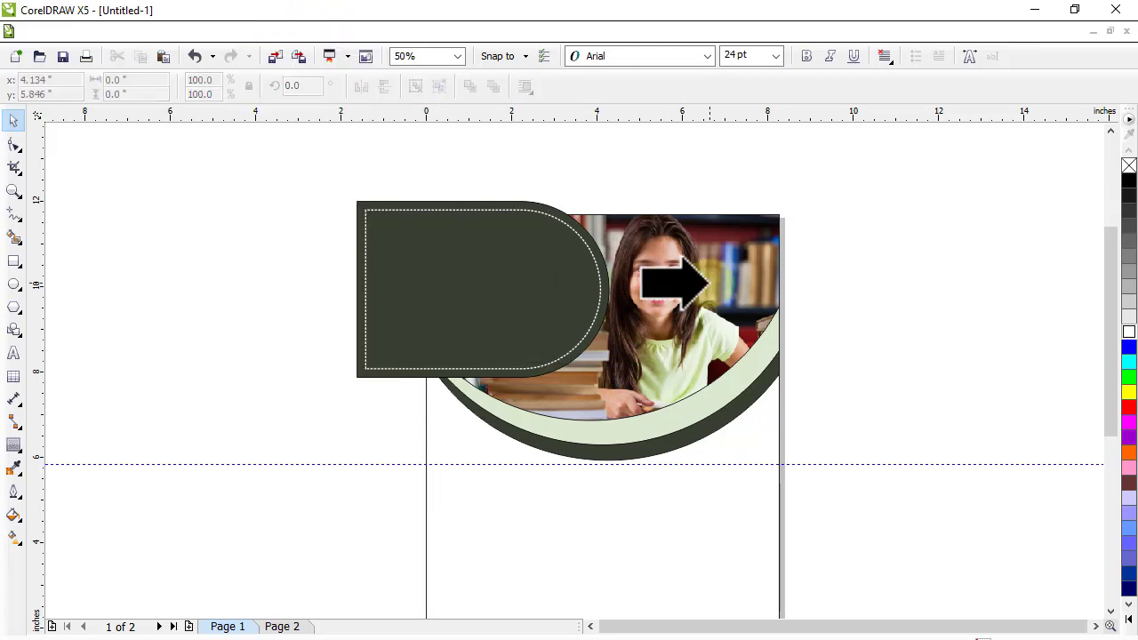
click(681, 279)
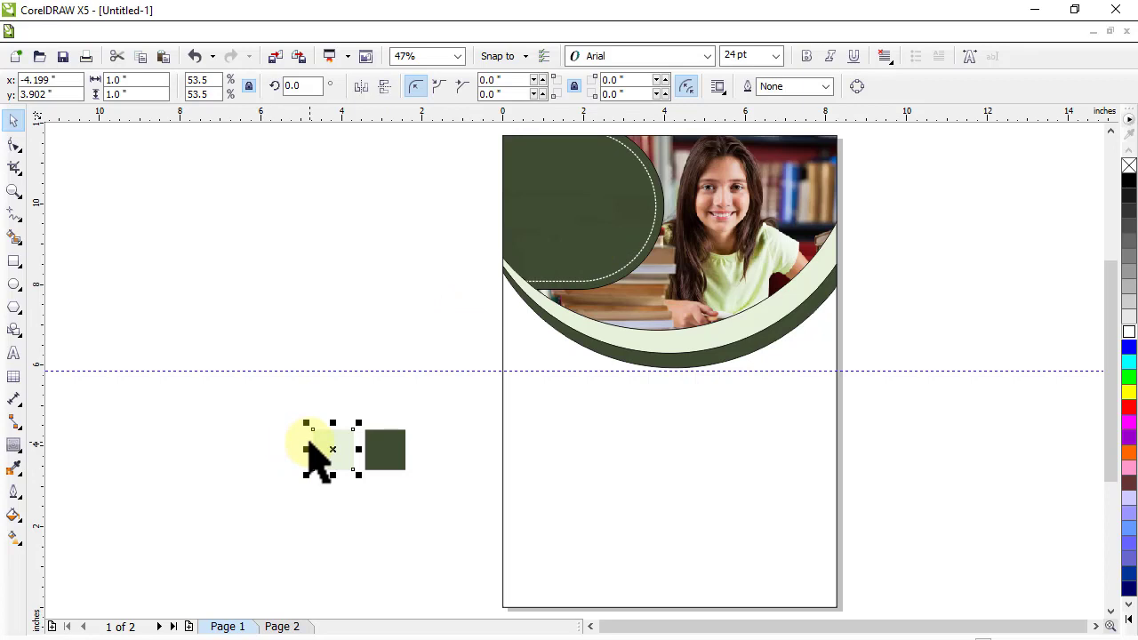
- On Page 2, move the three-line school title off the page onto the pasteboard and fill it with yellow
click(281, 626)
click(544, 183)
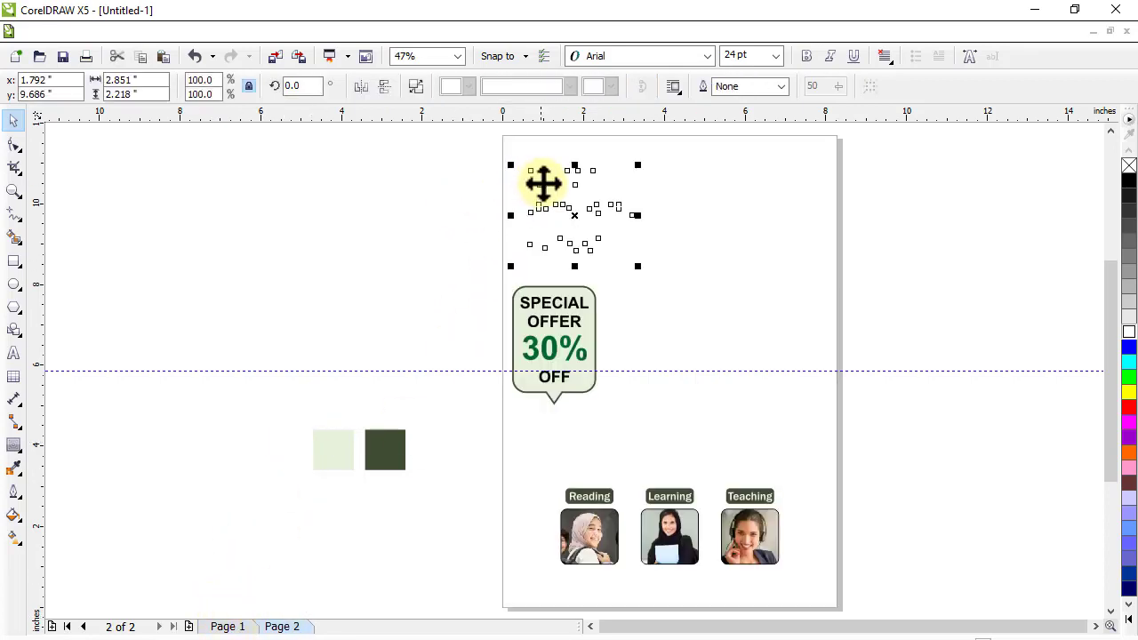
drag(574, 189, 314, 190)
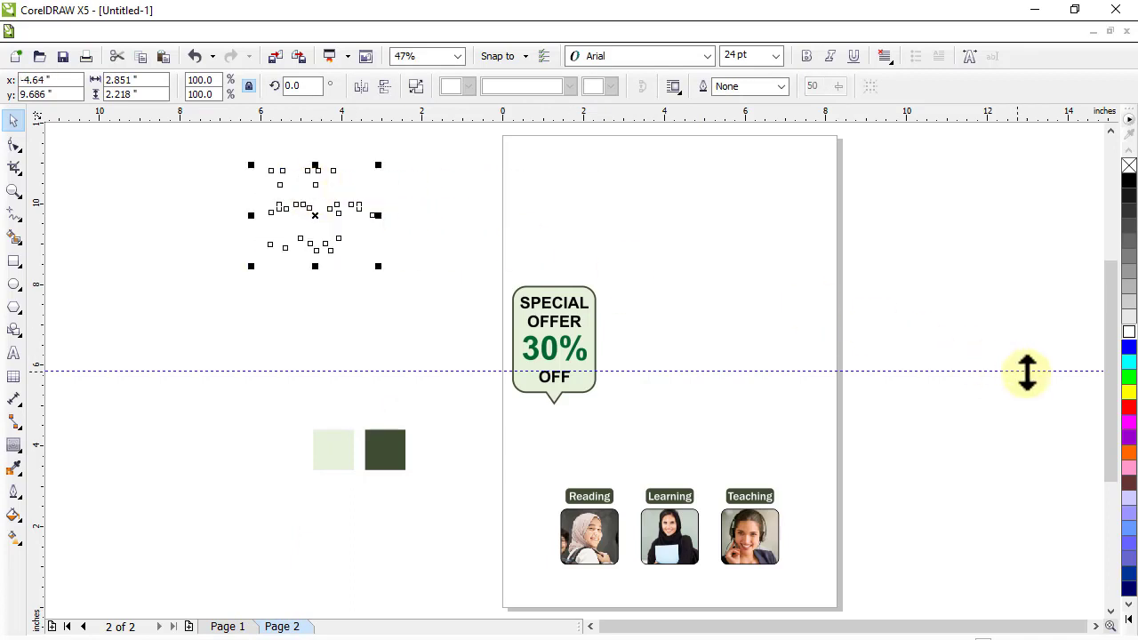
click(1129, 397)
- Return to Page 1 and place the yellow school title on the dark green rounded shape
click(227, 627)
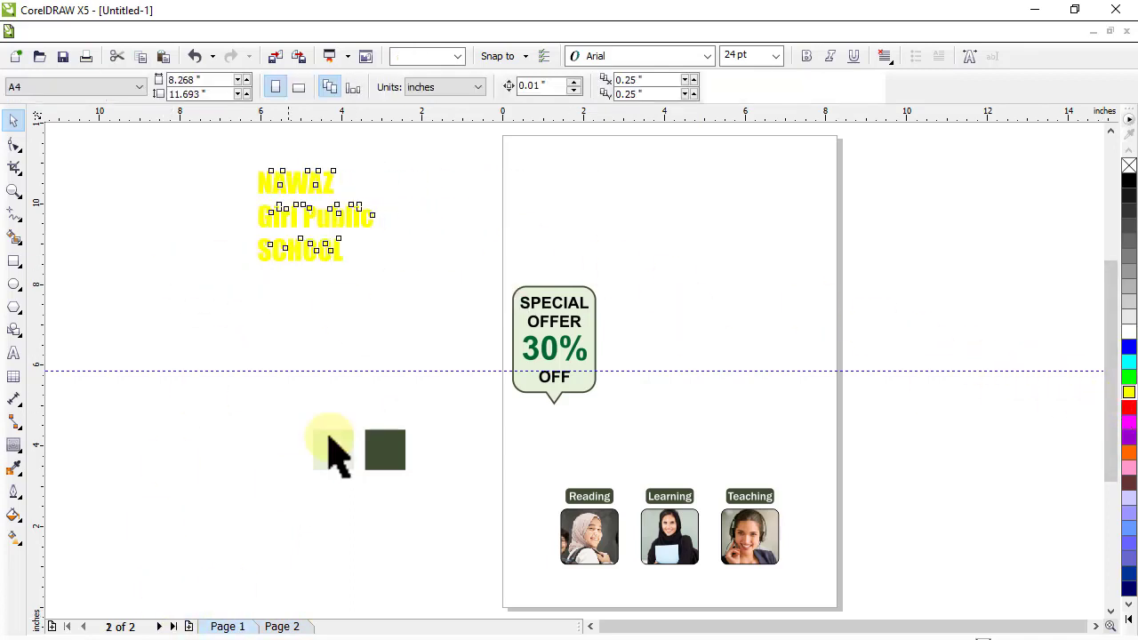
click(301, 227)
drag(299, 221, 560, 205)
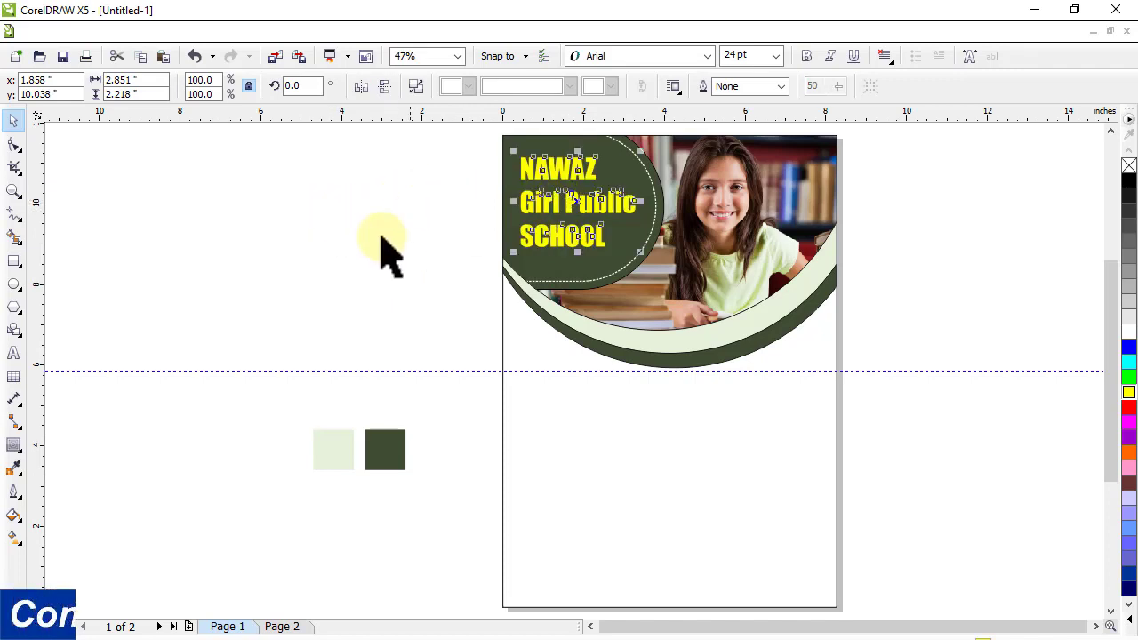
- Select all the header objects on Page 1 and remove their outlines
click(14, 191)
drag(478, 130, 877, 398)
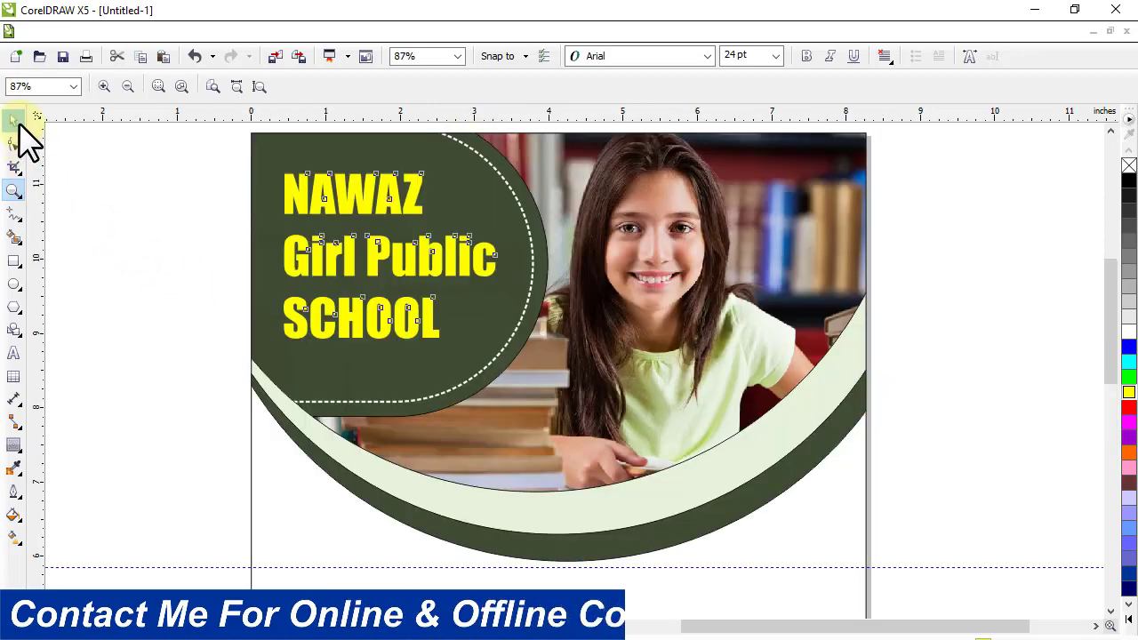
click(15, 121)
click(198, 218)
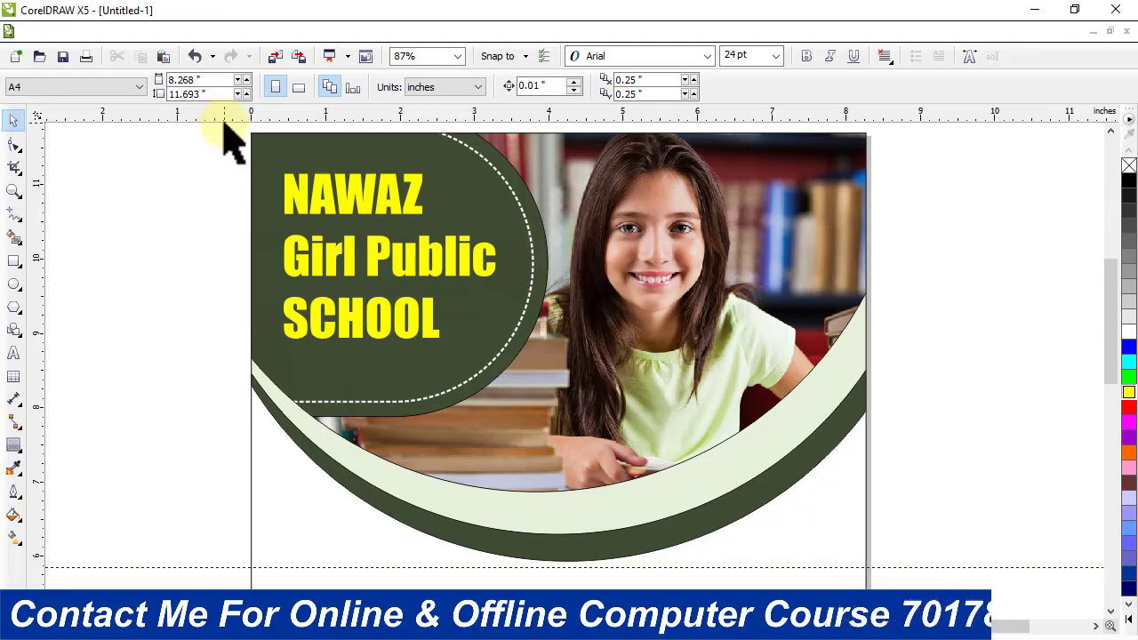
drag(226, 126, 940, 579)
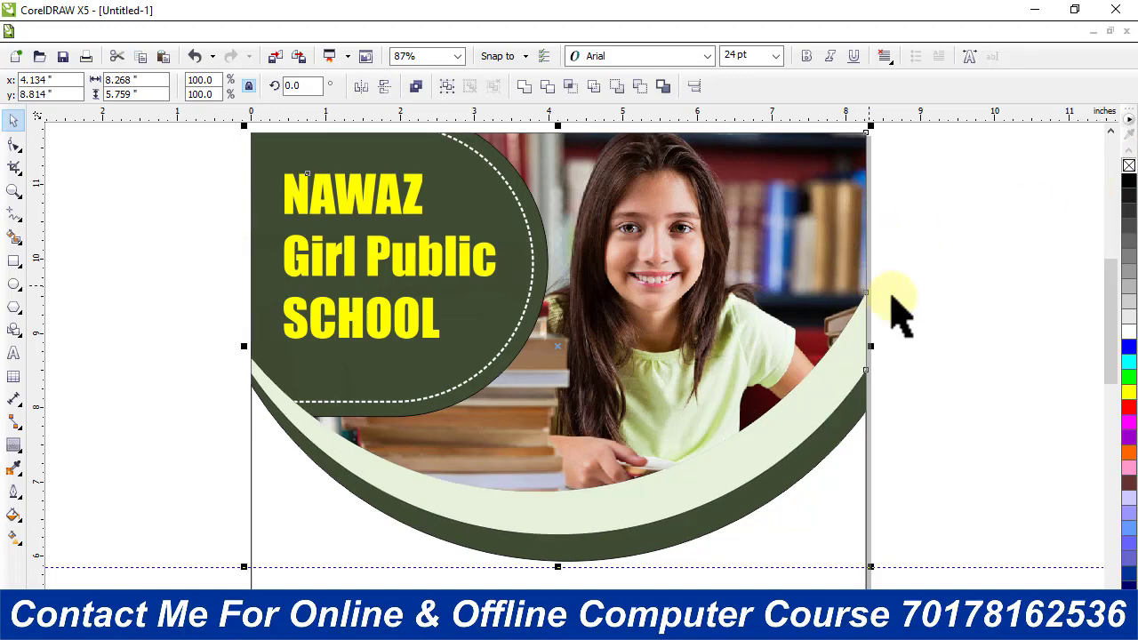
click(953, 396)
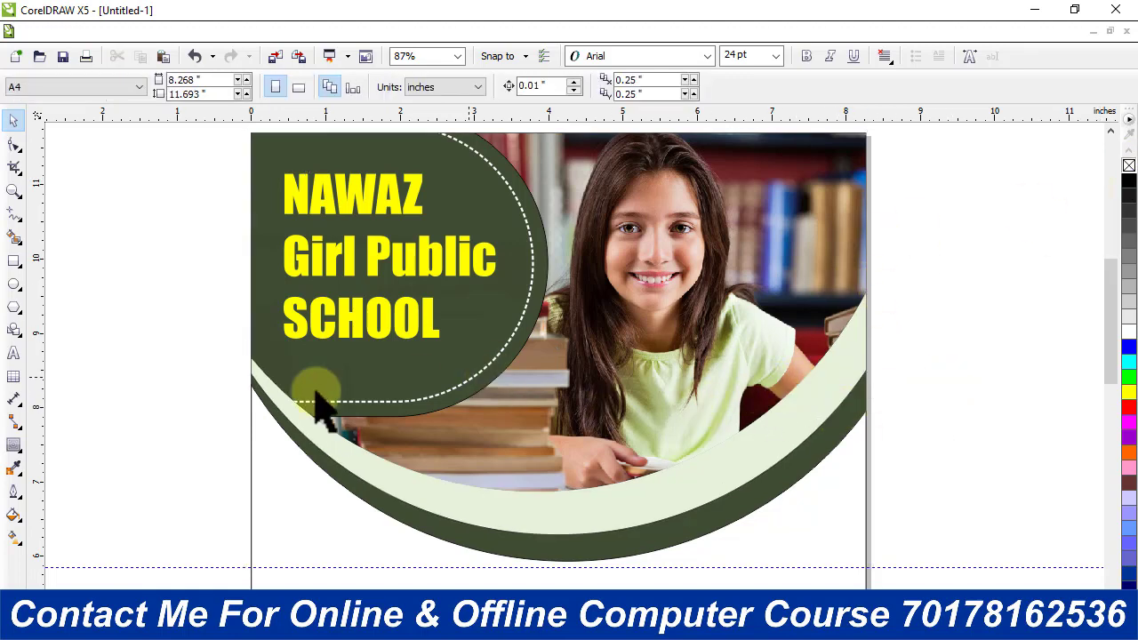
- Draw a circle about 2.64 inches across over the curved bands below the girl, fill it with white and remove its outline
click(13, 286)
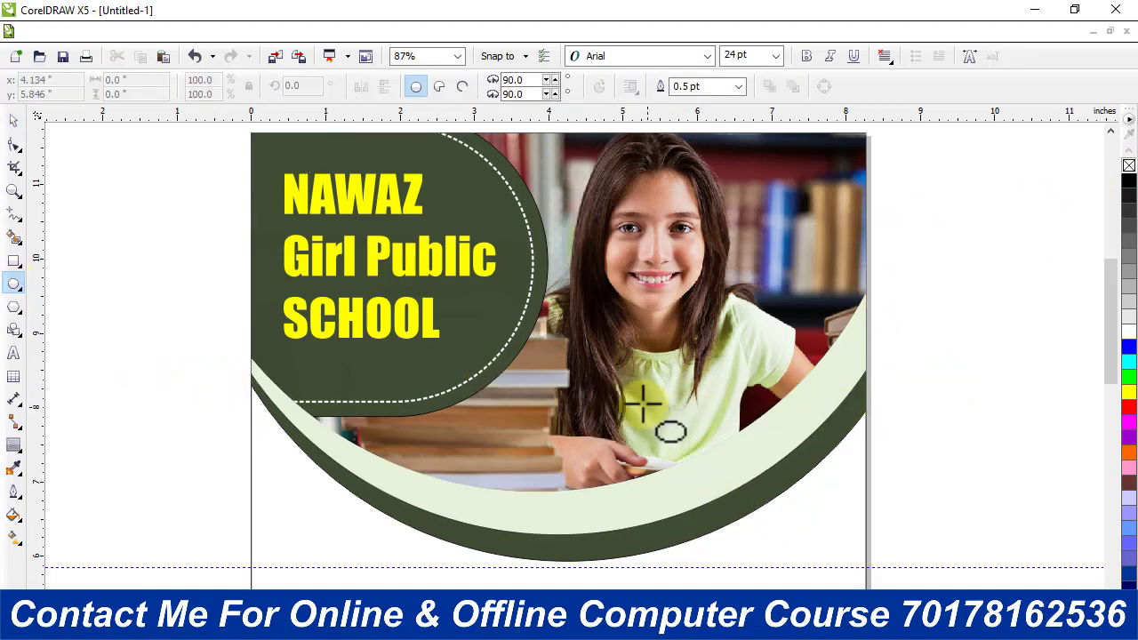
drag(617, 399, 798, 583)
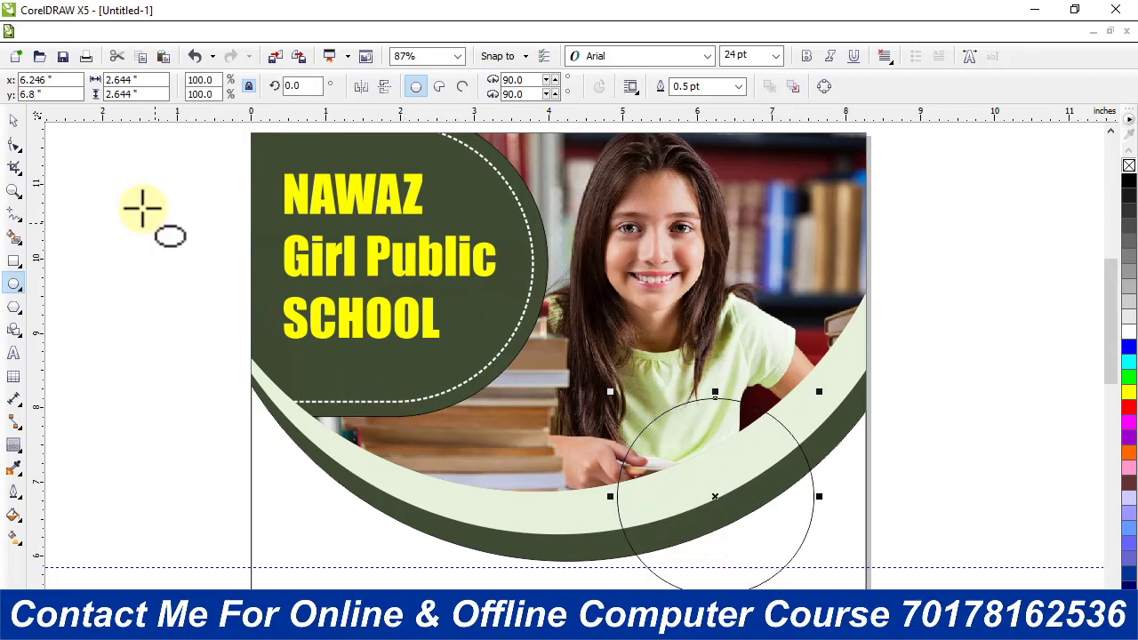
click(13, 120)
drag(757, 498, 744, 483)
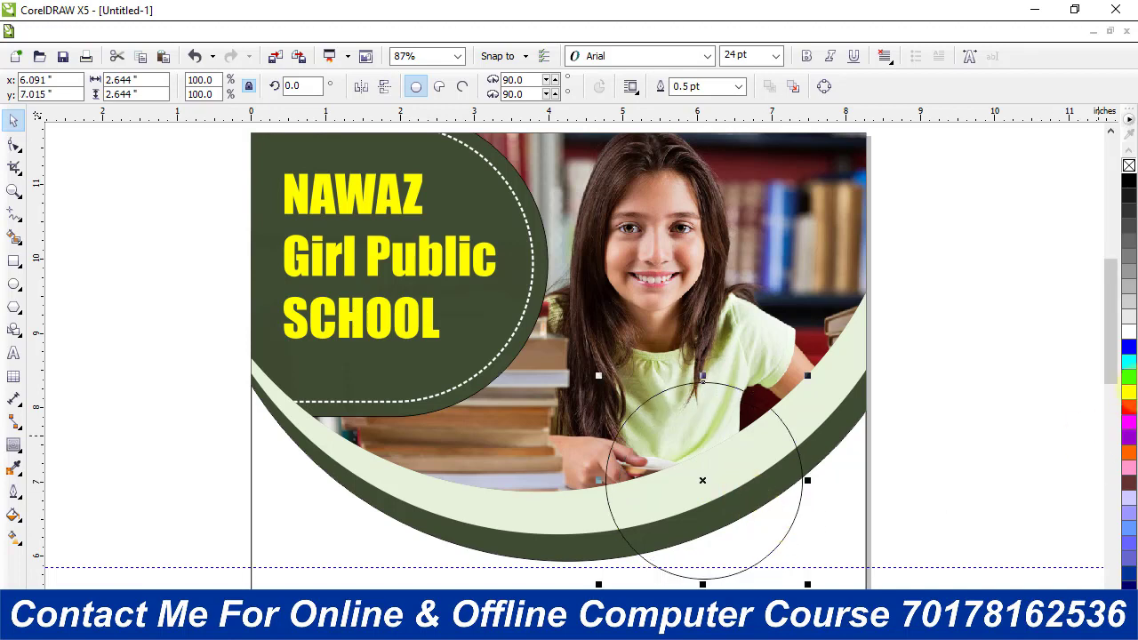
click(1122, 338)
right_click(1128, 167)
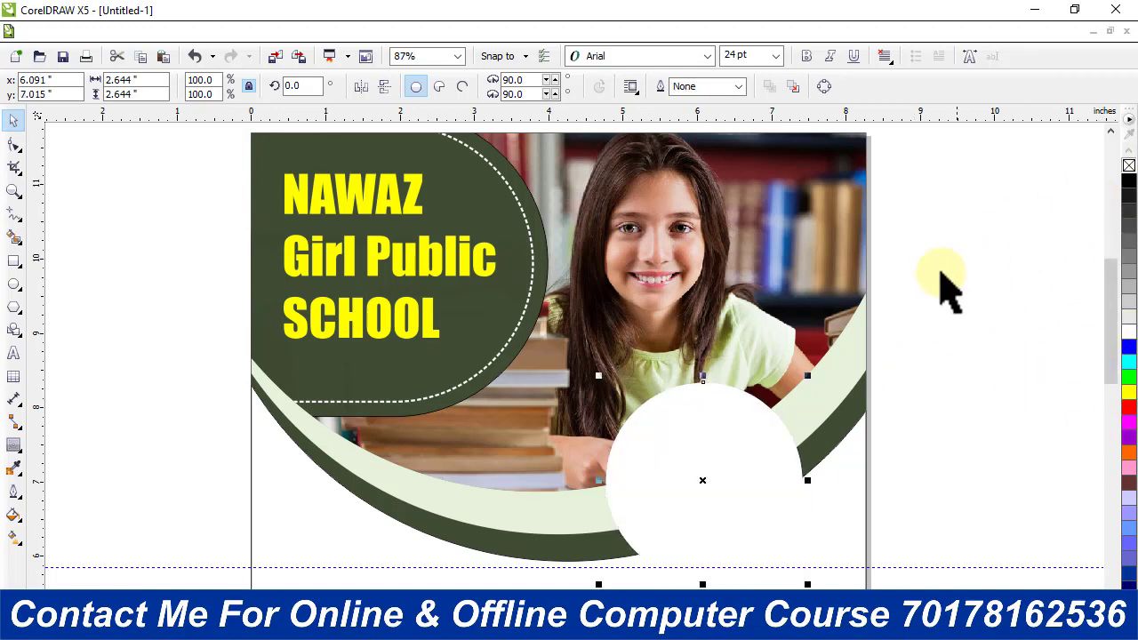
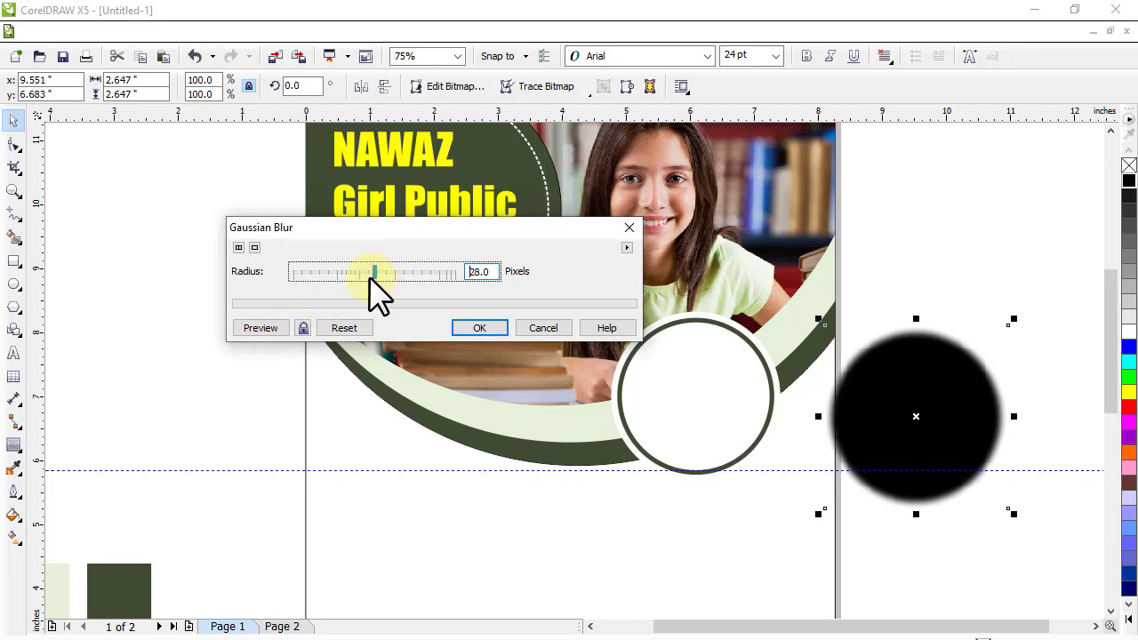
- Apply a 21-pixel Gaussian Blur to the black circle bitmap and centre it on the white circular badge
click(471, 329)
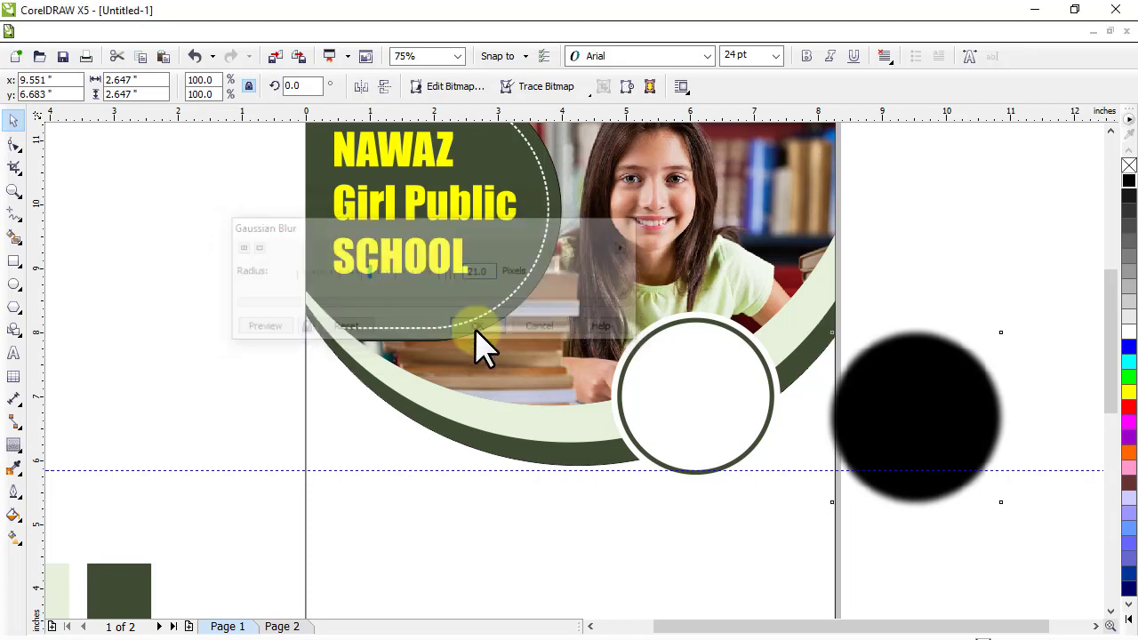
drag(855, 419, 844, 424)
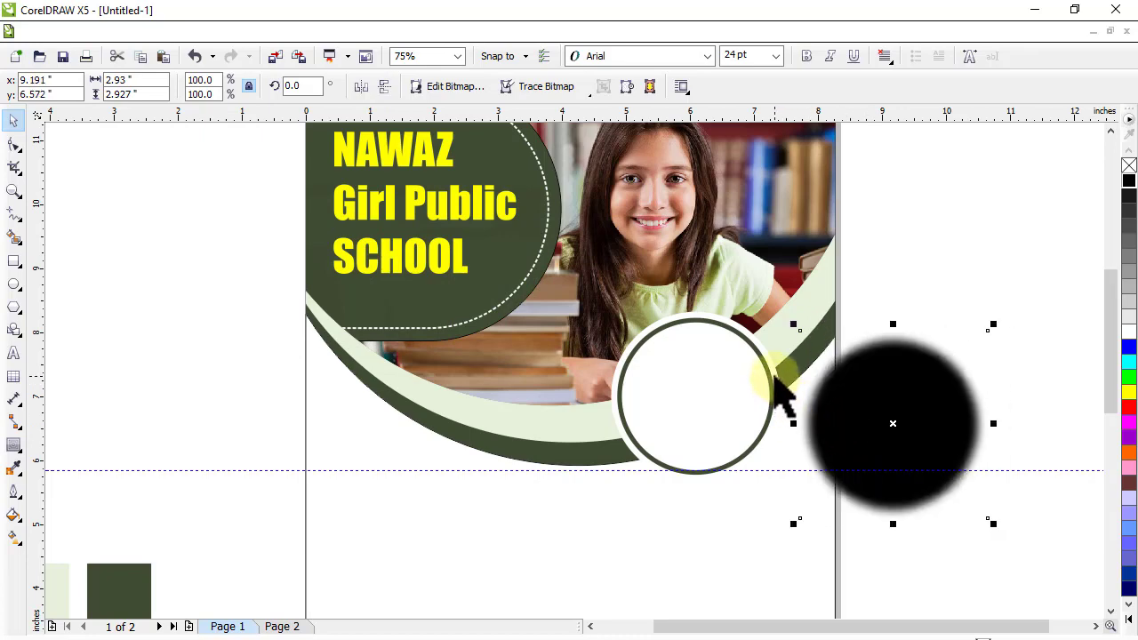
scroll(769, 372, up, 2)
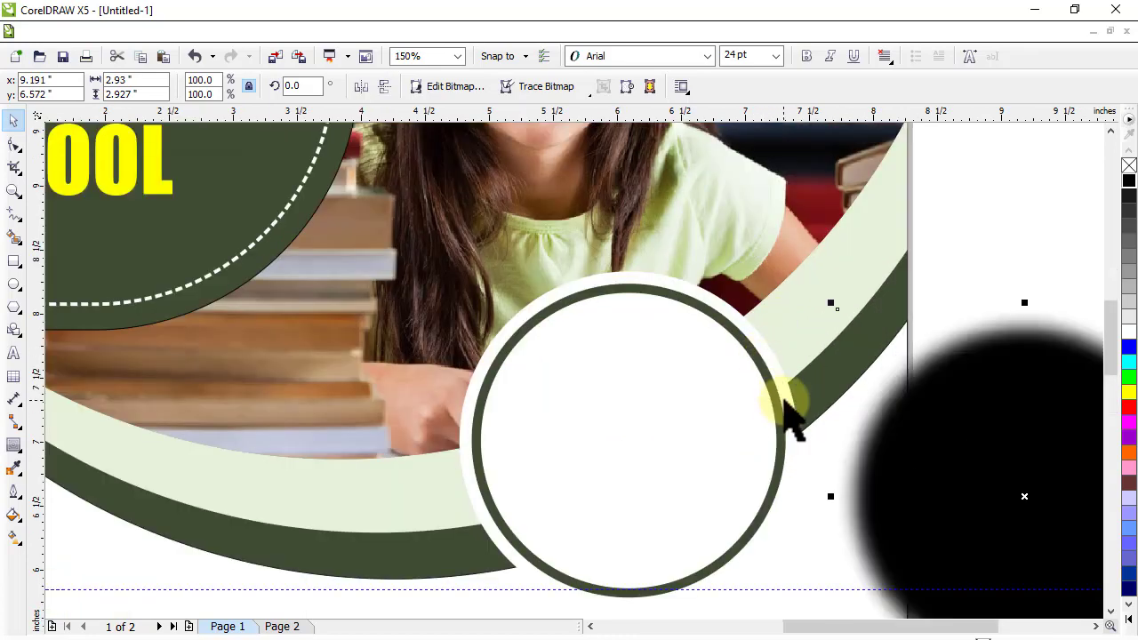
click(781, 379)
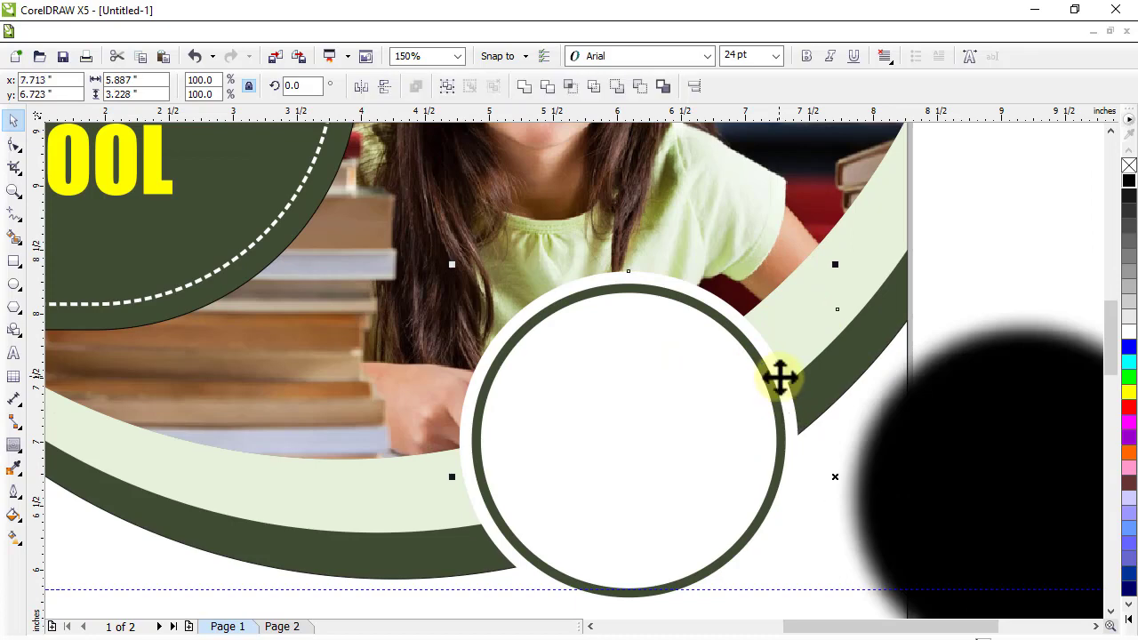
key(c)
key(e)
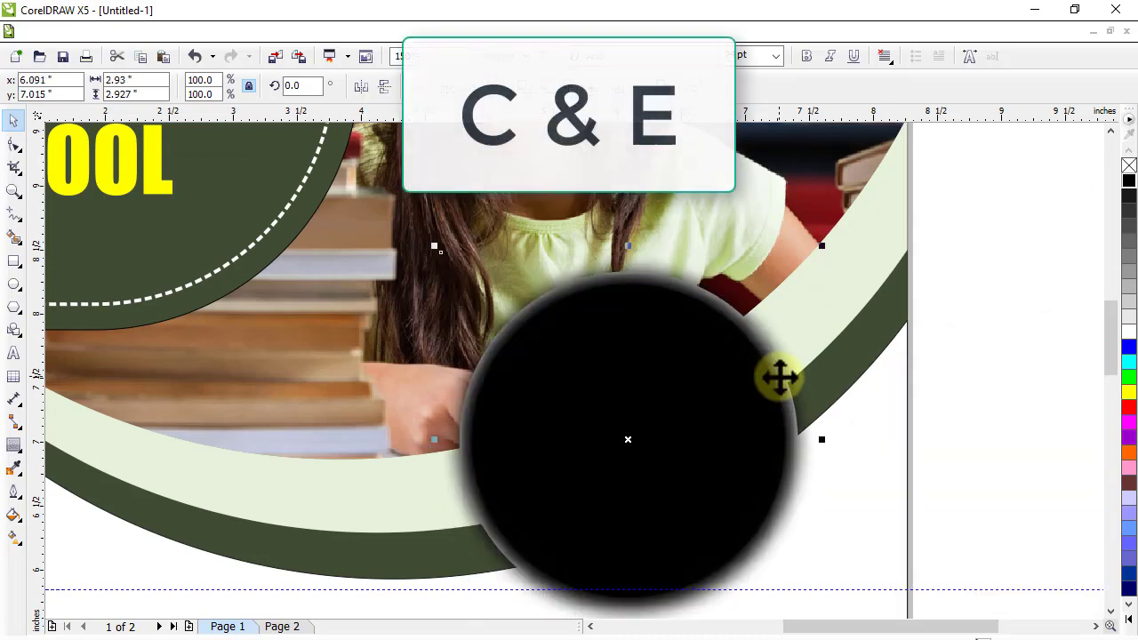
click(997, 398)
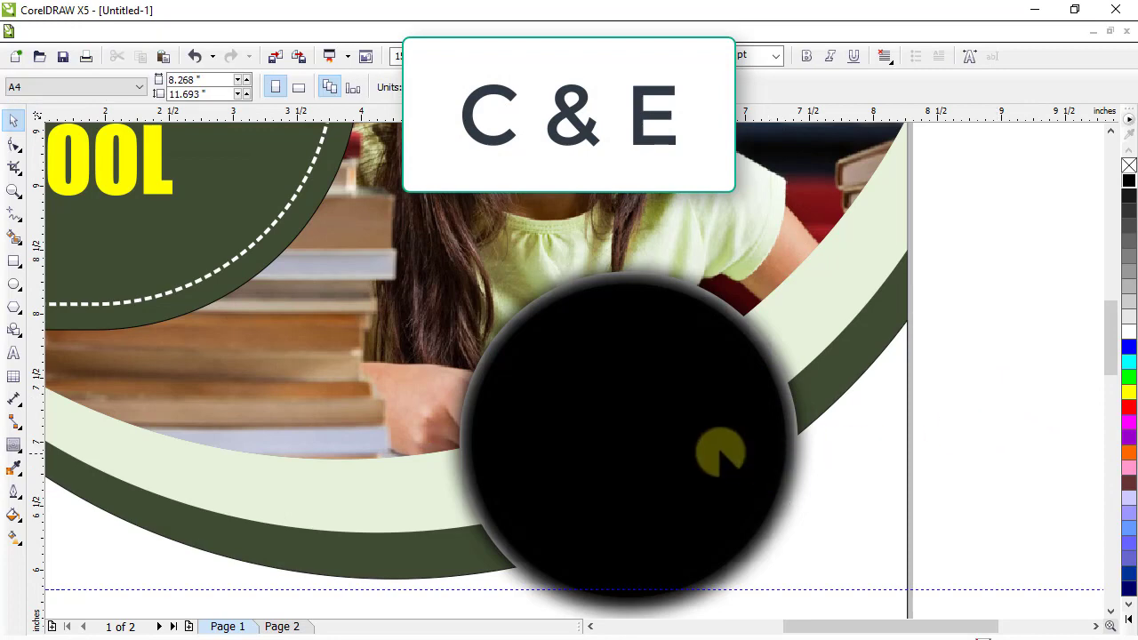
- Shrink the blurred circle to about 2.87 inches and send it behind the badge as a shadow, offset slightly right and down
click(788, 399)
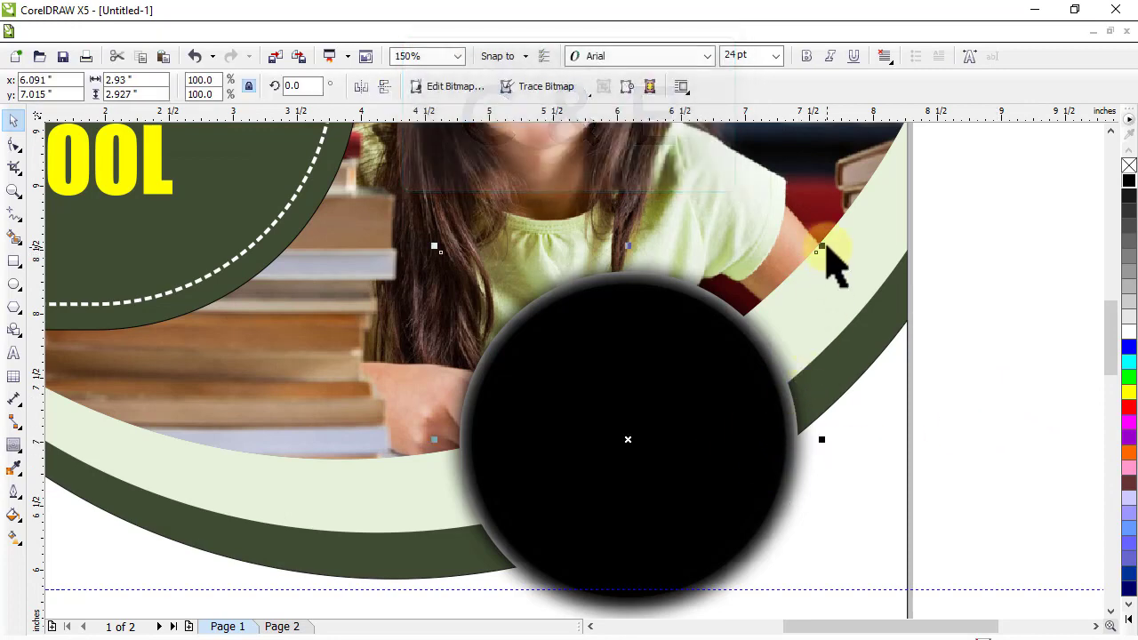
drag(823, 246, 818, 251)
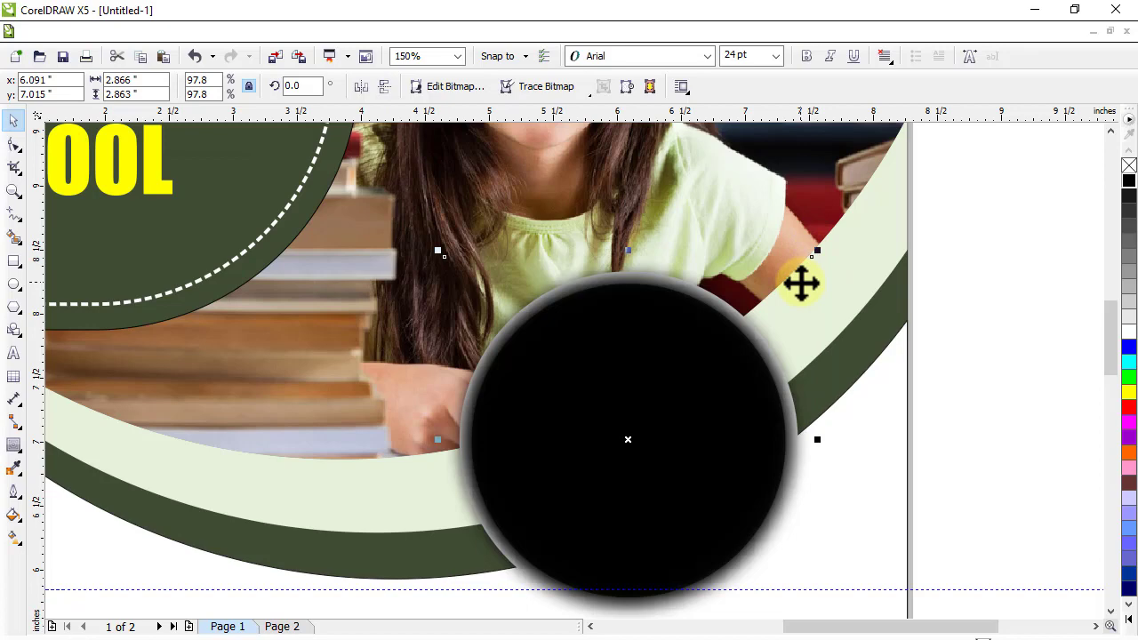
key(ctrl+Page_Down)
key(ctrl+Page_Down)
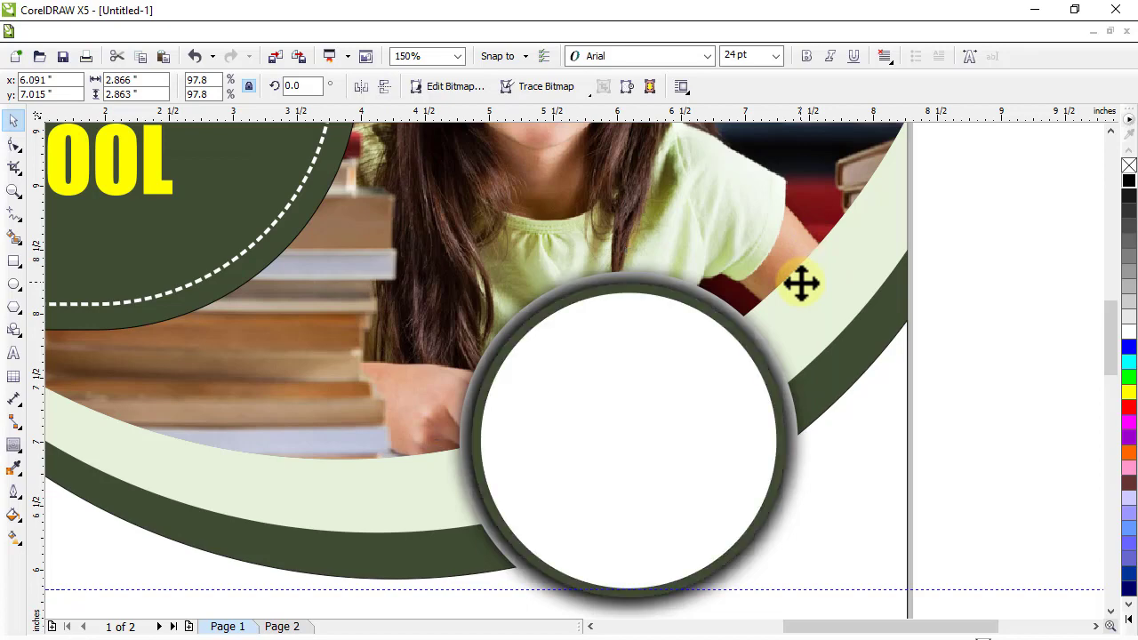
key(ctrl+Page_Down)
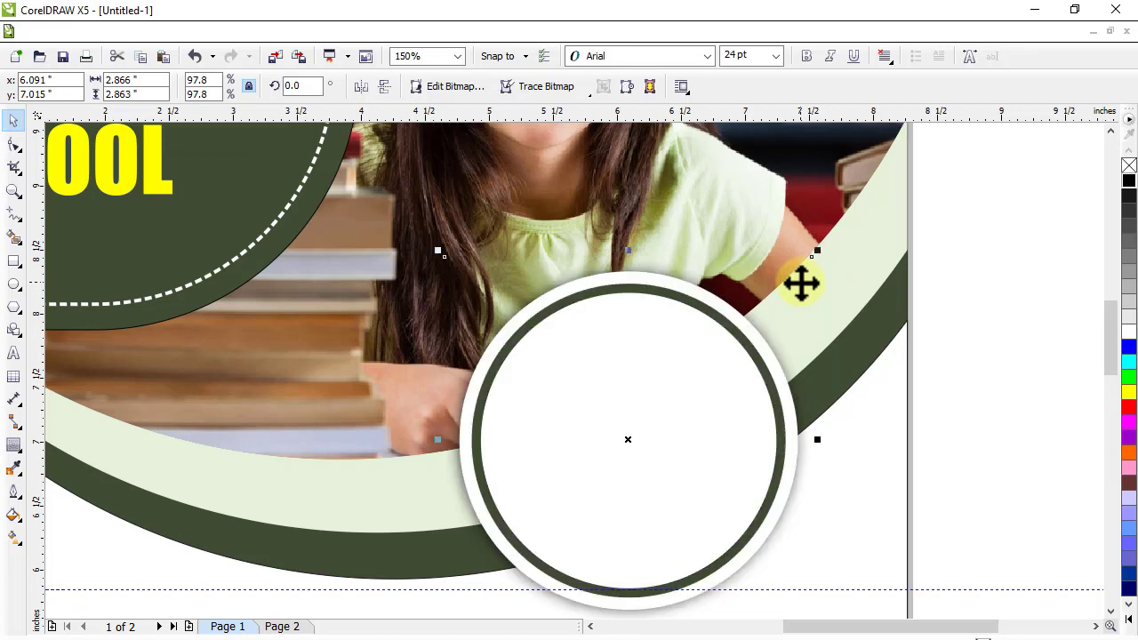
key(ctrl+Right)
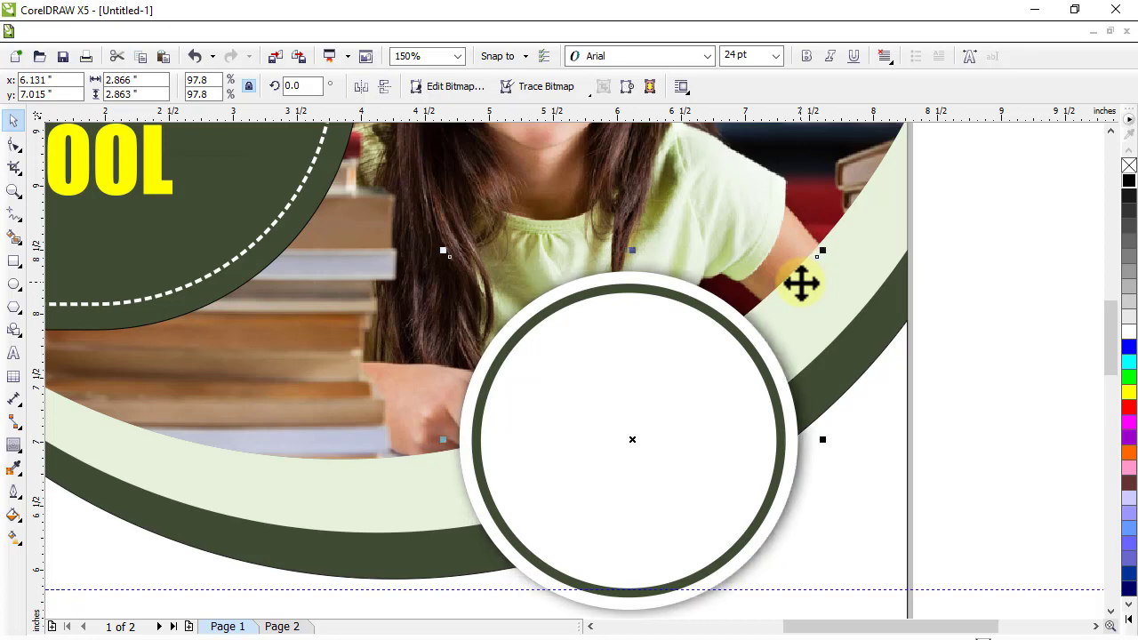
key(ctrl+Down)
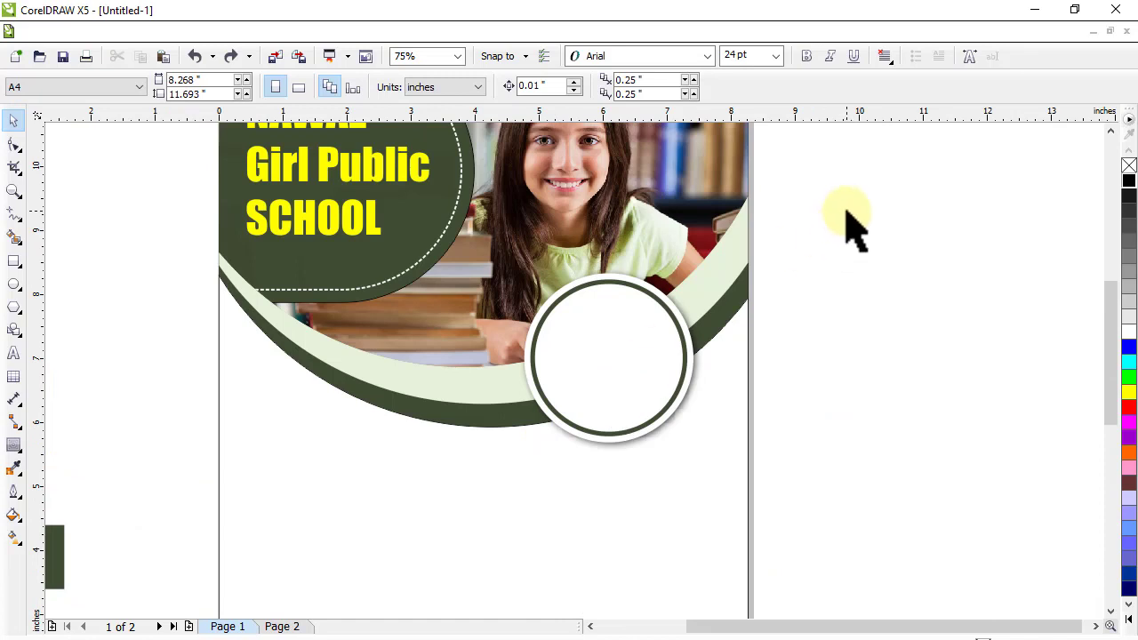
- Duplicate the whole badge with its shadow, scale the copy to about 2.36 inches and place it left of the original on the curved bands
drag(847, 211, 465, 514)
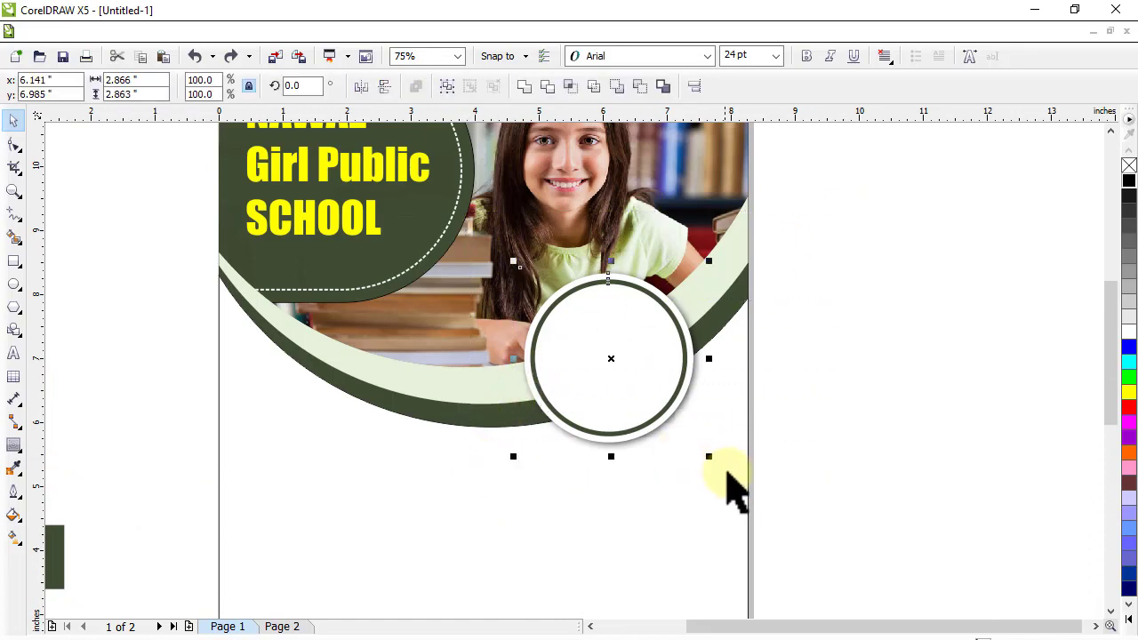
drag(627, 367, 433, 407)
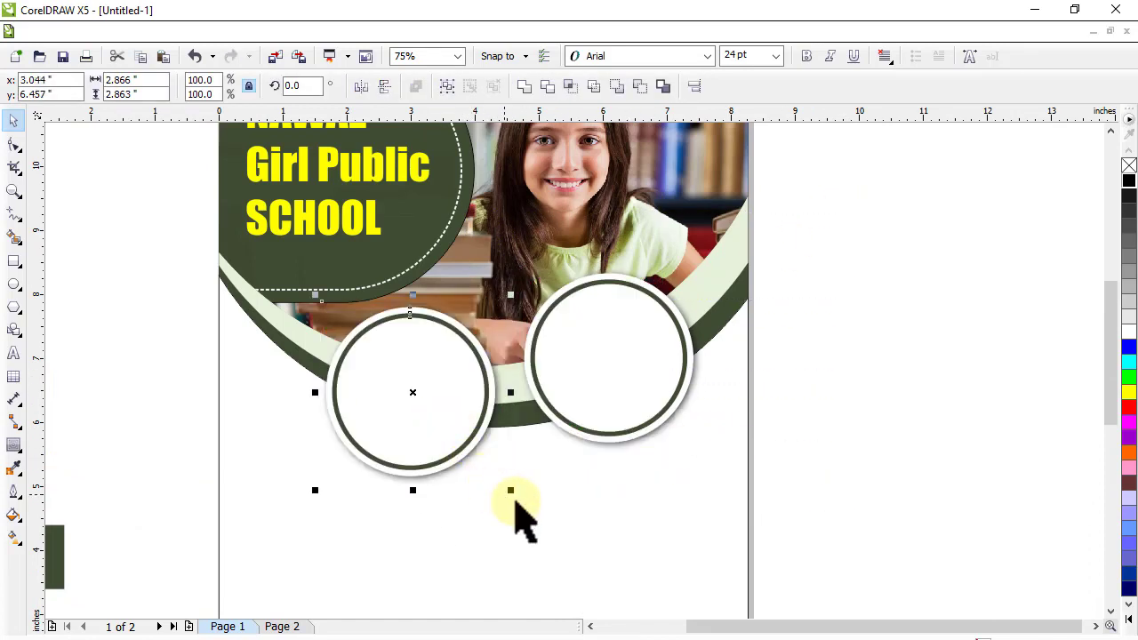
drag(516, 494, 499, 494)
drag(447, 401, 459, 397)
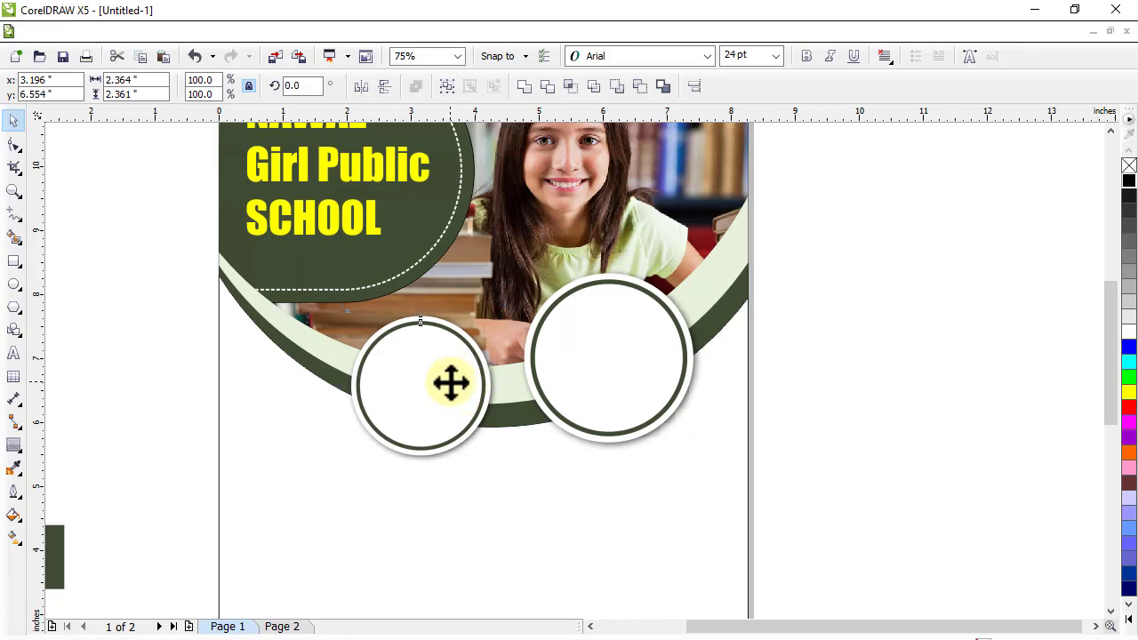
drag(451, 383, 463, 385)
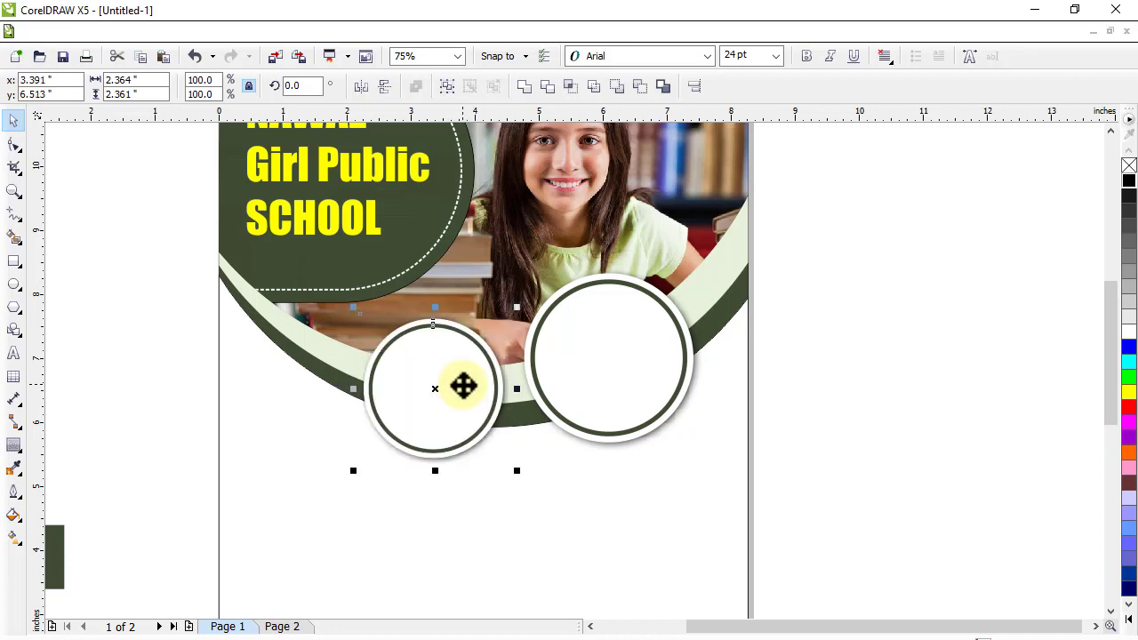
click(839, 376)
- Import the photos 68b9d263ba and 3c1abed5a9 from the Pamphlet folder and spread them apart so the large badge's centre stays accessible
click(1034, 11)
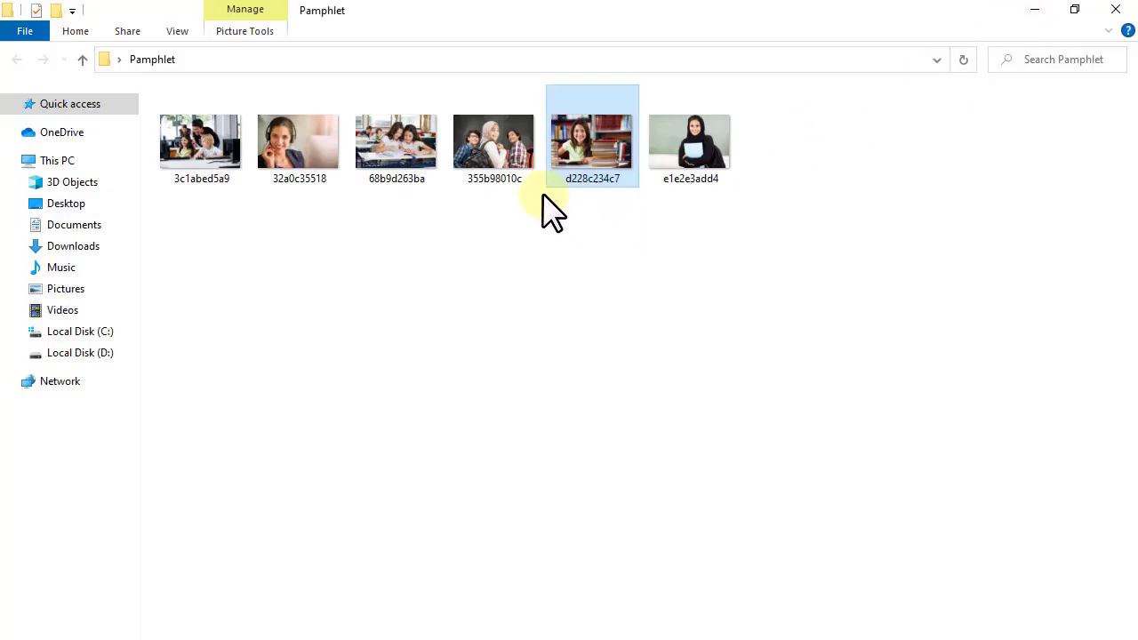
click(480, 253)
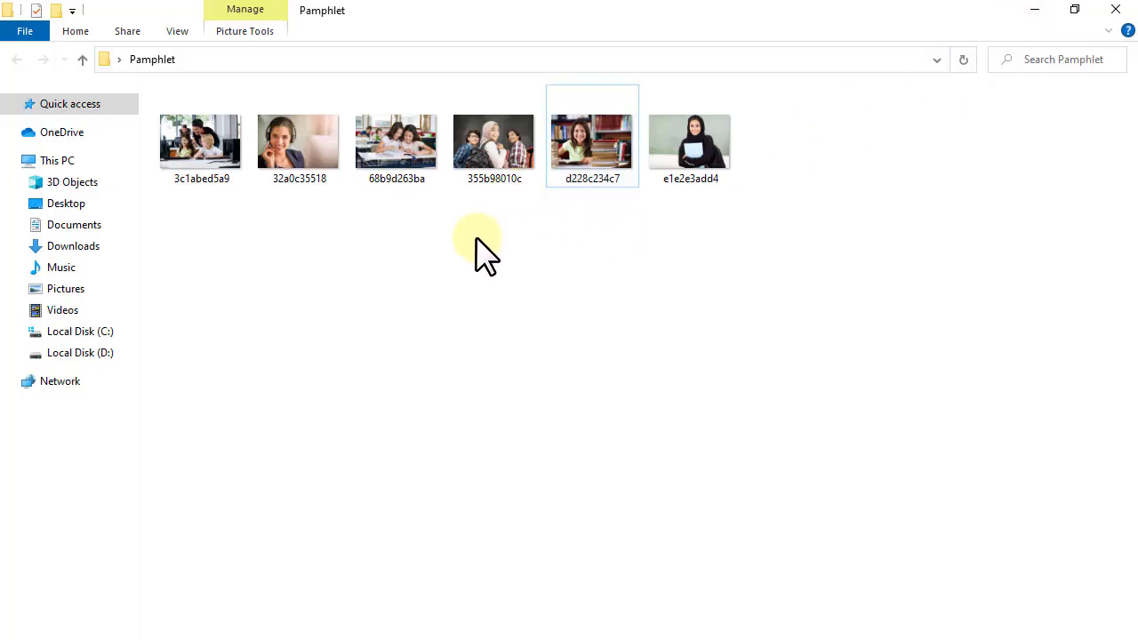
click(409, 174)
ctrl+click(206, 173)
drag(198, 188, 932, 369)
drag(856, 349, 503, 403)
drag(577, 383, 364, 372)
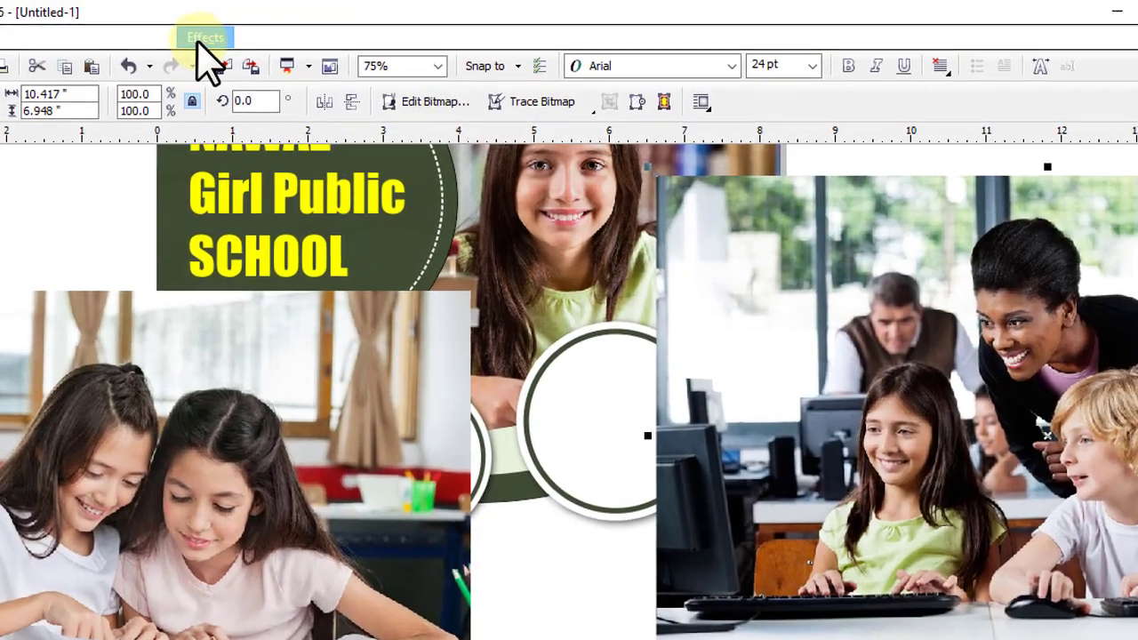
- PowerClip the computer-classroom photo into the inner circle of the large badge
click(259, 33)
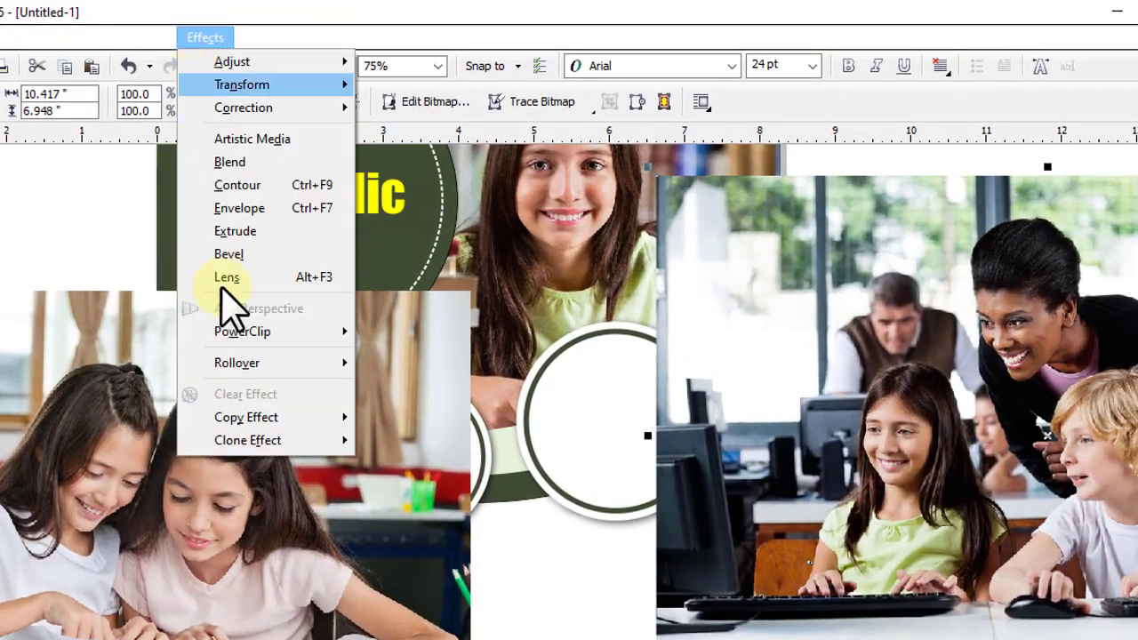
mouse_move(266, 332)
click(458, 343)
click(571, 414)
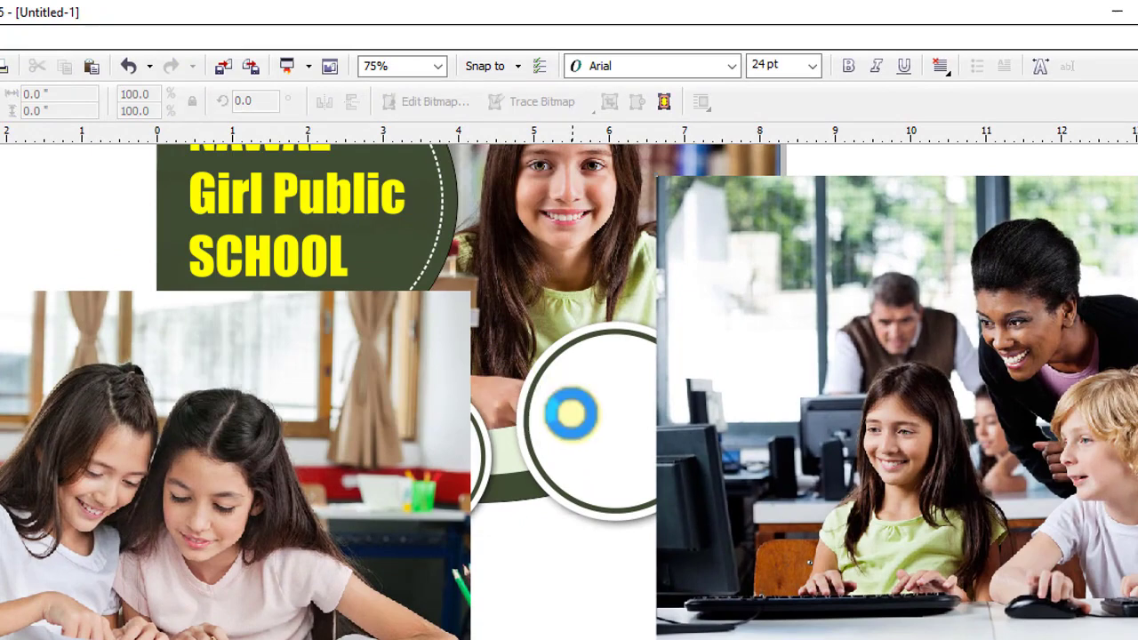
- Edit the large badge's PowerClip contents, resizing the classroom photo to about 3.94 inches wide and positioning the teacher and pupils within the circle
right_click(571, 414)
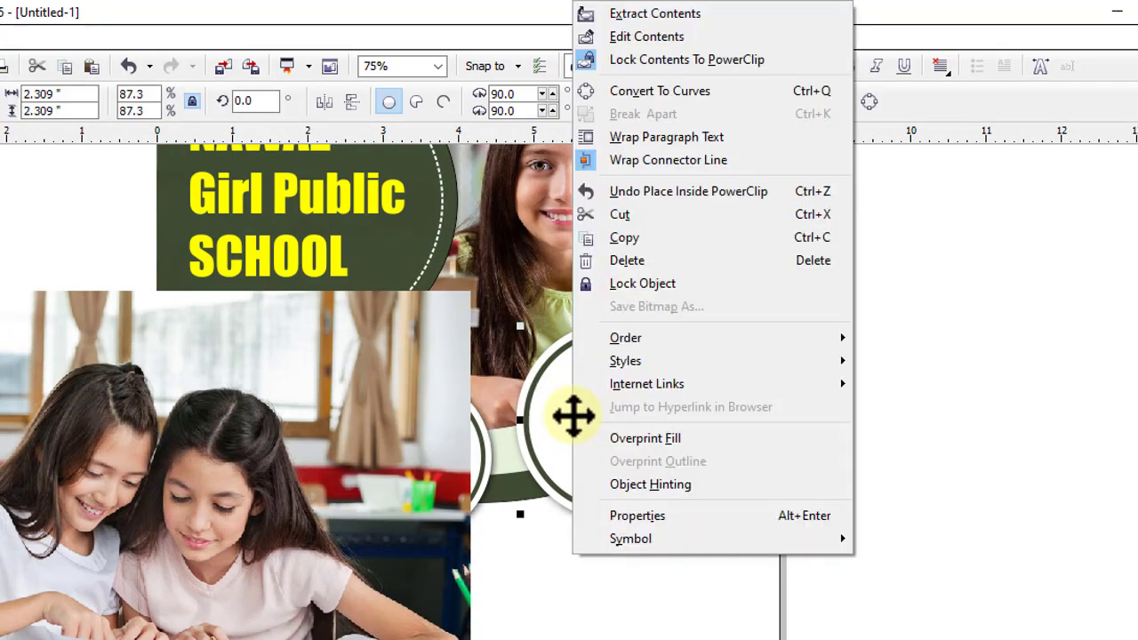
click(630, 38)
drag(872, 395, 577, 414)
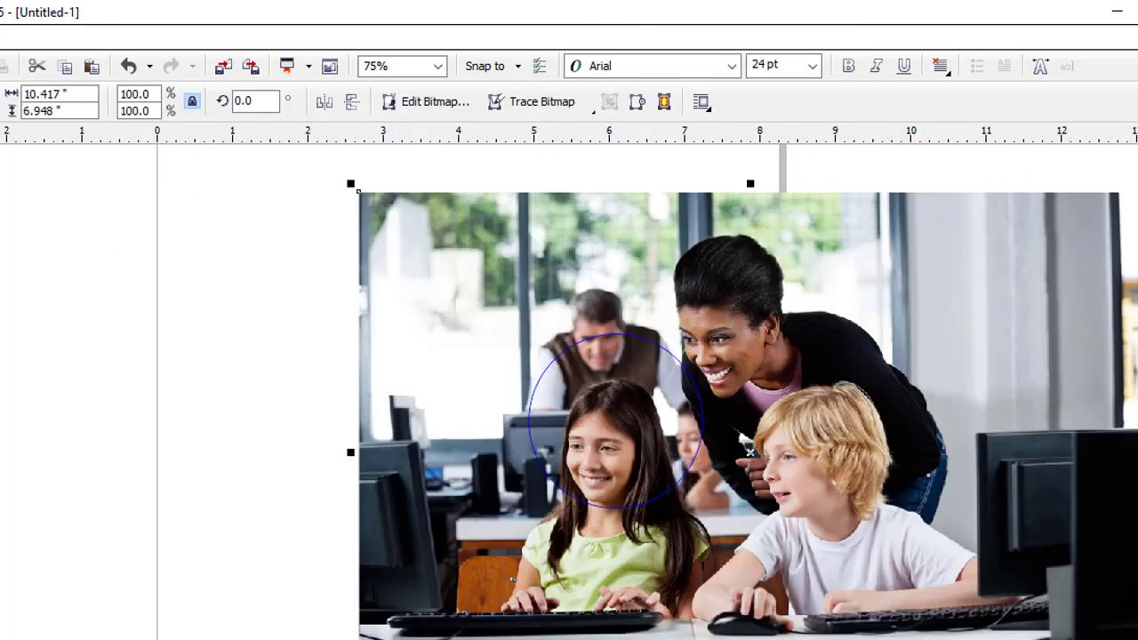
drag(1134, 182, 856, 315)
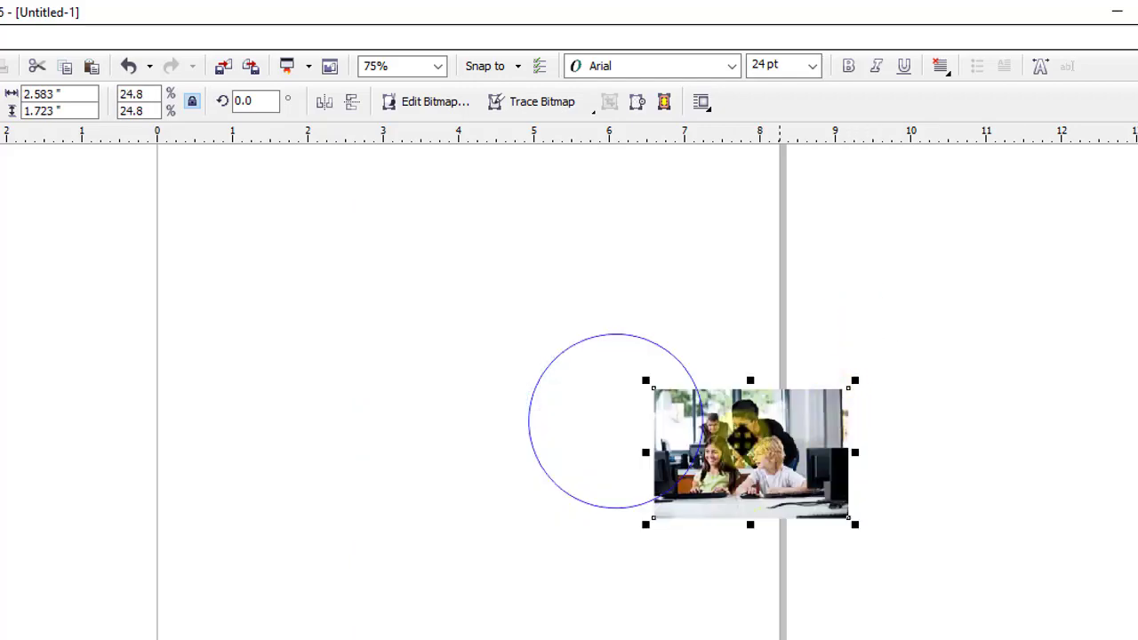
drag(738, 444, 662, 449)
drag(737, 486, 766, 489)
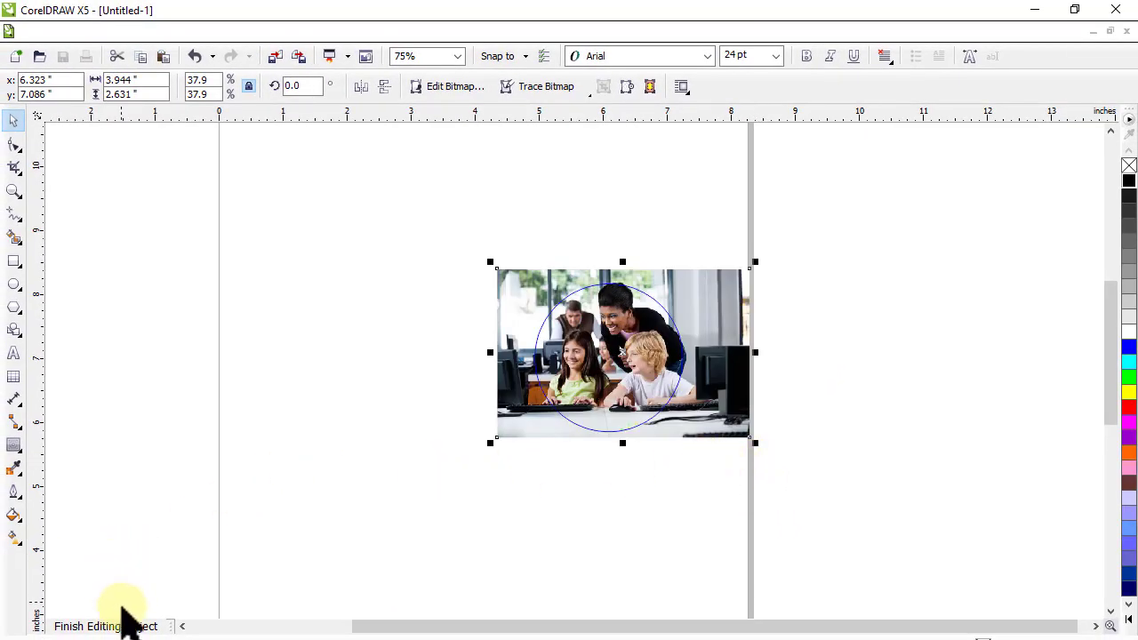
click(129, 627)
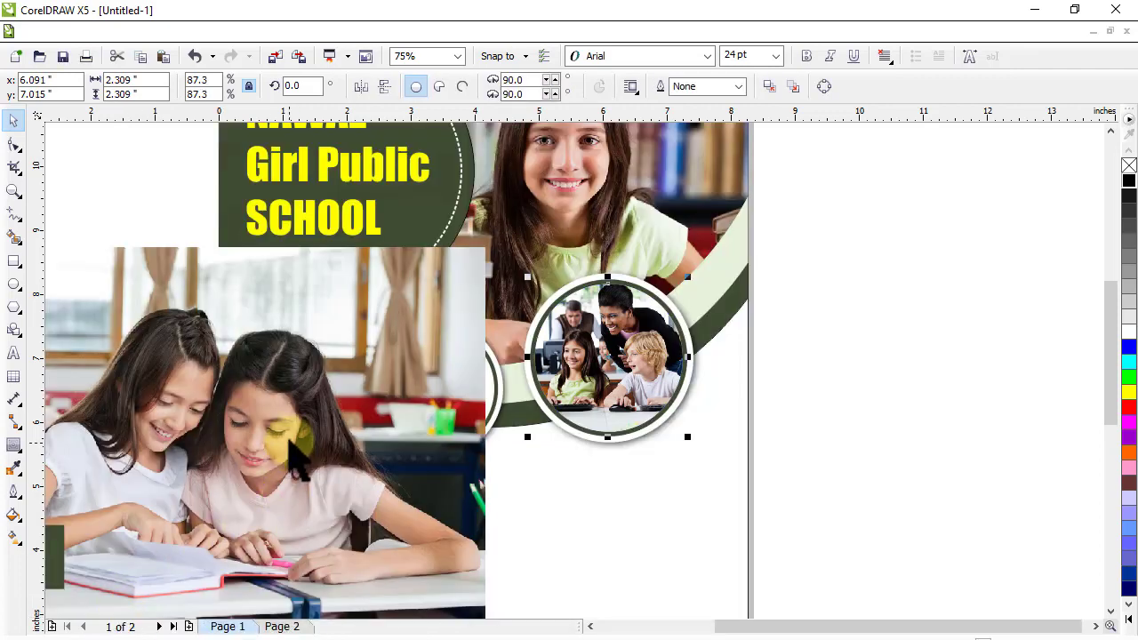
- Move the photo of the two reading girls clear of the small badge and PowerClip it into that badge's inner circle
drag(279, 465, 788, 426)
drag(621, 421, 915, 405)
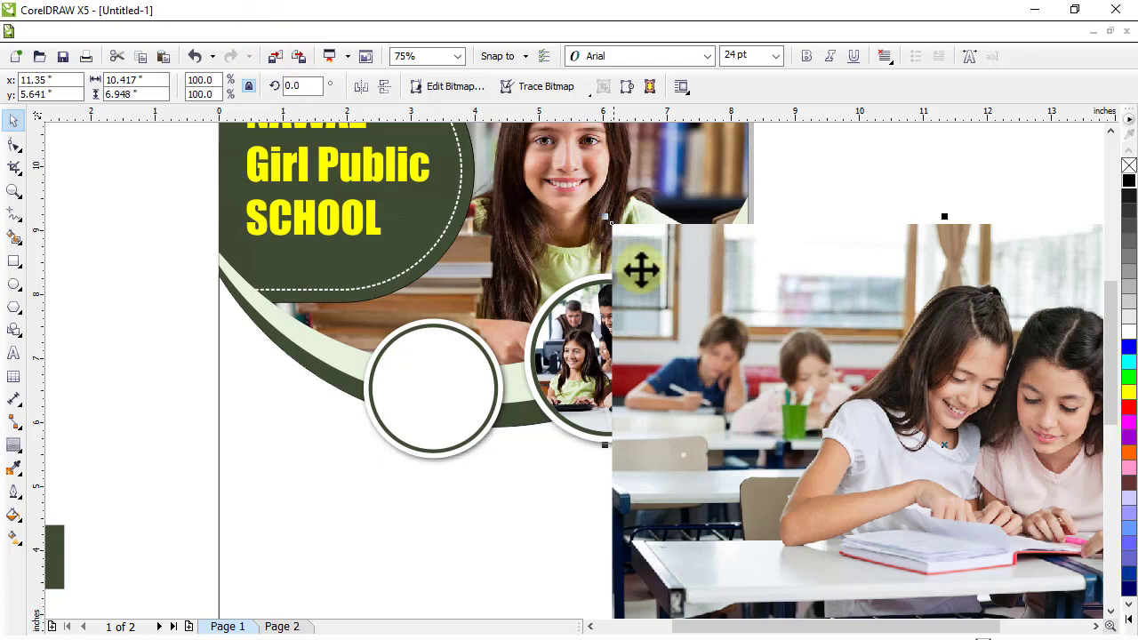
click(254, 34)
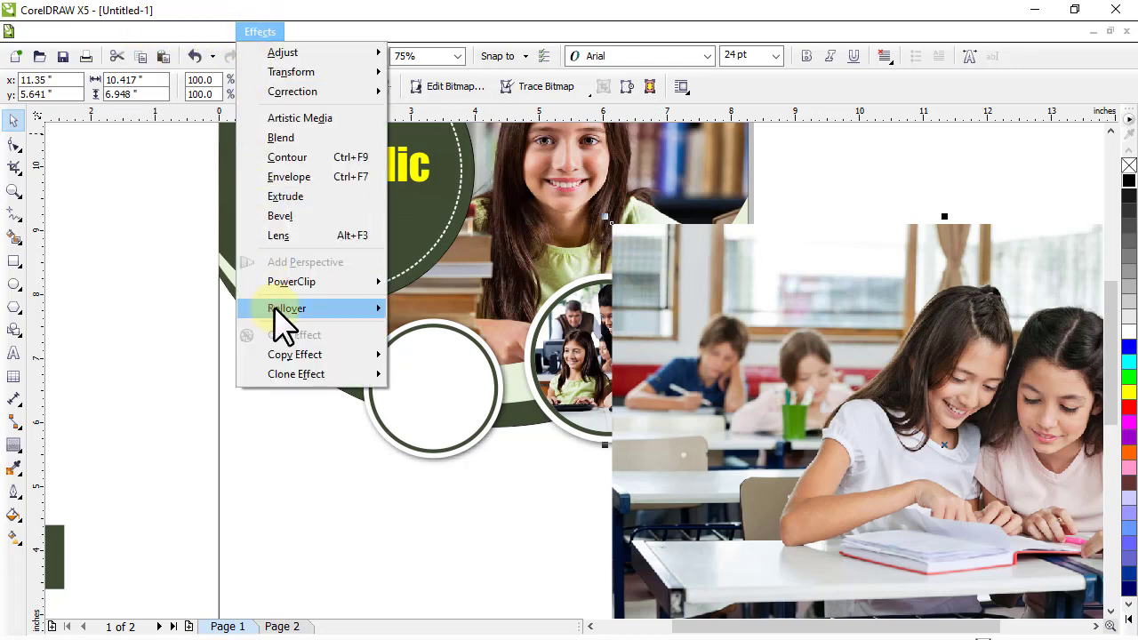
mouse_move(325, 284)
click(443, 285)
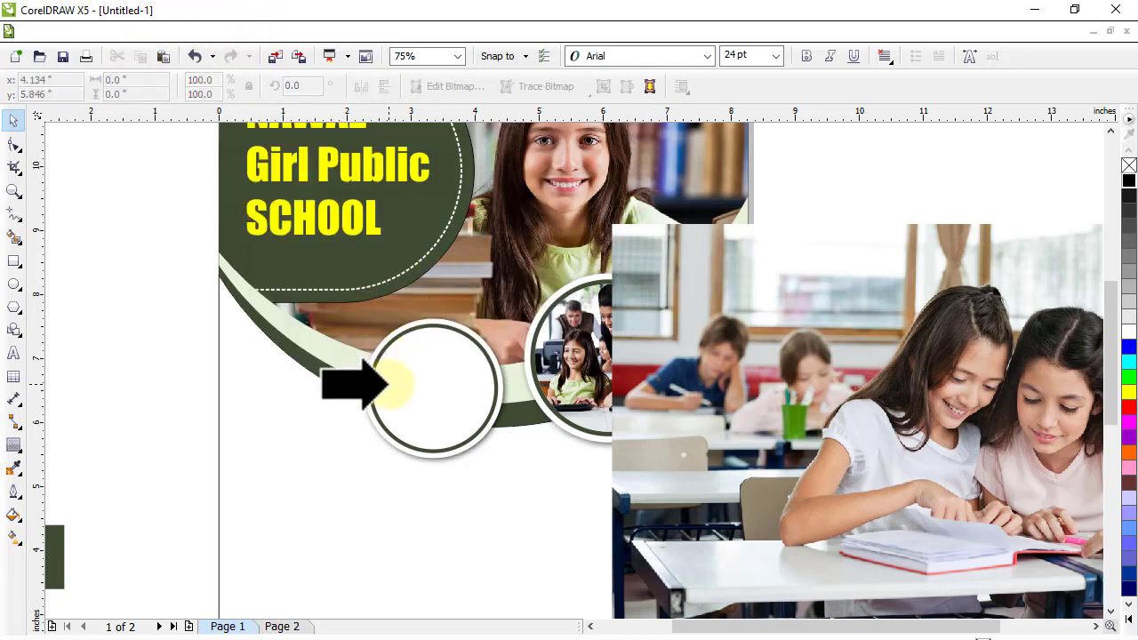
click(388, 383)
- Edit the small badge's PowerClip contents, resizing the photo to about 4.08 inches wide and positioning the two girls within the circle
right_click(389, 382)
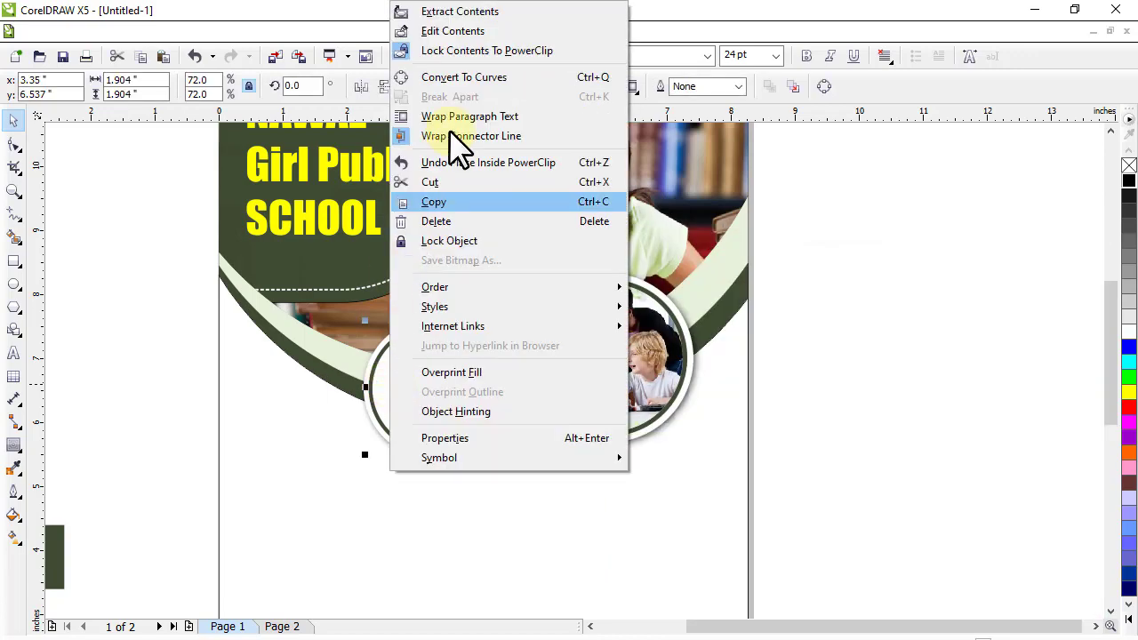
click(453, 32)
drag(617, 435, 169, 389)
drag(835, 172, 628, 313)
mouse_move(467, 400)
mouse_down()
mouse_move(437, 414)
mouse_move(454, 402)
mouse_up()
click(453, 402)
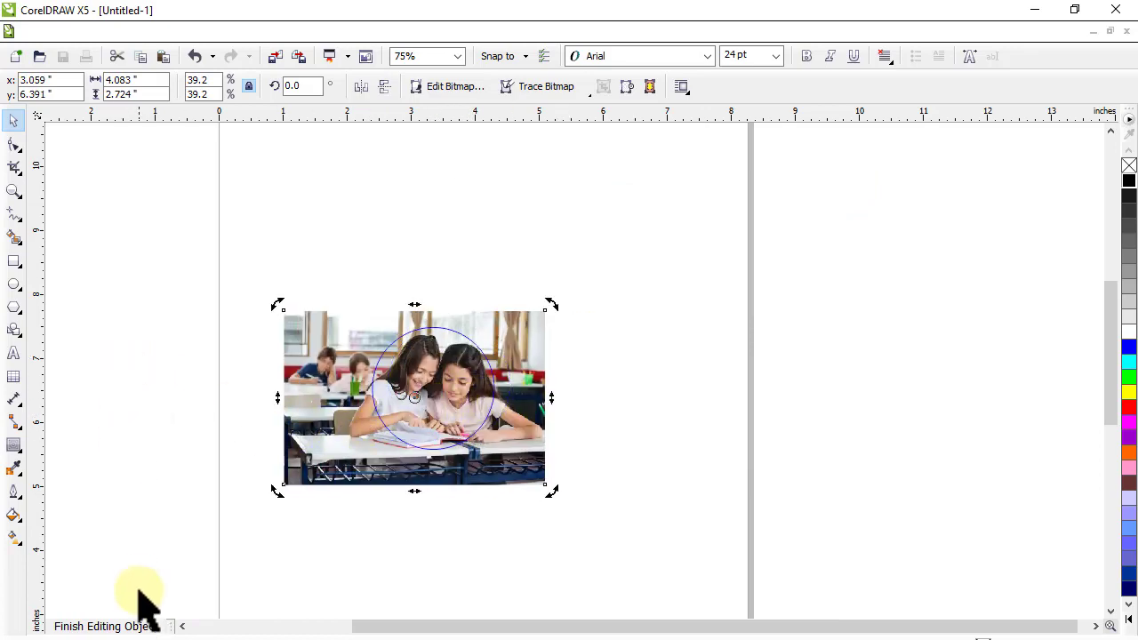
click(107, 626)
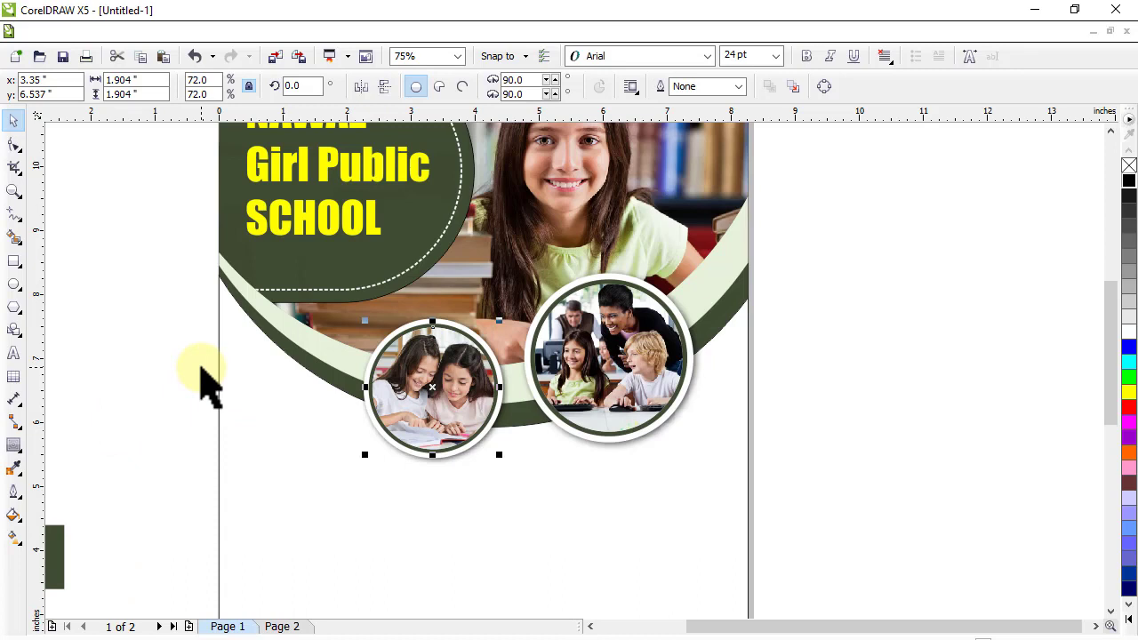
- Draw a rectangle about 1.8 by 2.8 inches over the curved bands, left of the small badge
click(15, 261)
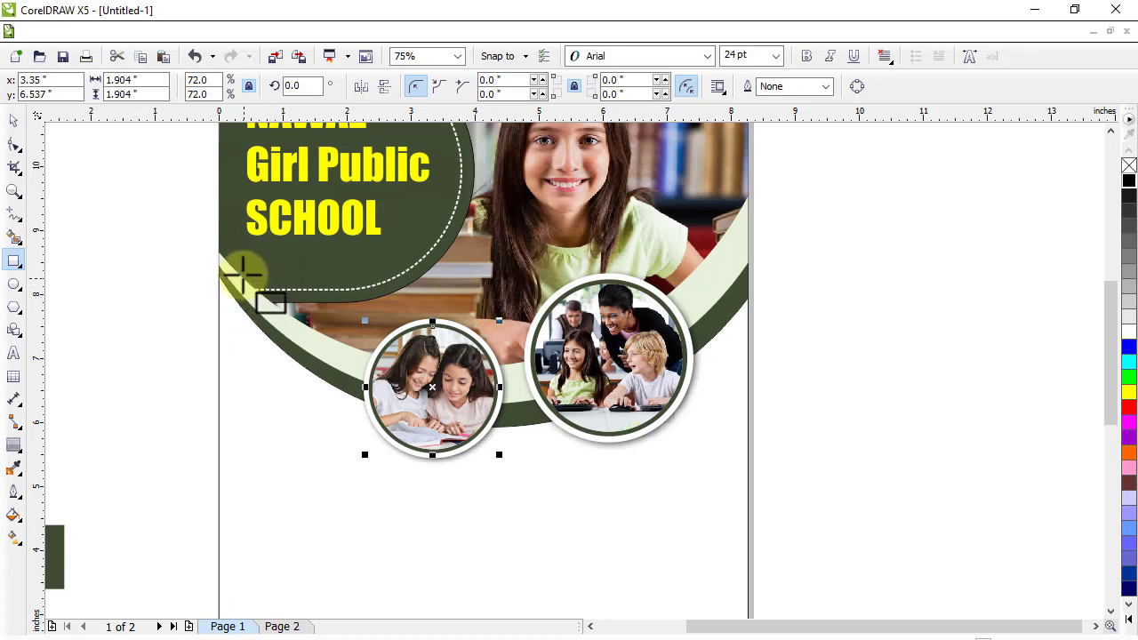
drag(235, 258, 337, 434)
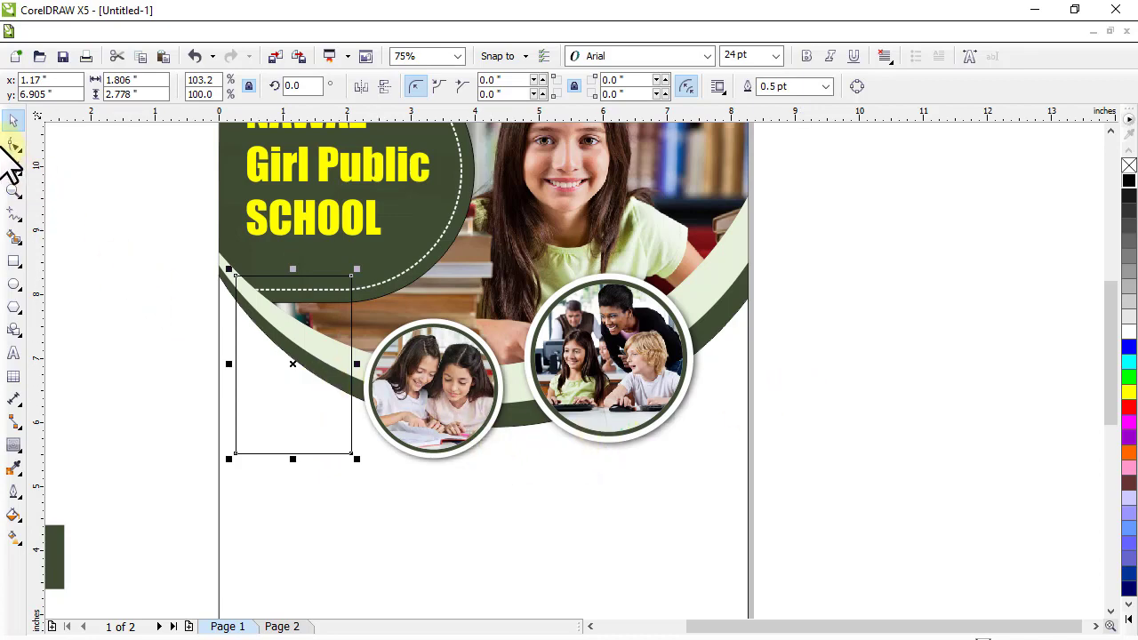
- Round the rectangle's corners to about 0.222 inch and fill it with the light green sampled from the curved band
click(13, 145)
click(236, 276)
drag(235, 276, 249, 279)
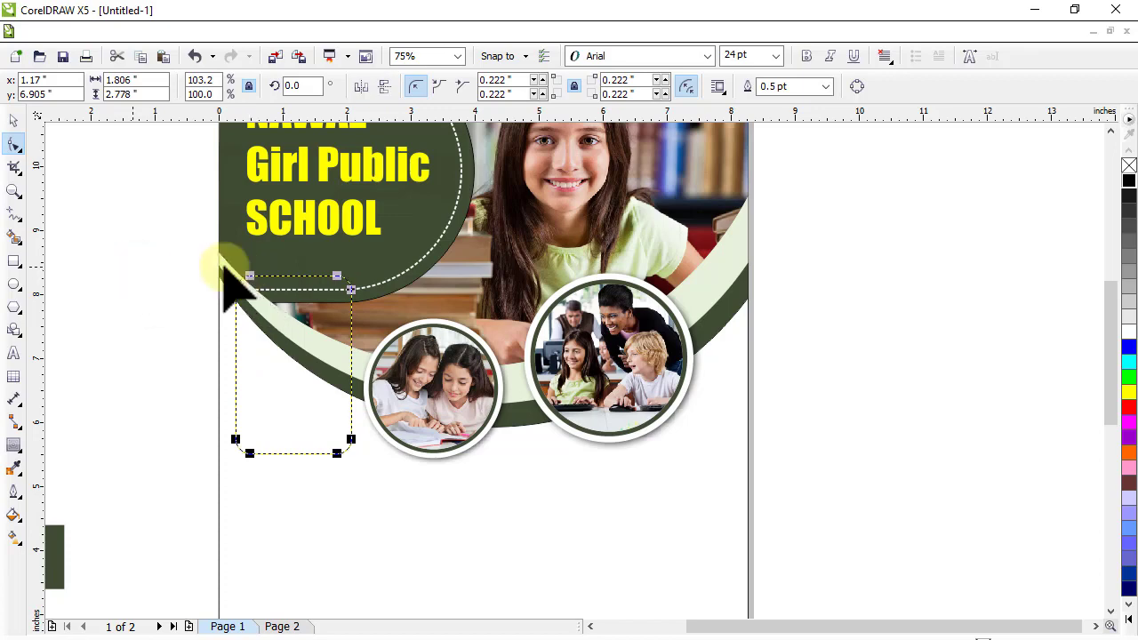
click(12, 120)
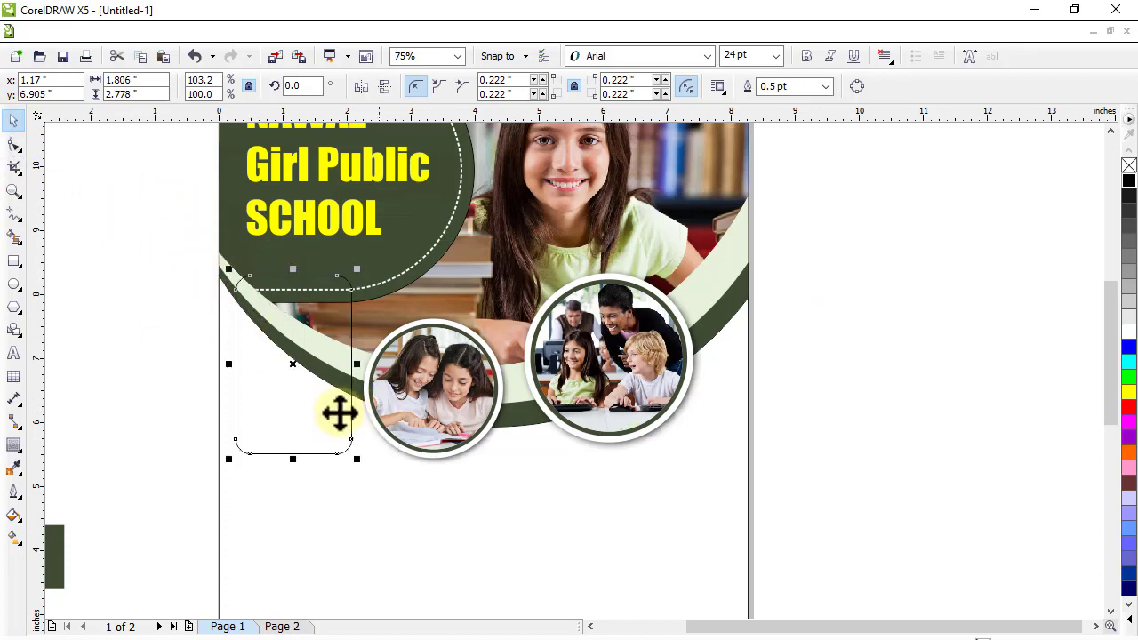
click(14, 469)
click(719, 266)
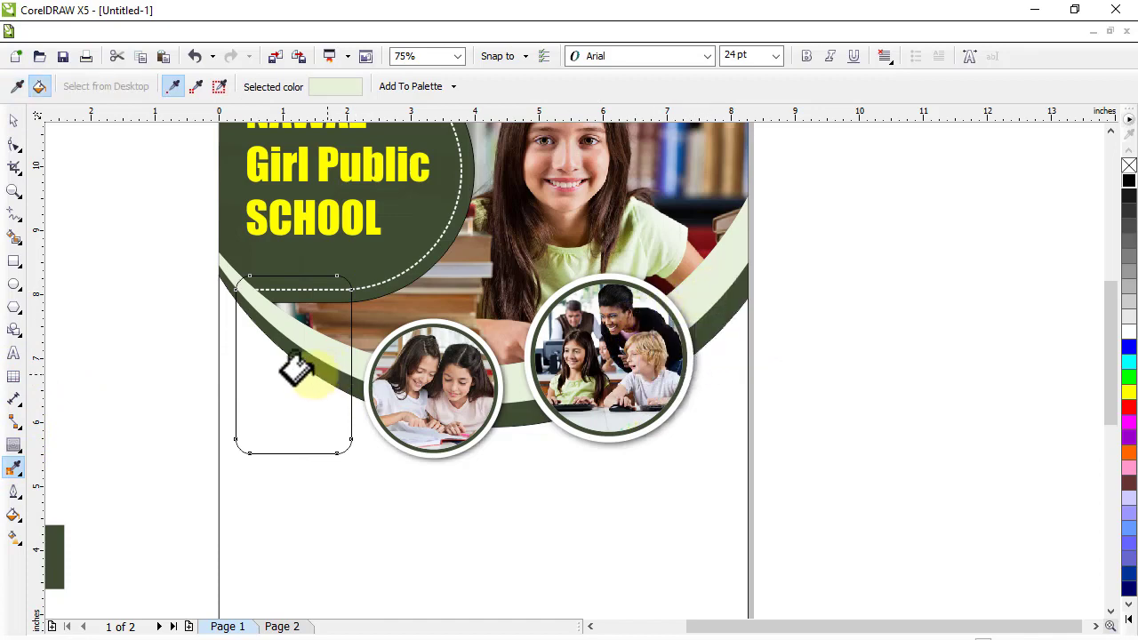
click(296, 369)
click(13, 120)
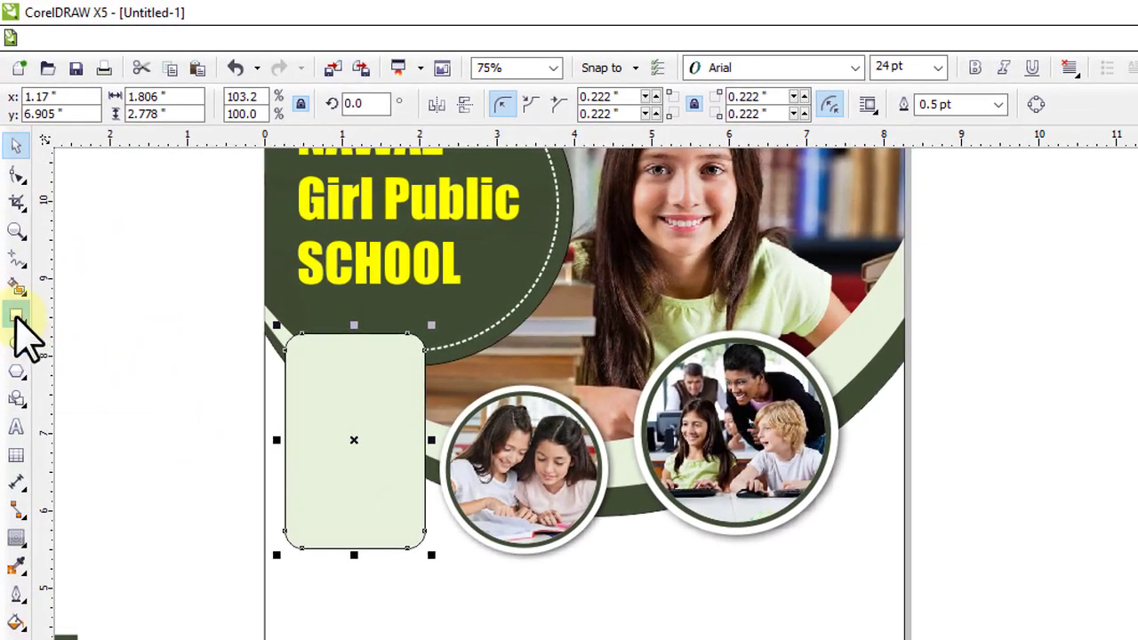
- Draw a square about 0.69 inch wide beside the page and rotate it 45 degrees into a diamond
click(16, 312)
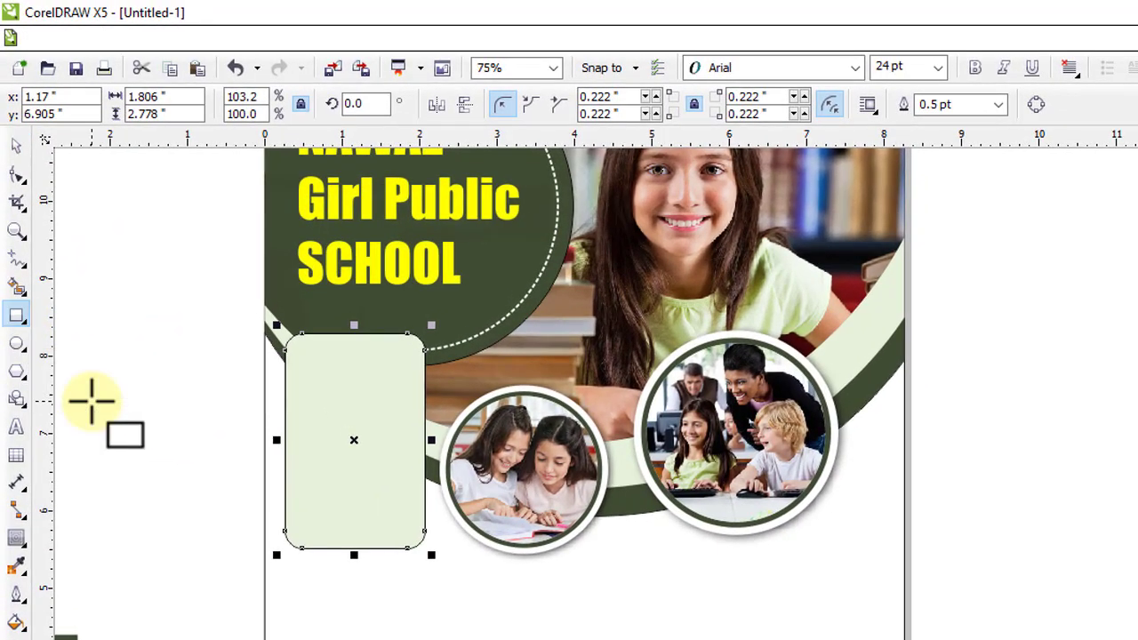
drag(92, 400, 204, 437)
click(16, 145)
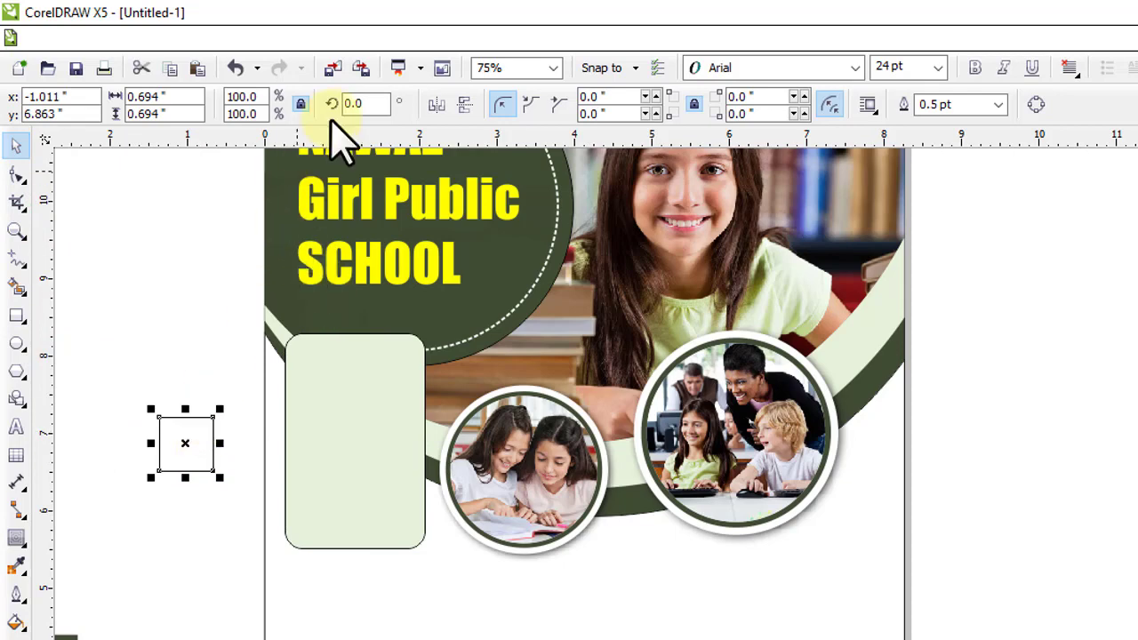
text(4)
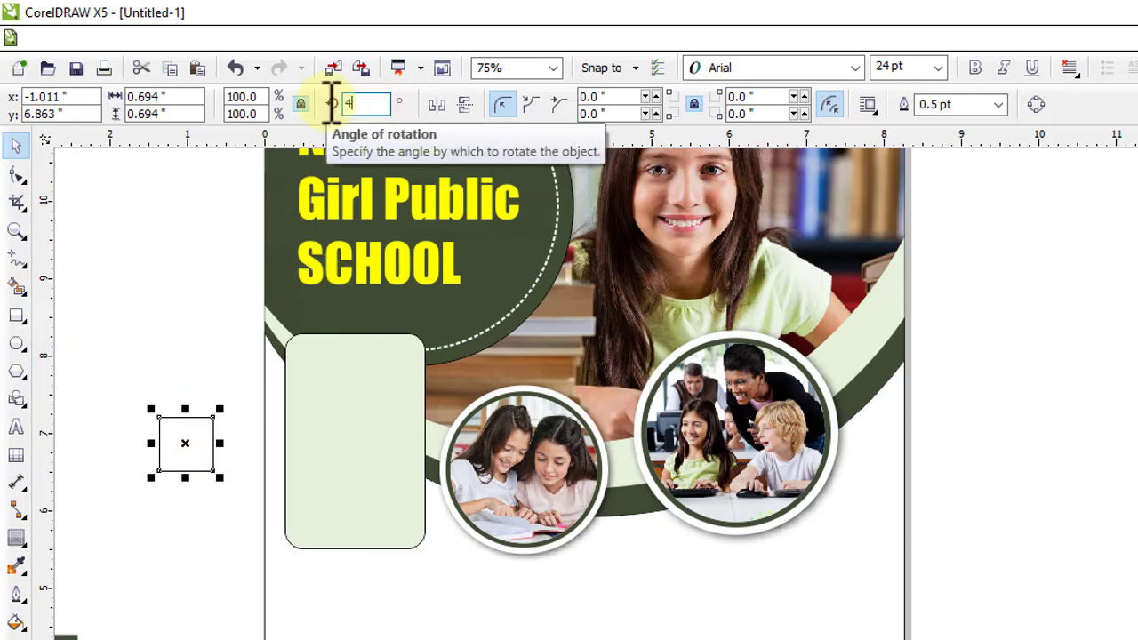
text(5)
key(Return)
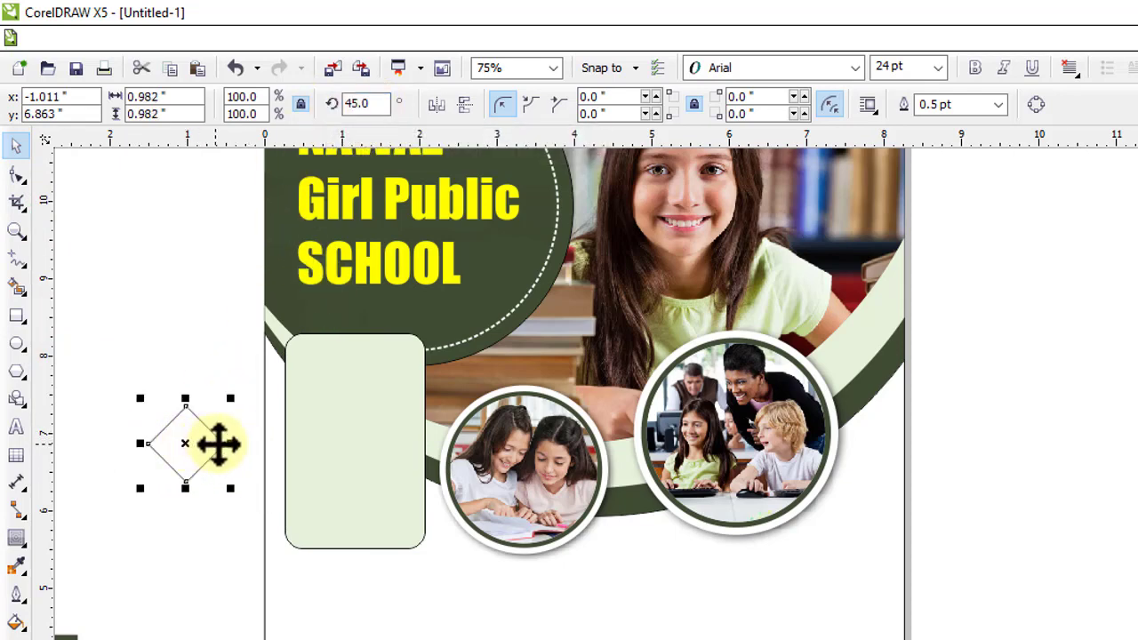
- Narrow the diamond and place it across the rounded rectangle's bottom edge, centred horizontally on the rectangle
drag(231, 443, 359, 532)
shift+click(399, 450)
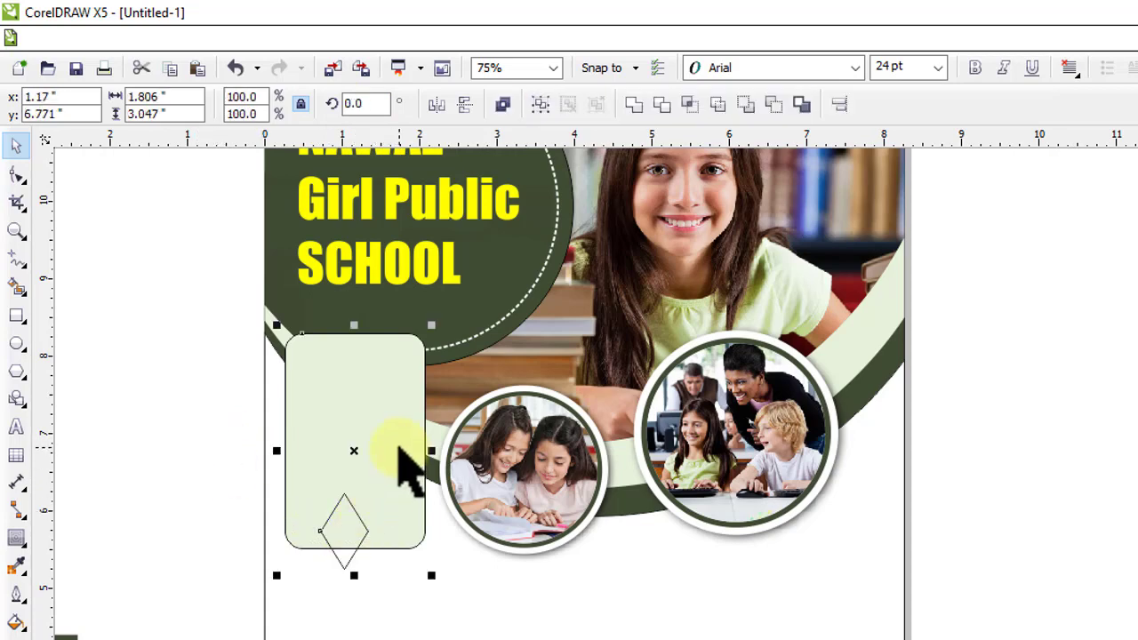
click(203, 483)
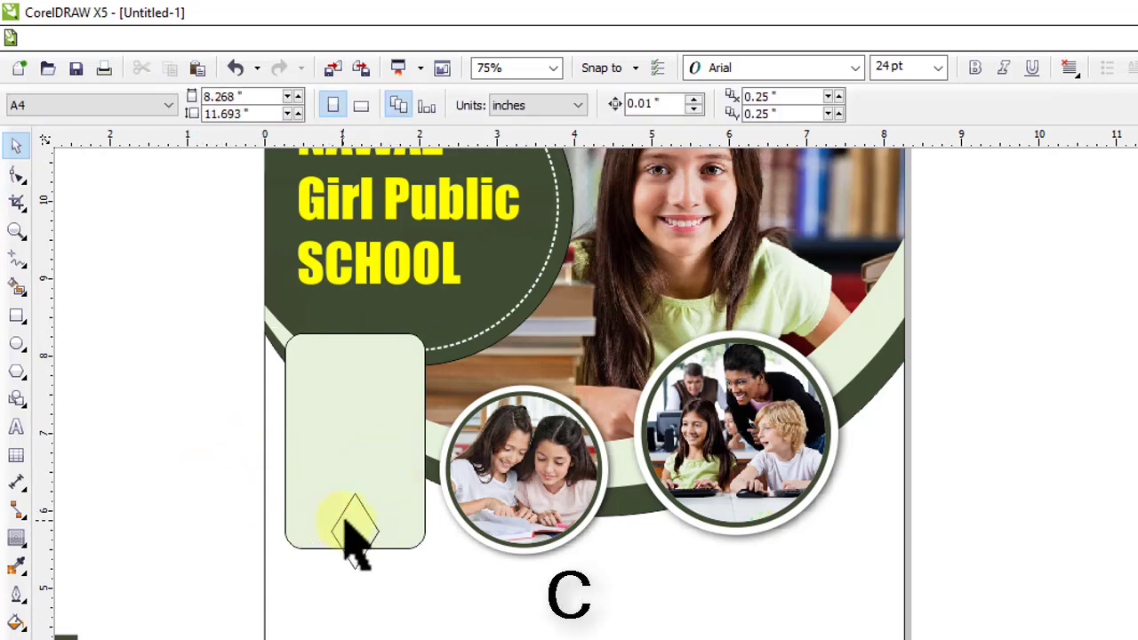
- Weld the diamond and the rounded rectangle into one callout shape
click(351, 537)
shift+click(334, 425)
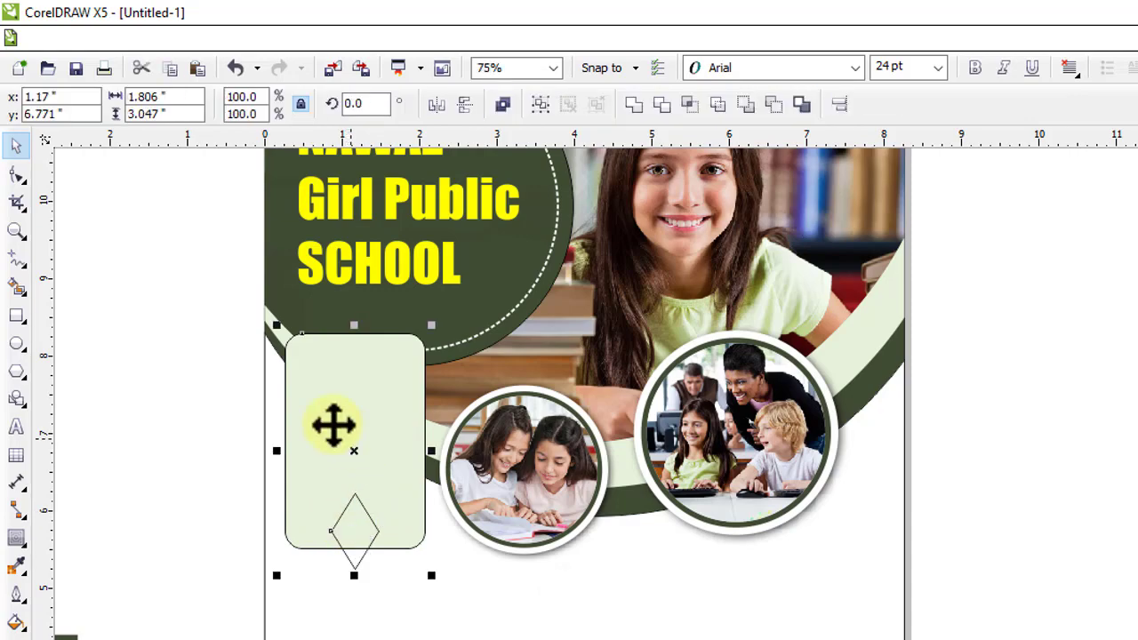
click(630, 103)
click(200, 415)
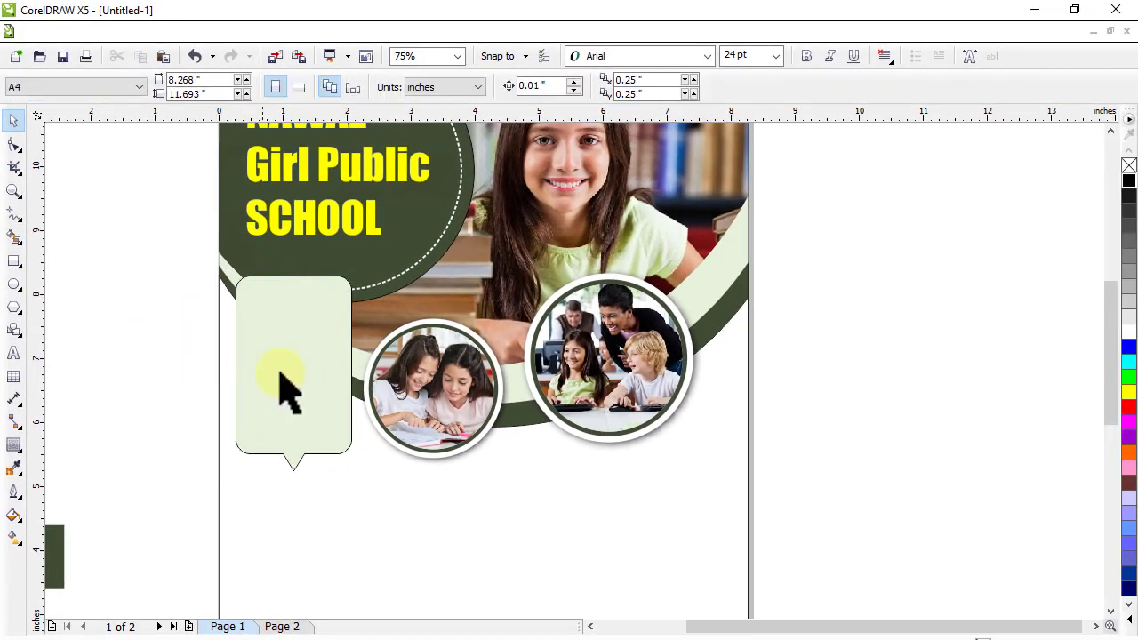
- Give the callout a 2 pt outline in the dark green sampled from the title circle
click(337, 449)
click(740, 87)
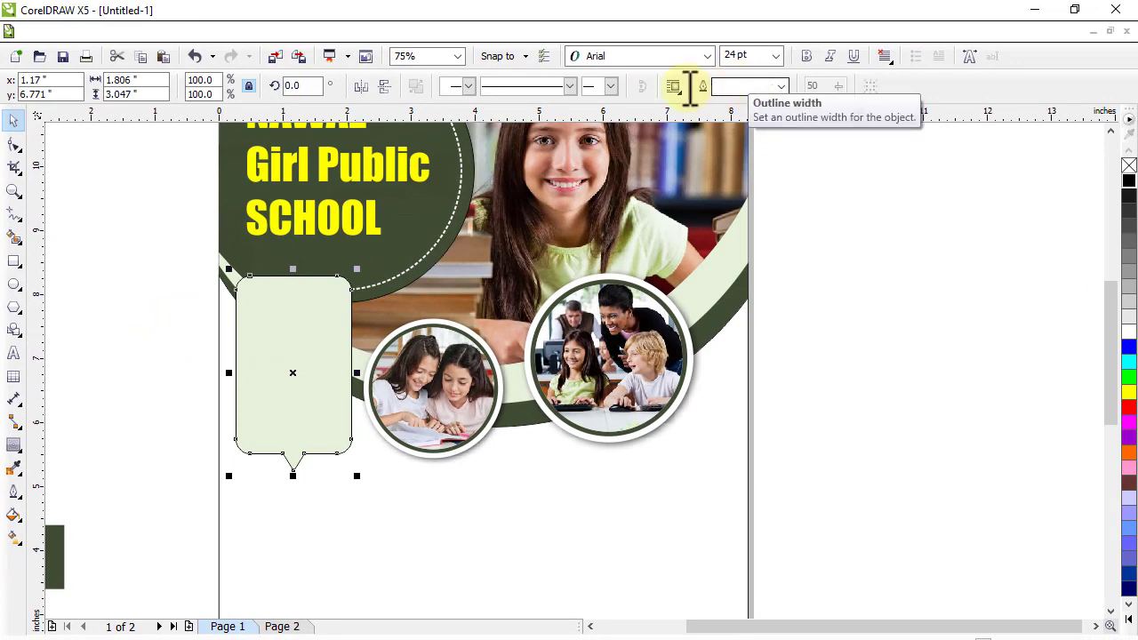
key(Return)
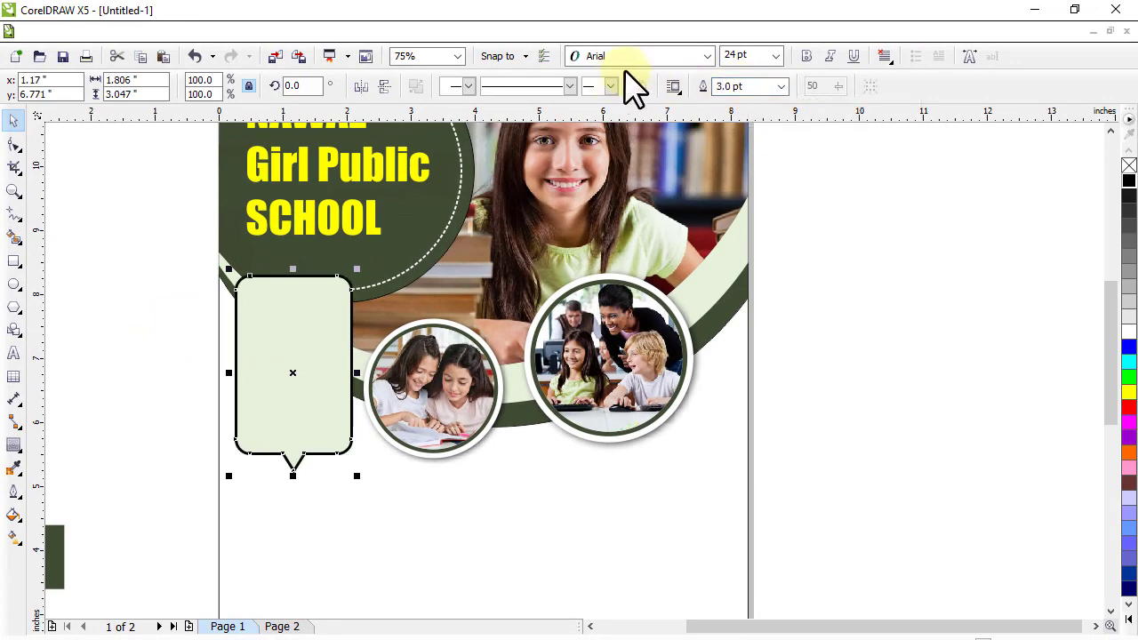
scroll(324, 327, up, 2)
scroll(352, 301, up, 2)
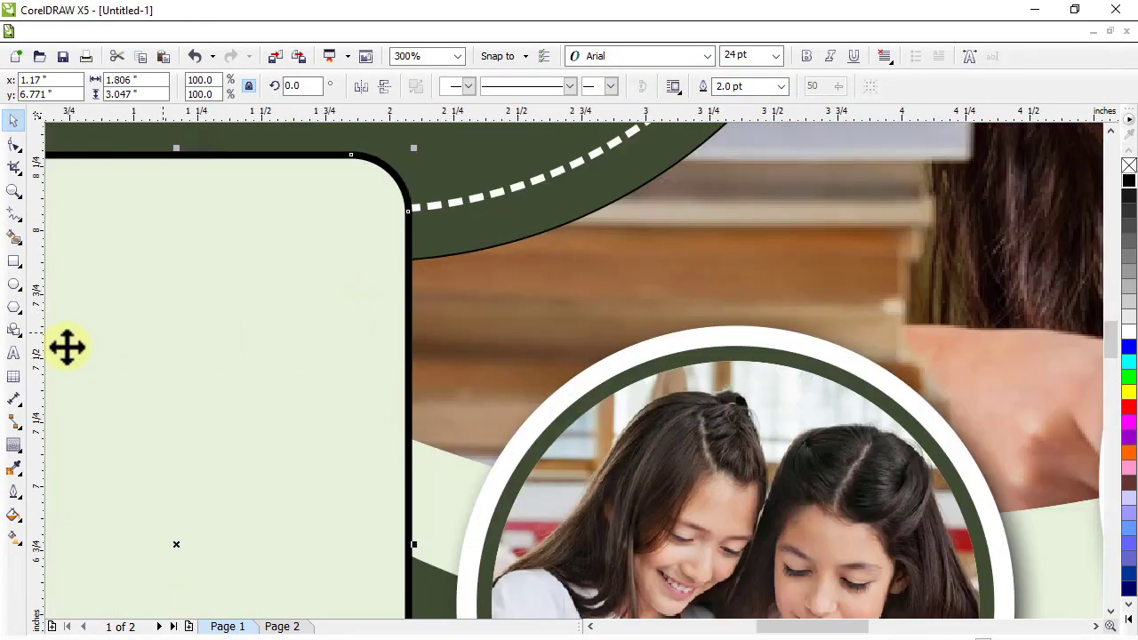
click(14, 467)
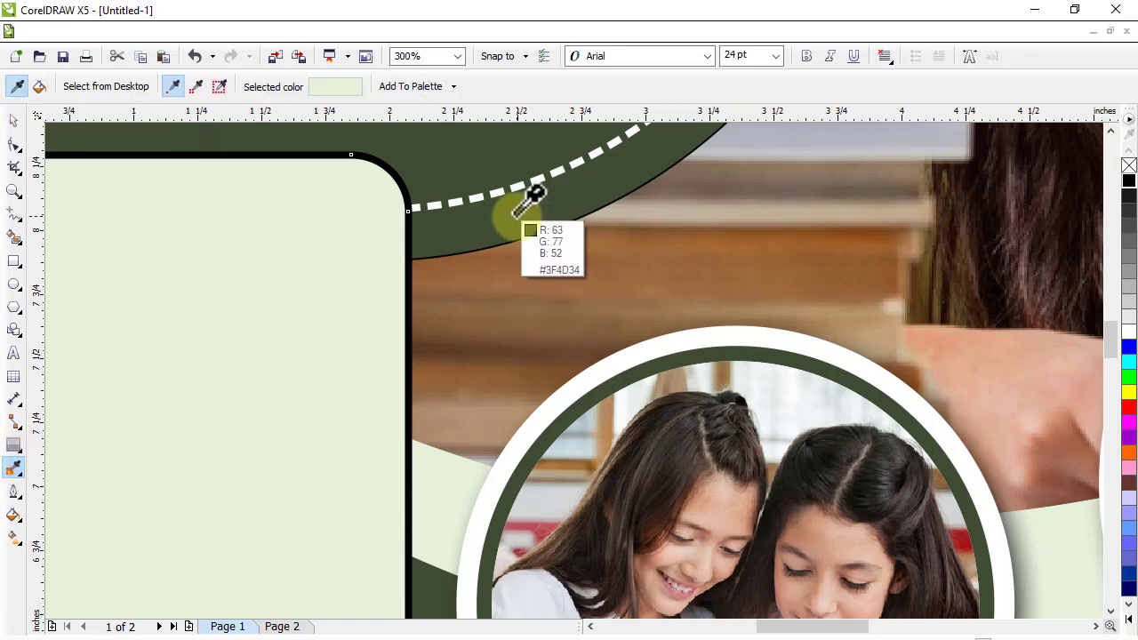
click(534, 192)
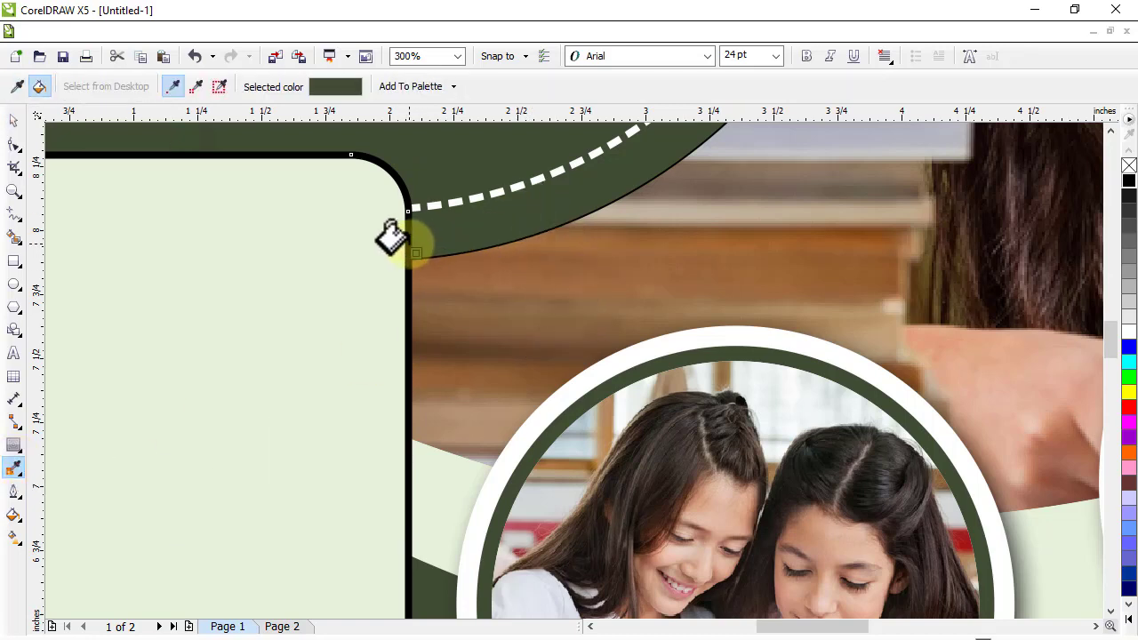
click(407, 248)
scroll(405, 248, down, 4)
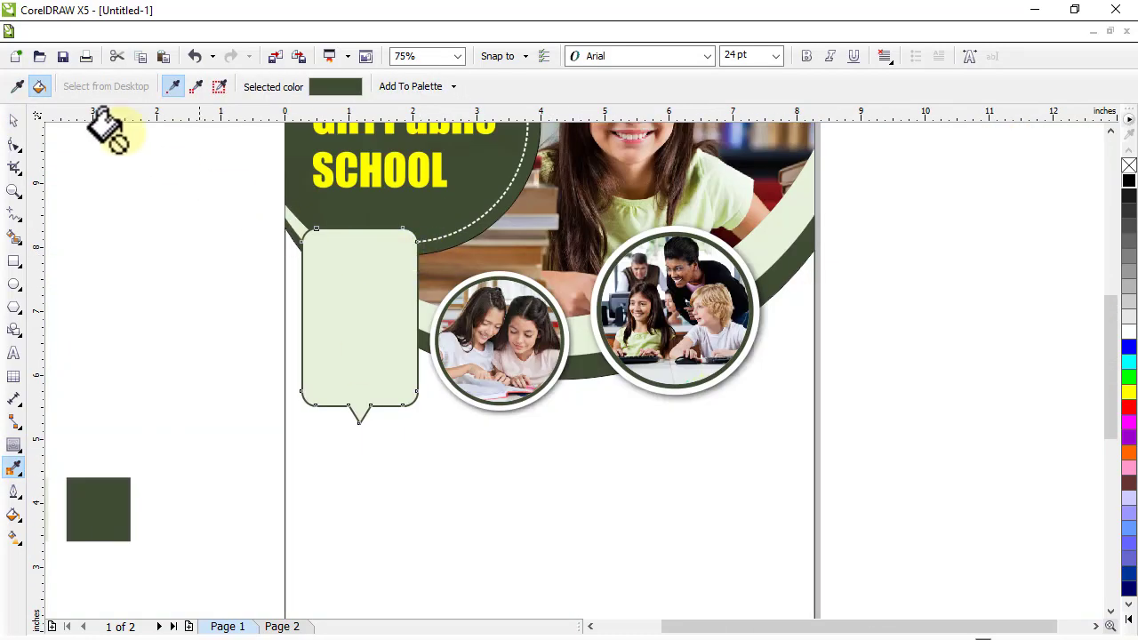
click(13, 119)
- Copy the SPECIAL OFFER 30% OFF text from Page 2 onto the pasteboard and return to Page 1
key(F4)
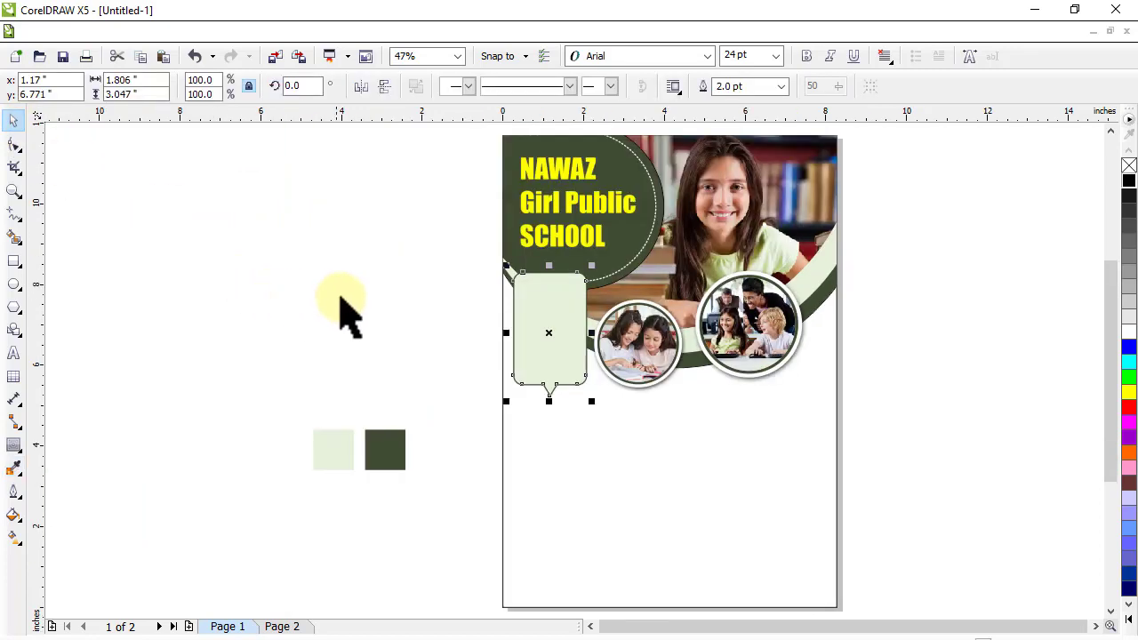
drag(275, 389, 467, 480)
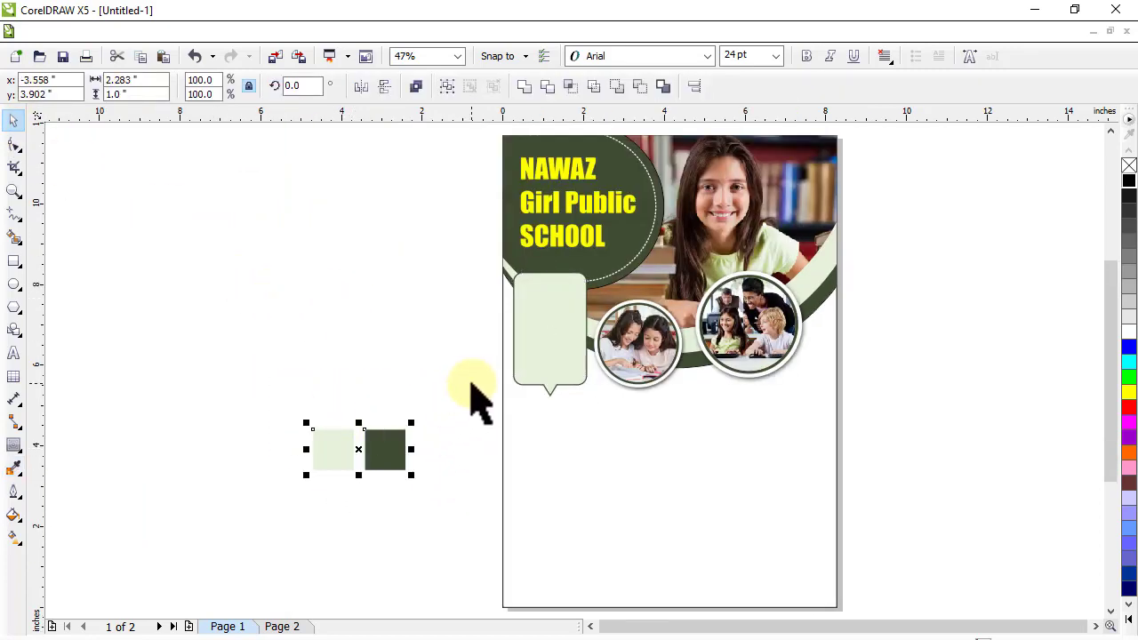
click(278, 627)
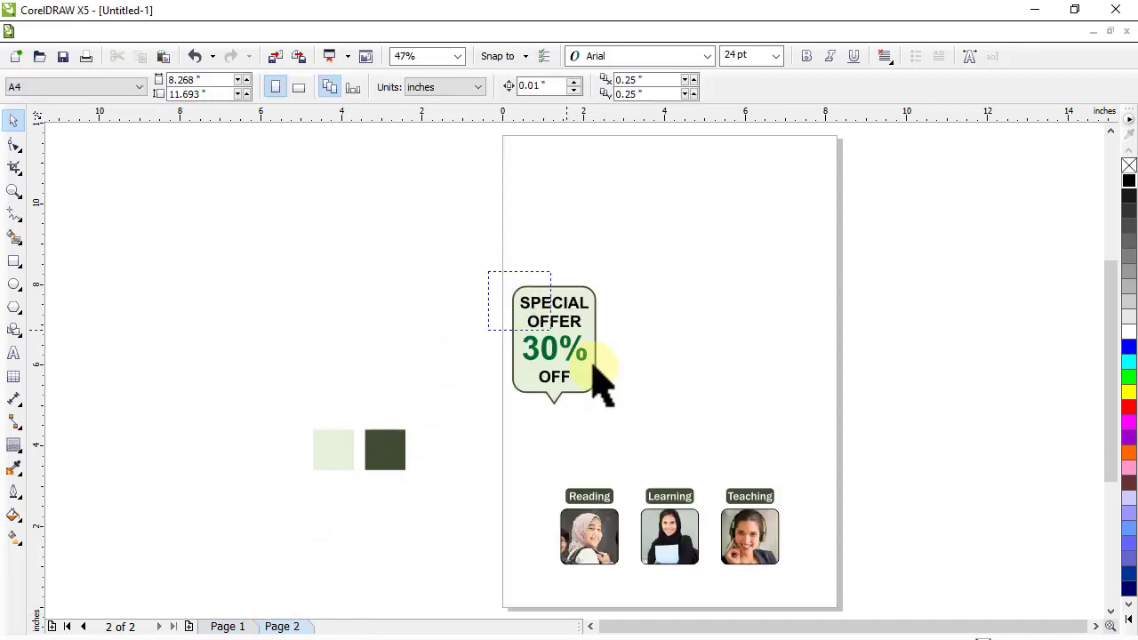
drag(593, 362, 628, 388)
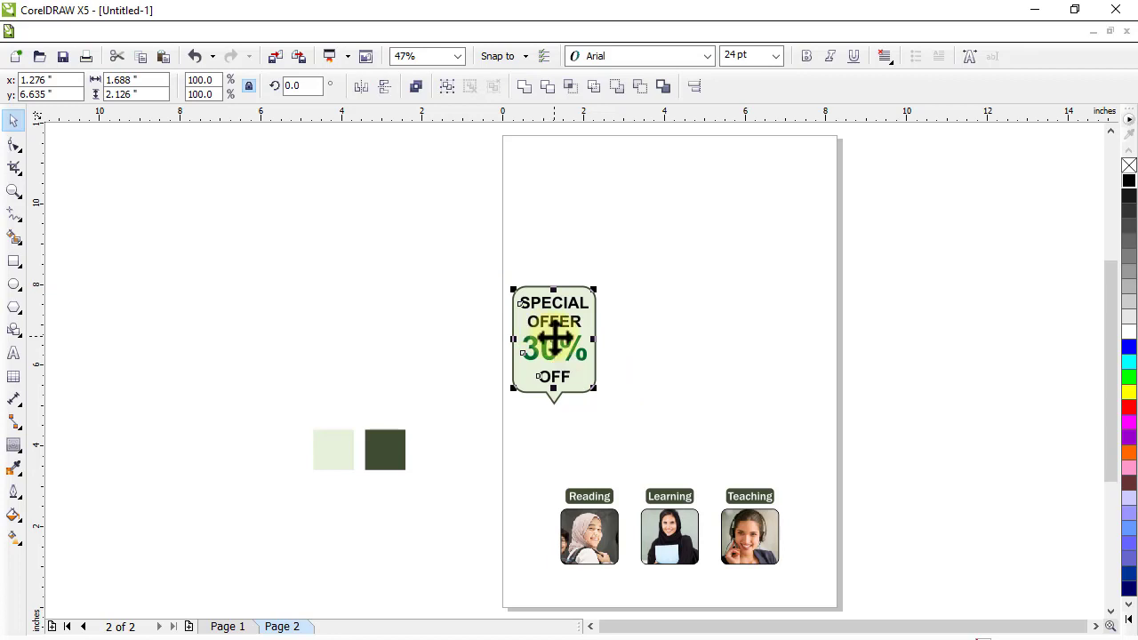
drag(554, 338, 359, 322)
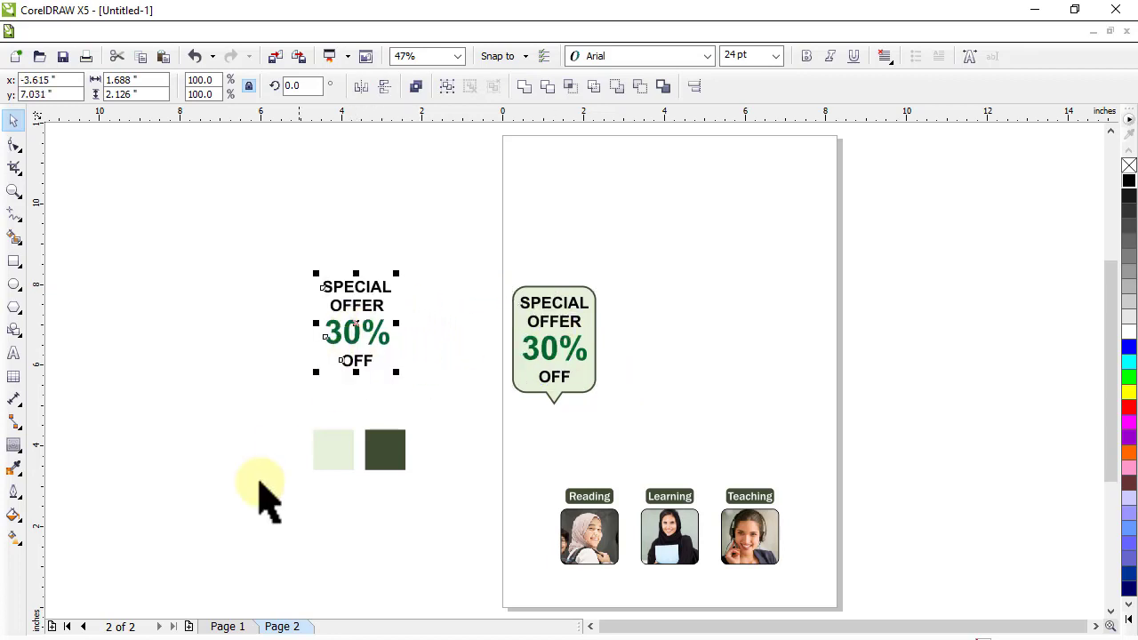
click(224, 627)
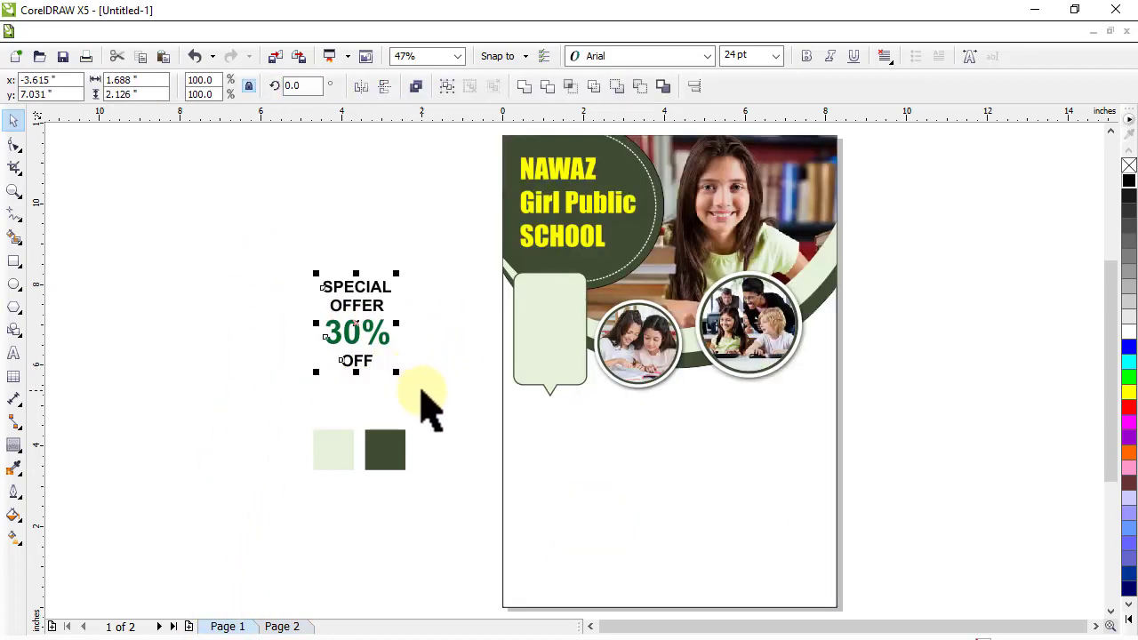
- Centre the special offer text on the callout both ways and bring it to the front
shift+click(533, 331)
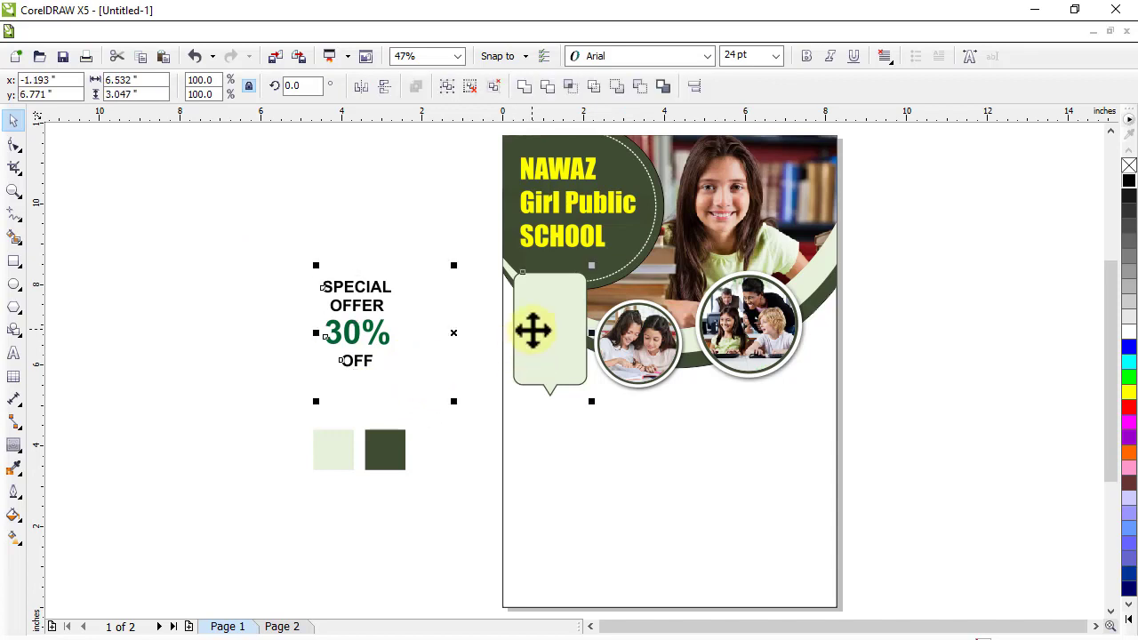
key(c)
key(e)
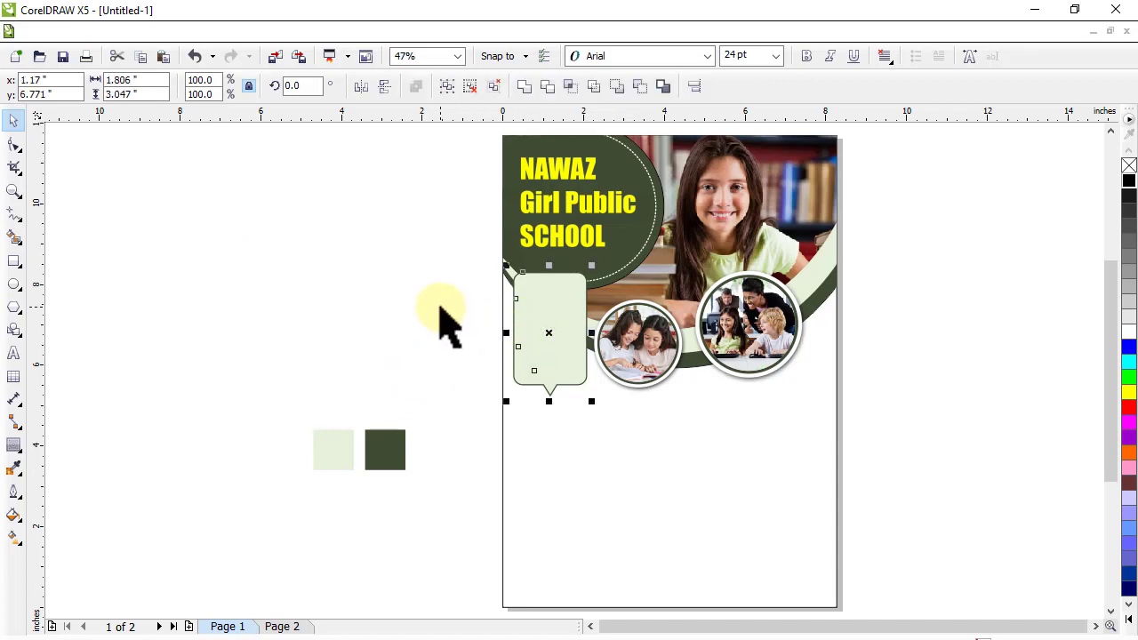
drag(397, 251, 626, 389)
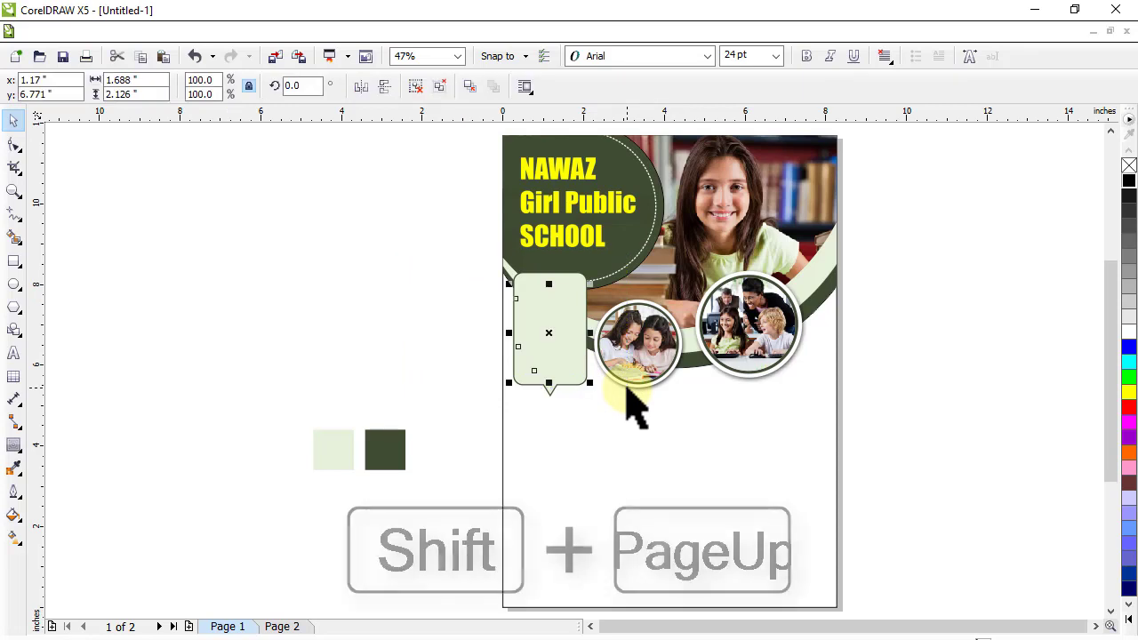
key(shift+Page_Up)
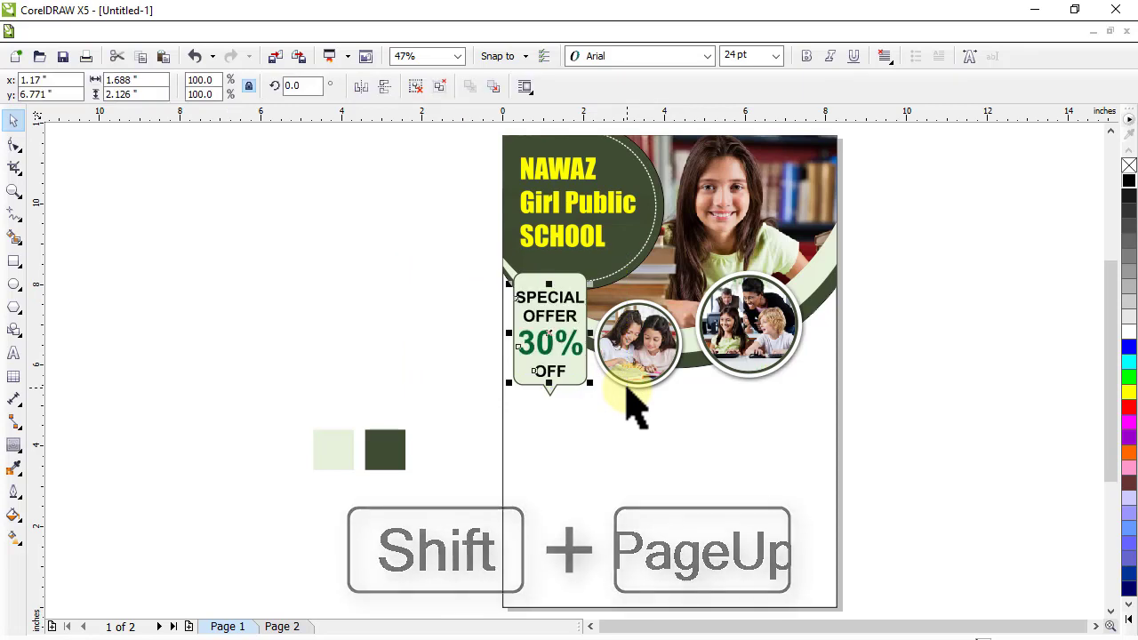
click(521, 455)
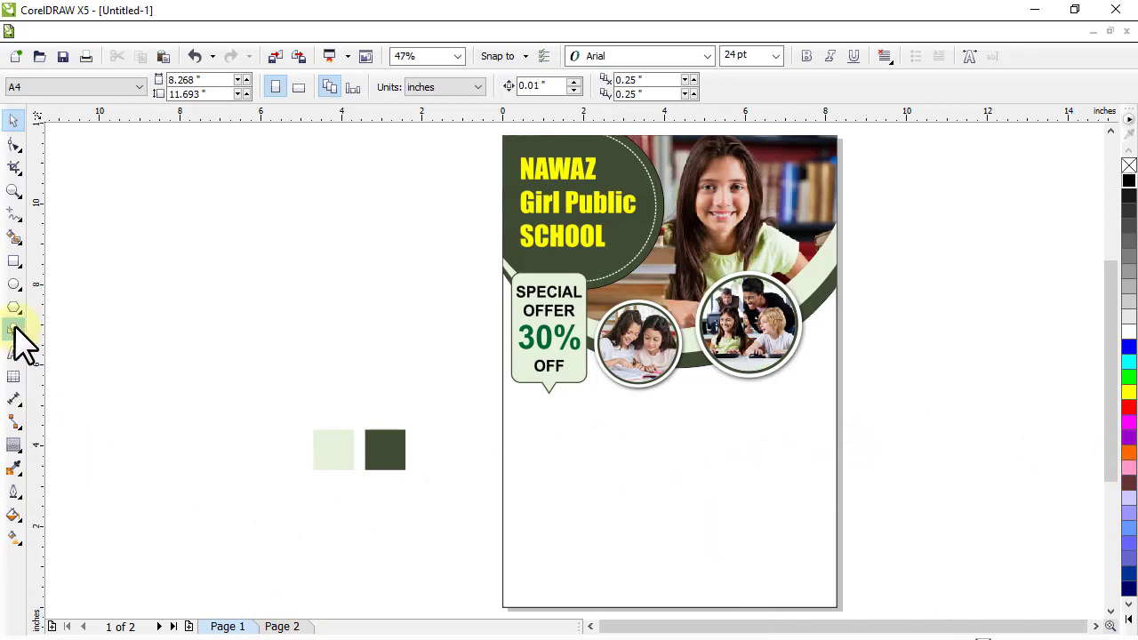
- Draw an ellipse about 11.6 inches wide and 9.9 inches tall, overlapping the page's bottom edge
click(14, 282)
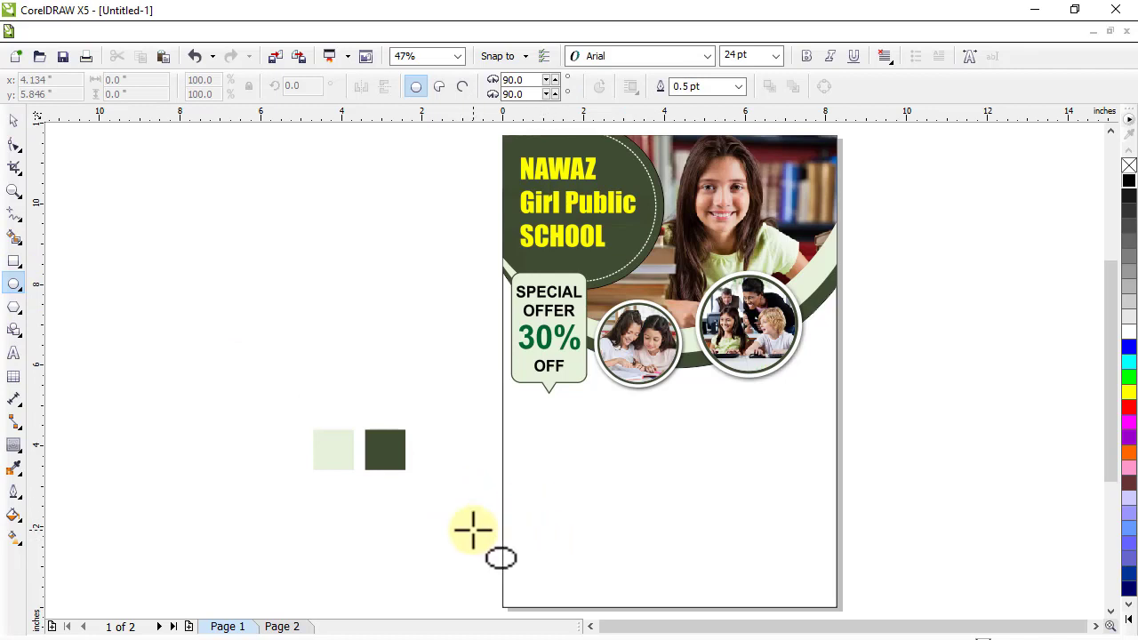
drag(472, 528, 941, 536)
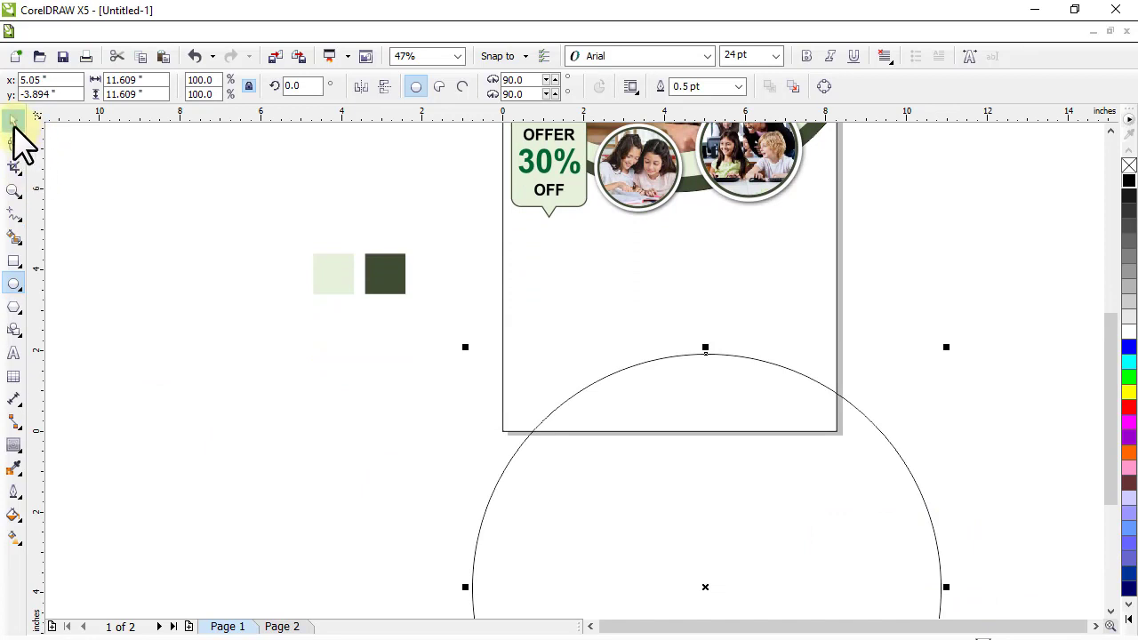
click(14, 125)
drag(602, 528, 577, 494)
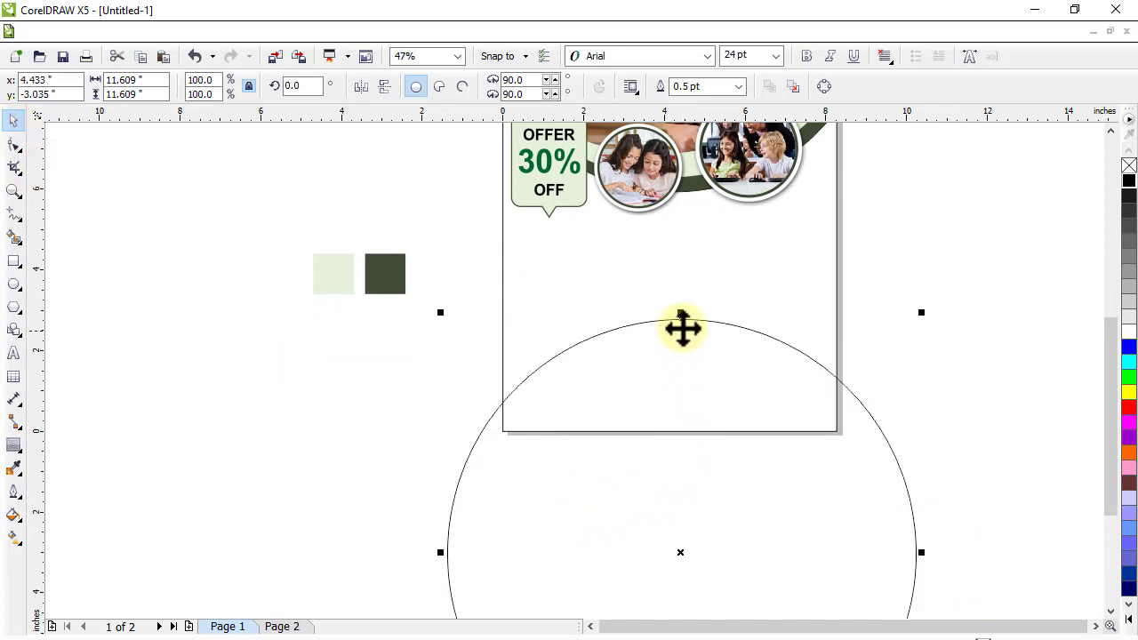
drag(683, 313, 672, 346)
drag(674, 457, 667, 449)
mouse_move(839, 500)
mouse_down()
mouse_move(854, 480)
mouse_move(823, 506)
mouse_up()
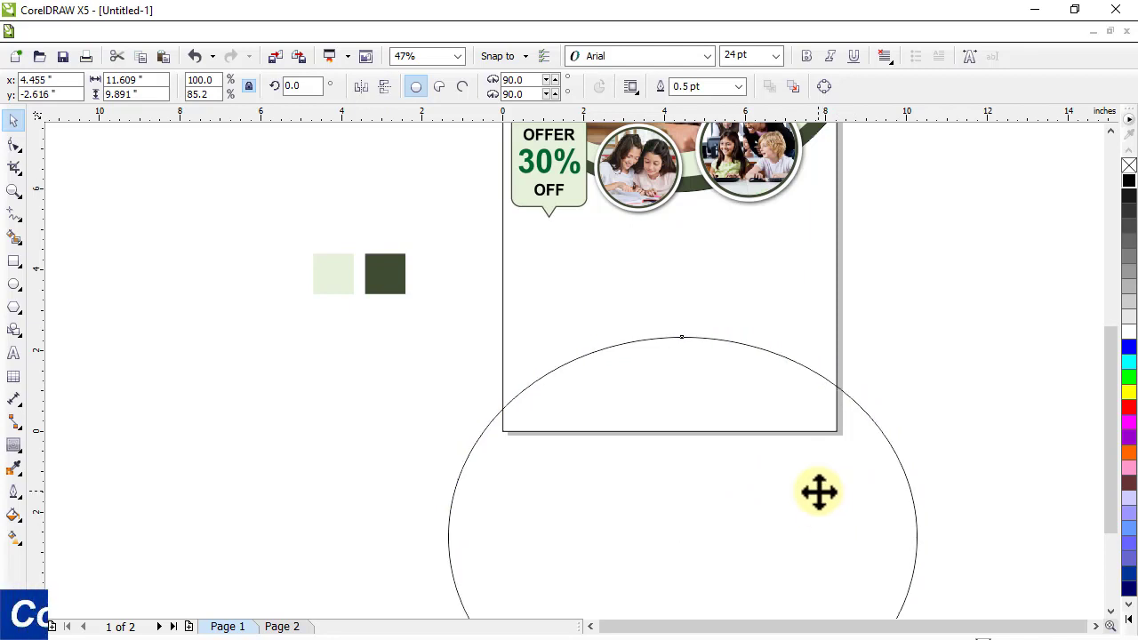
- Move the ellipse's rotation centre to its left side near the page's lower-left corner and rotate the ellipse anticlockwise about 3 degrees
click(819, 493)
drag(683, 538, 484, 437)
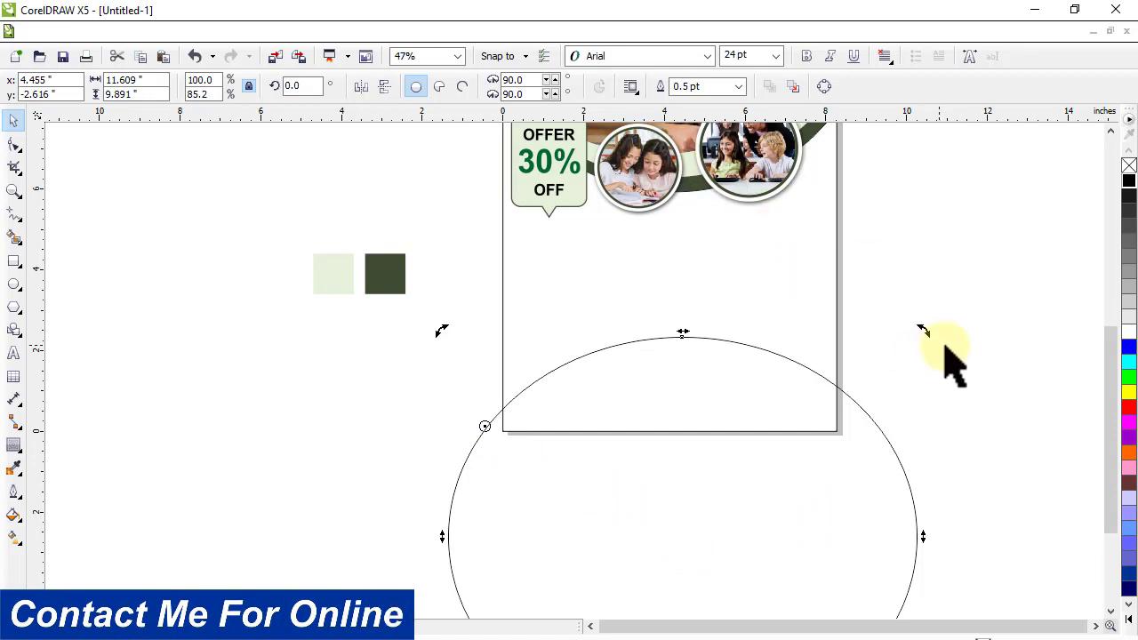
drag(922, 329, 915, 311)
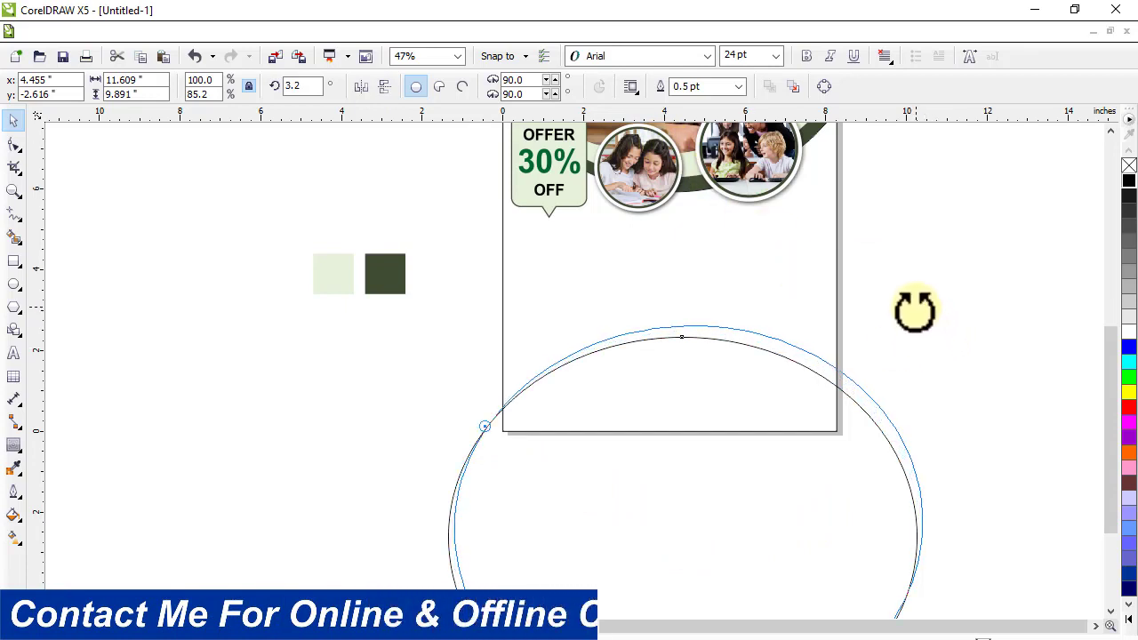